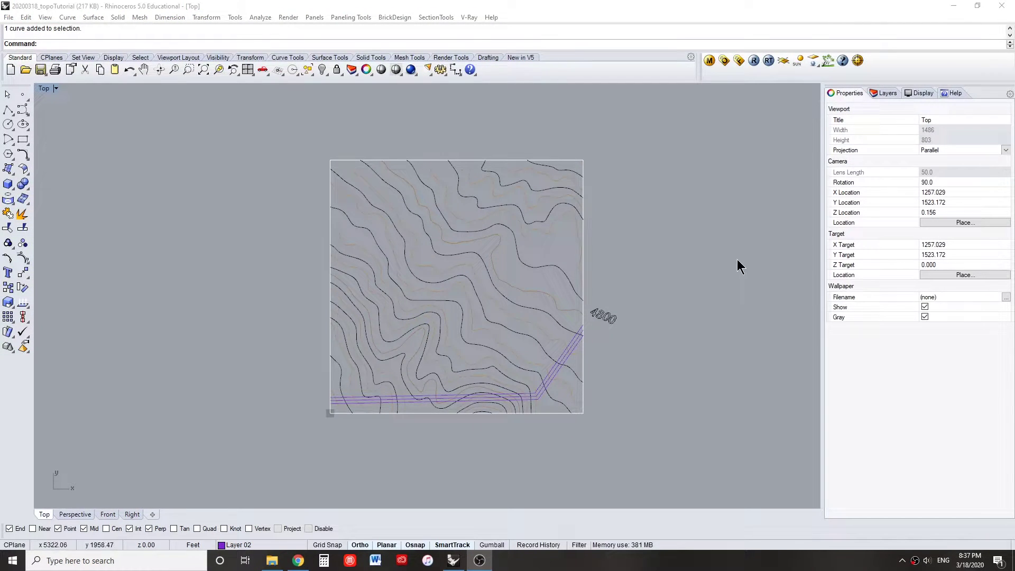
# Copy the whole contour map, with its channel and 4800 label, to the right of the original
pyautogui.moveTo(276, 130); pyautogui.dragTo(701, 442)
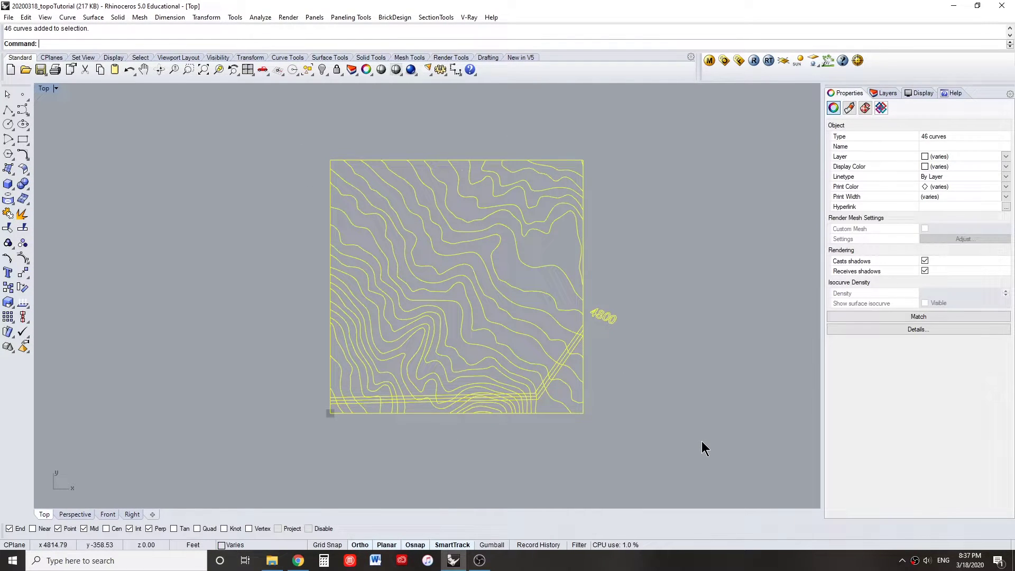
pyautogui.write('copy')
pyautogui.press('Return')
pyautogui.scroll(-1, 660, 412)
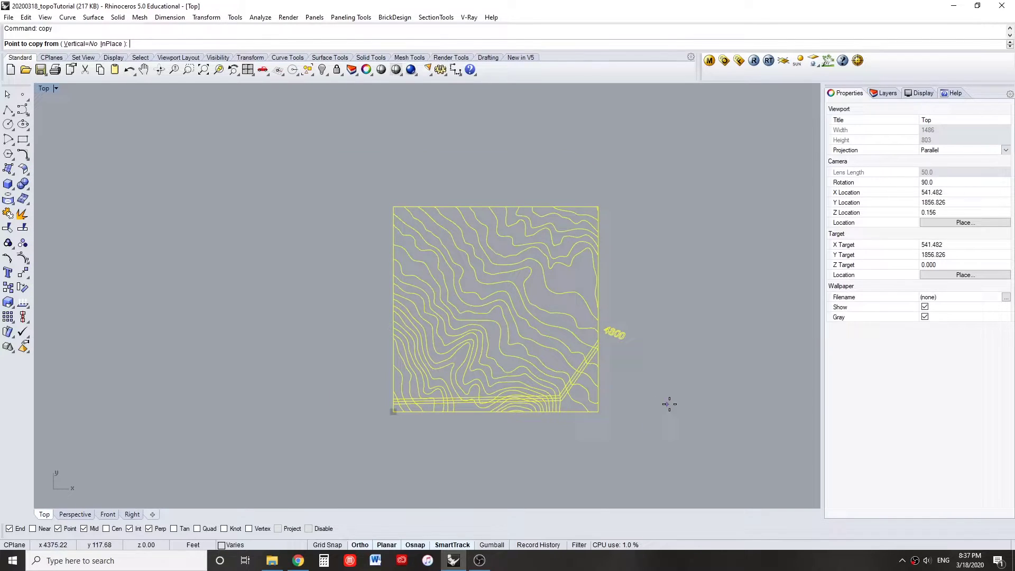
pyautogui.moveTo(668, 404); pyautogui.dragTo(459, 374, button='right')
pyautogui.click(325, 431)
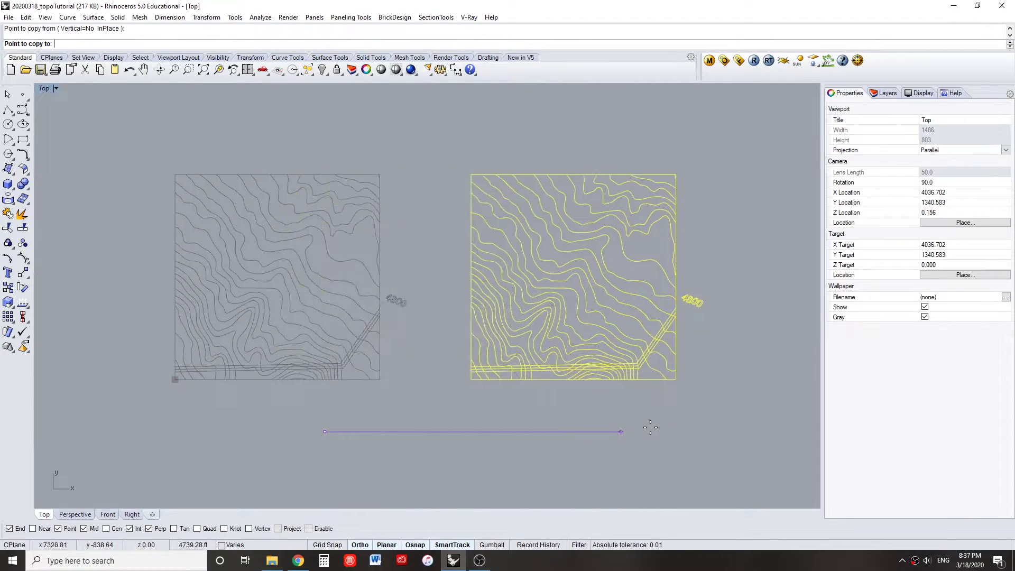
pyautogui.click(745, 415)
pyautogui.press('Escape')
pyautogui.moveTo(747, 425); pyautogui.dragTo(516, 435, button='right')
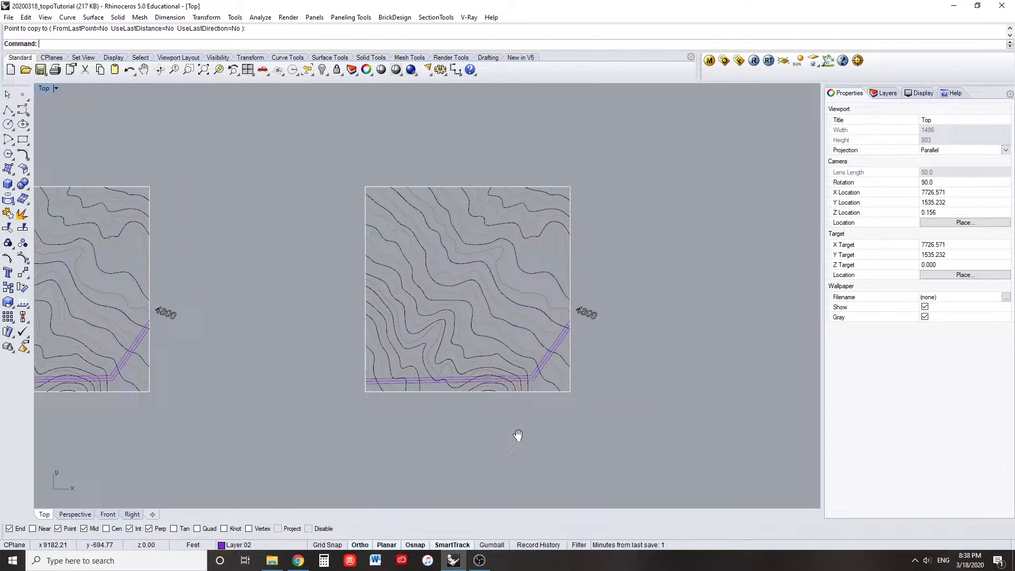
# In a maximized Perspective view, hide the copy's border, 4800 label and three channel curves
pyautogui.doubleClick(42, 89)
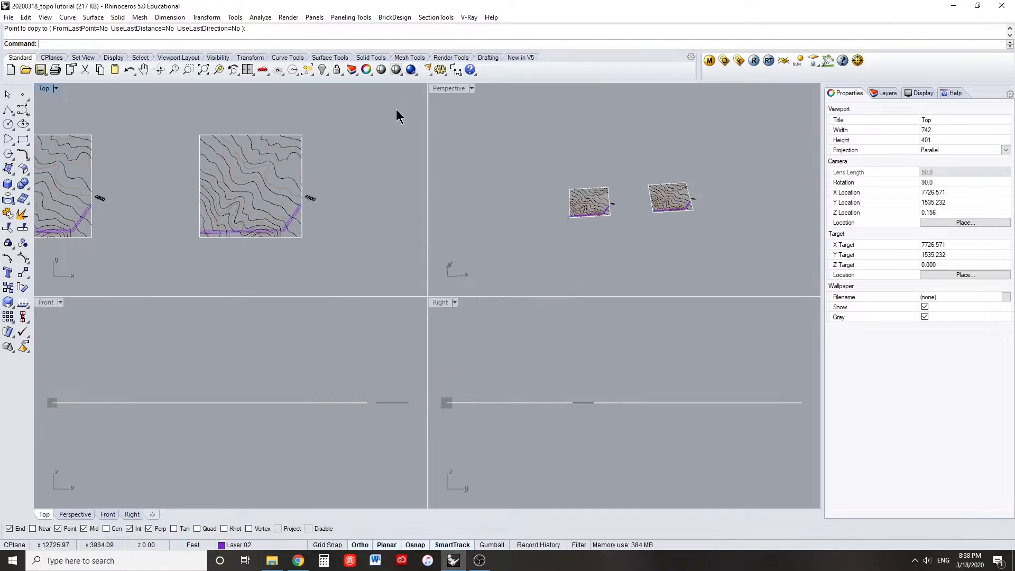
pyautogui.doubleClick(449, 88)
pyautogui.moveTo(647, 340); pyautogui.dragTo(596, 313, button='right')
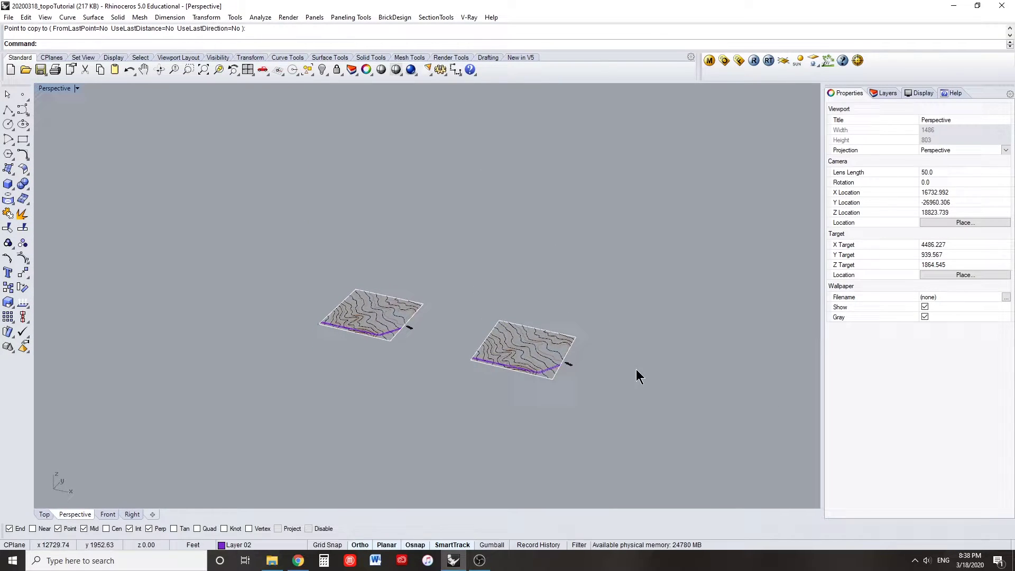
pyautogui.moveTo(636, 369); pyautogui.dragTo(499, 322, button='right')
pyautogui.scroll(8, 499, 323)
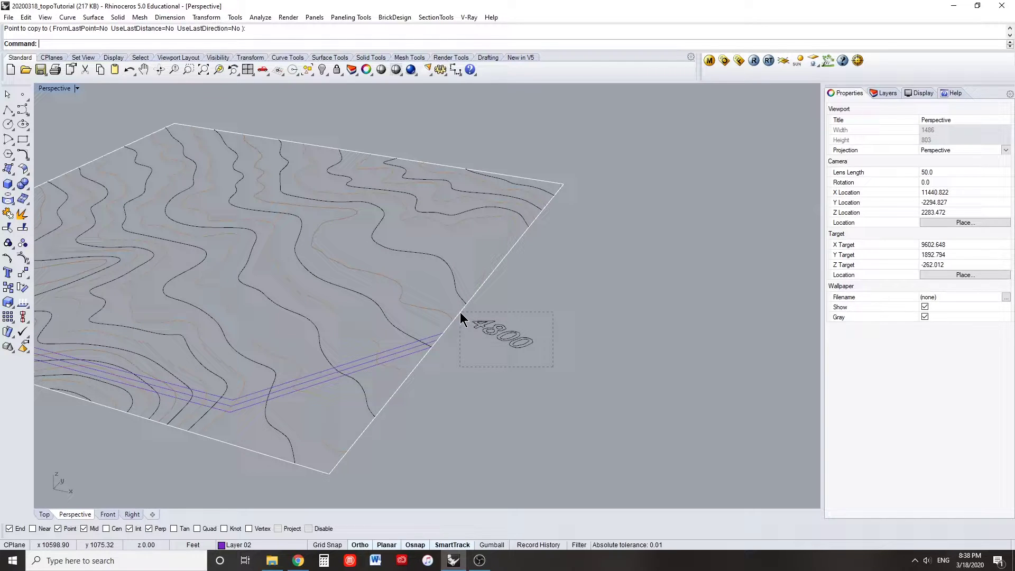
pyautogui.moveTo(459, 312); pyautogui.dragTo(458, 312)
pyautogui.keyDown('shift'); pyautogui.click(414, 352); pyautogui.keyUp('shift')
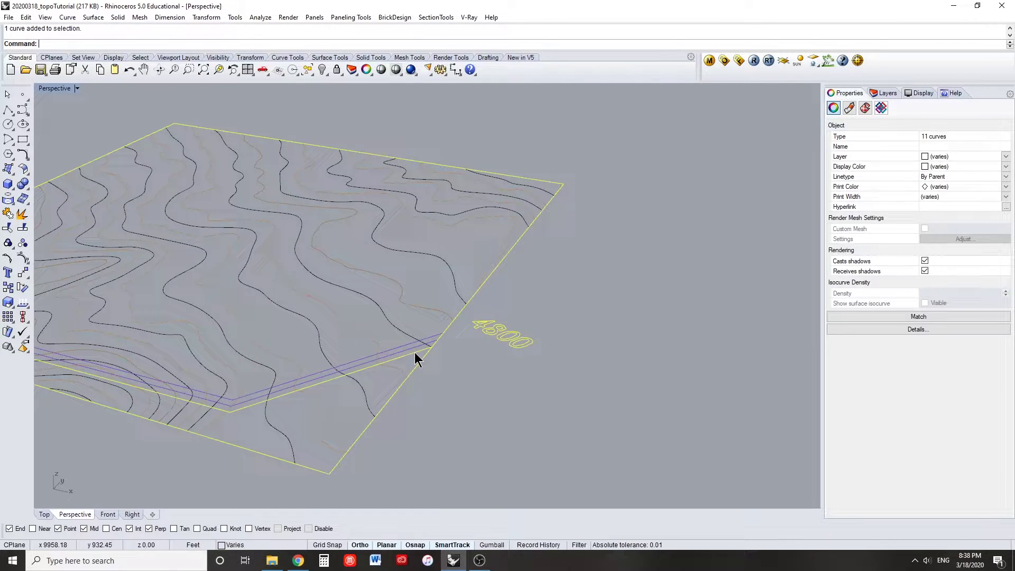
pyautogui.keyDown('shift'); pyautogui.click(409, 347); pyautogui.keyUp('shift')
pyautogui.keyDown('shift'); pyautogui.click(405, 342); pyautogui.keyUp('shift')
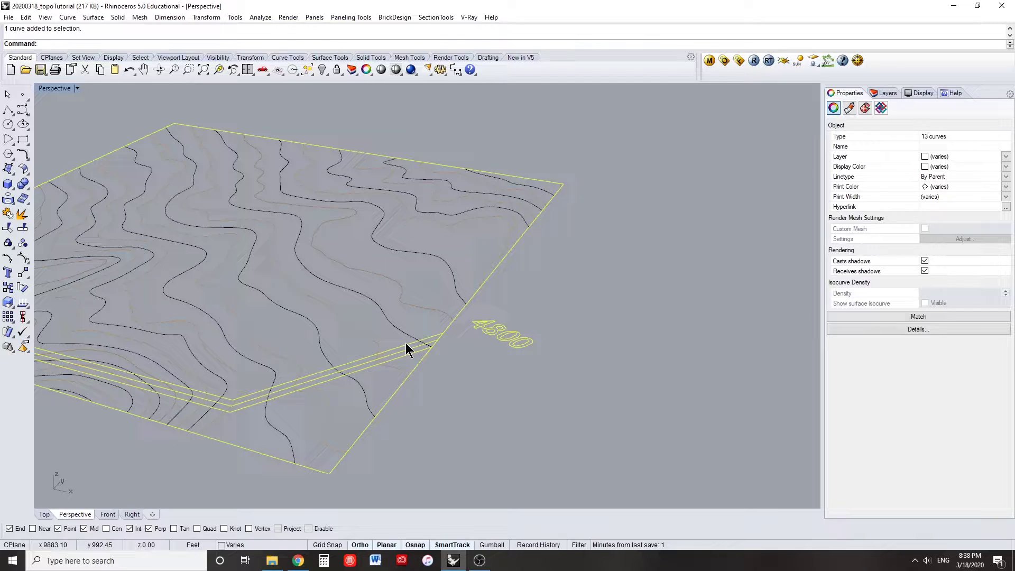
pyautogui.write('ide')
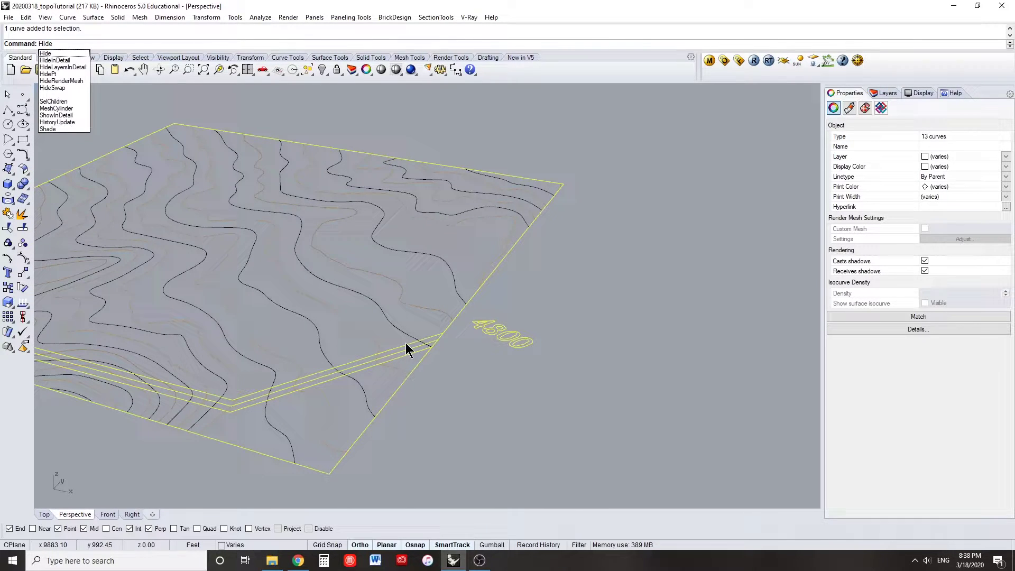
pyautogui.press('Return')
# Window-select the copy's remaining contours, leaving out the lowest contour
pyautogui.scroll(-4, 481, 275)
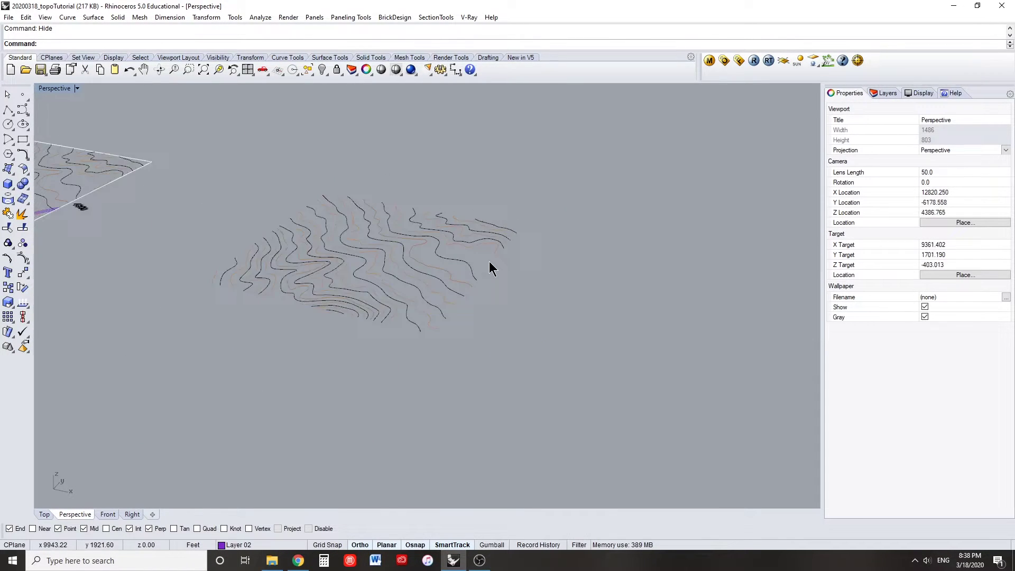
pyautogui.moveTo(489, 263); pyautogui.dragTo(516, 295, button='right')
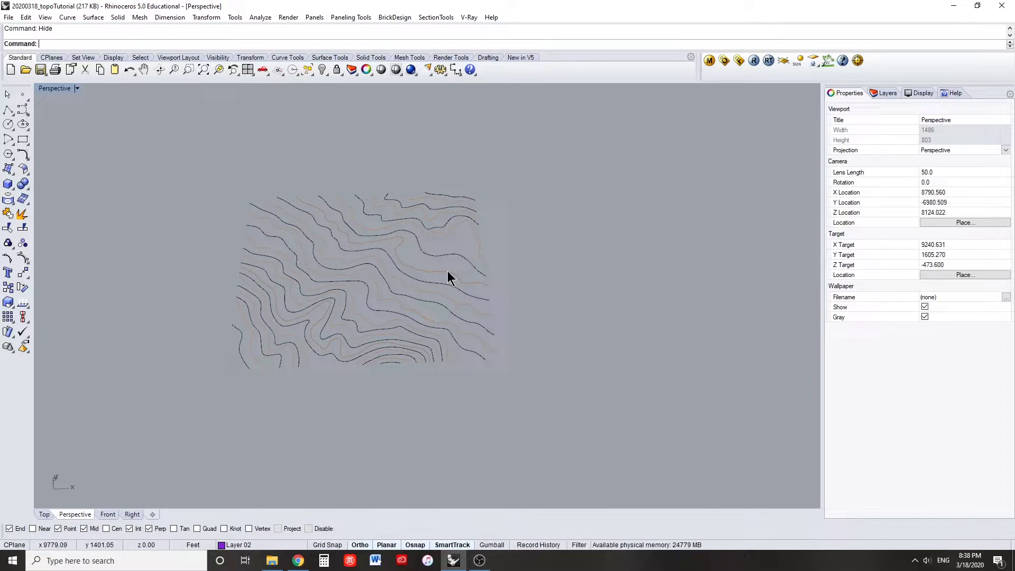
pyautogui.scroll(2, 396, 253)
pyautogui.moveTo(149, 156); pyautogui.dragTo(670, 440)
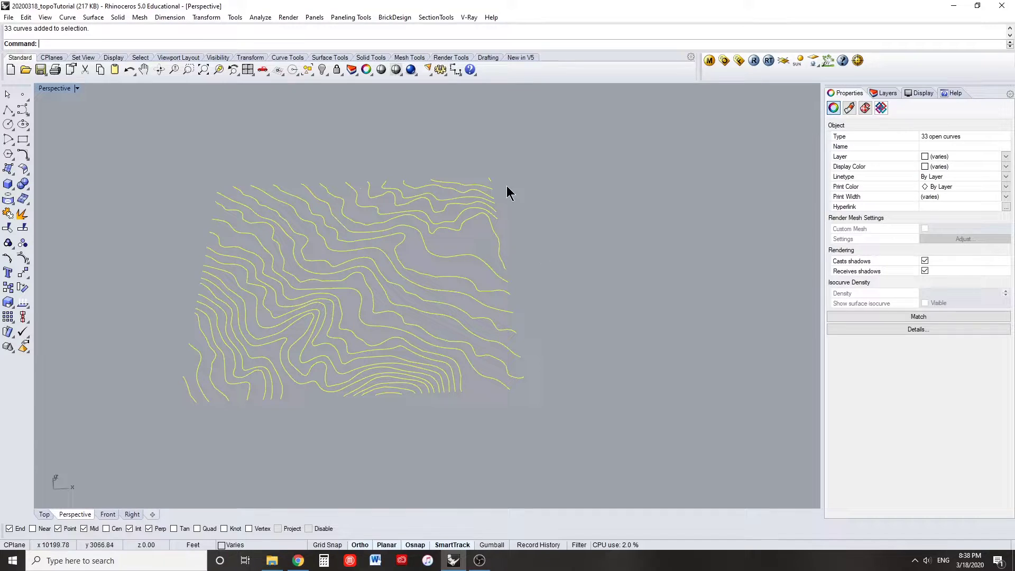
pyautogui.keyDown('ctrl'); pyautogui.click(492, 181); pyautogui.keyUp('ctrl')
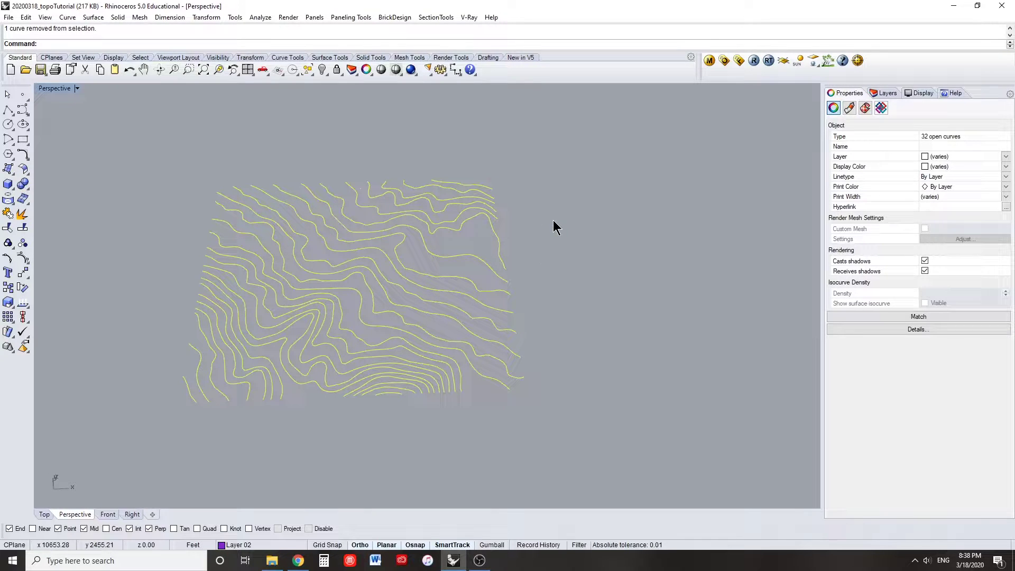
# Raise the selected contours 20 feet with a vertical-only Move
pyautogui.write('Move')
pyautogui.press('Return')
pyautogui.write('v')
pyautogui.press('Return')
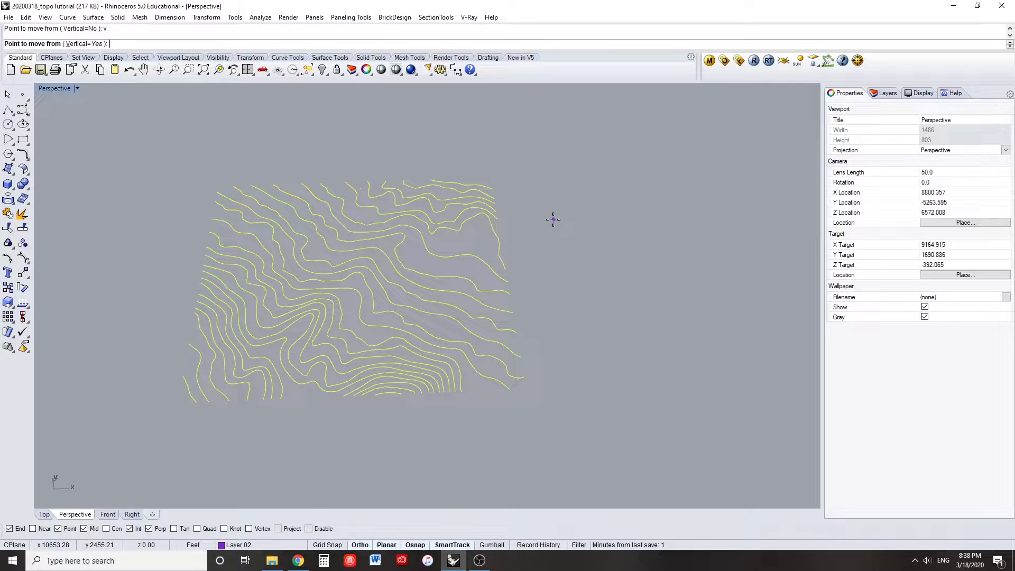
pyautogui.click(598, 307)
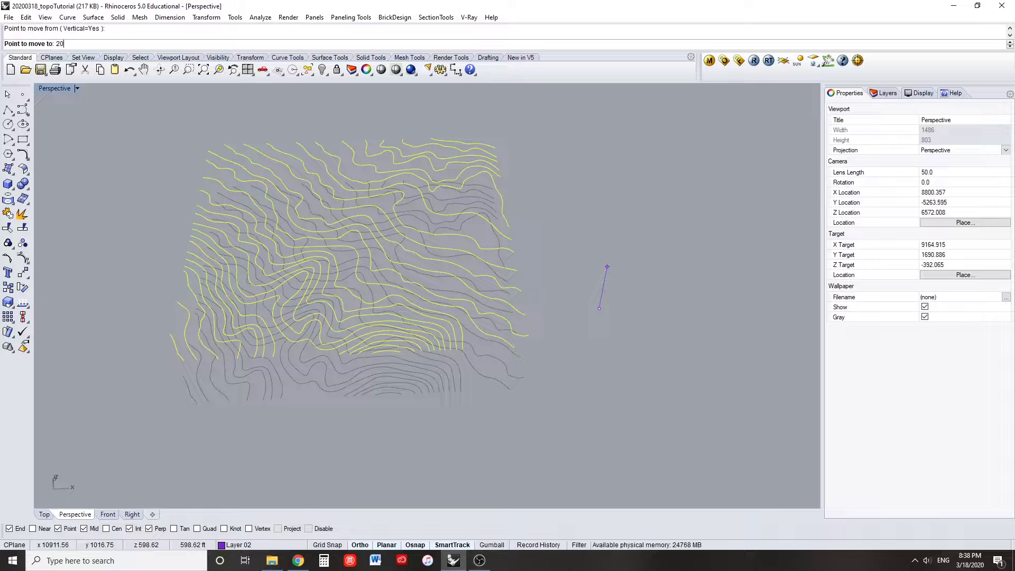
pyautogui.press('Return')
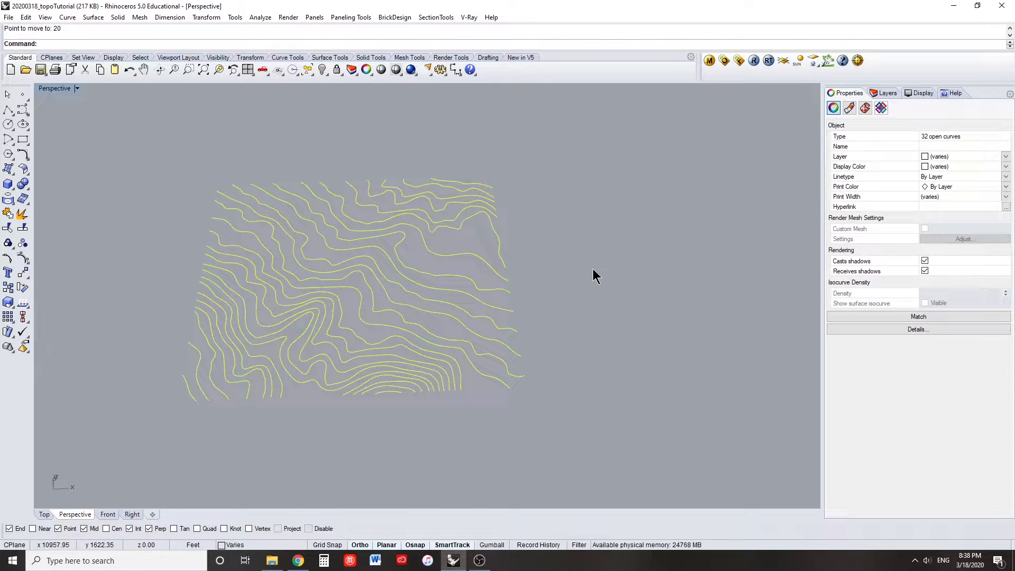
pyautogui.moveTo(625, 314); pyautogui.dragTo(578, 283, button='right')
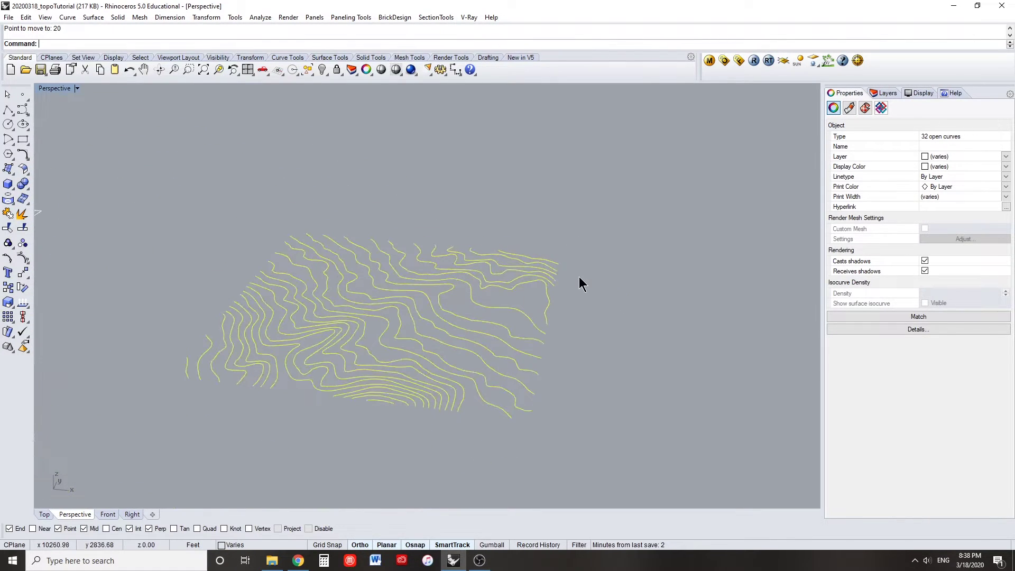
# Drop the next contour from the selection and raise the rest another 20 feet
pyautogui.keyDown('ctrl'); pyautogui.click(535, 258); pyautogui.keyUp('ctrl')
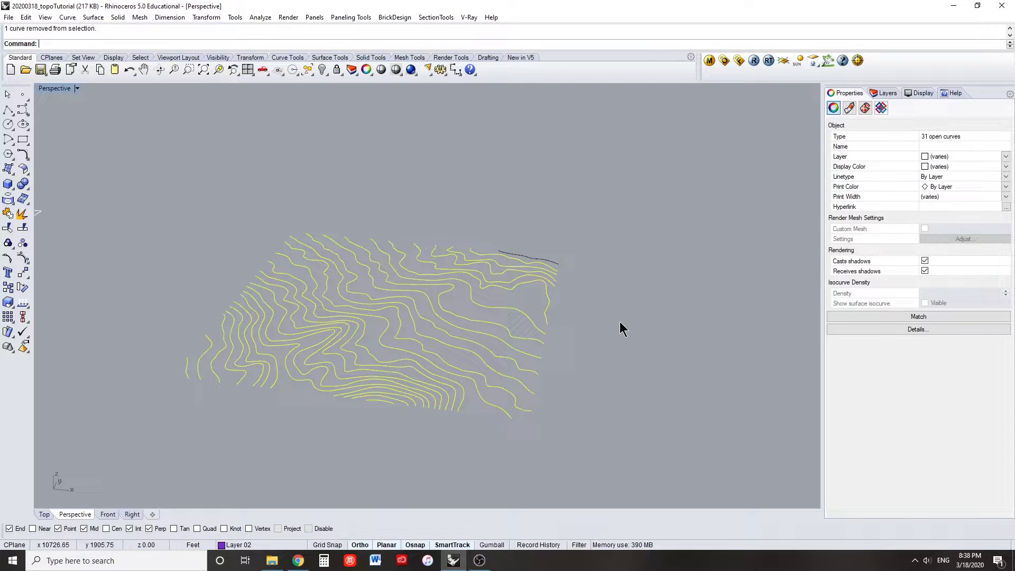
pyautogui.write('move')
pyautogui.press('Return')
pyautogui.click(630, 338)
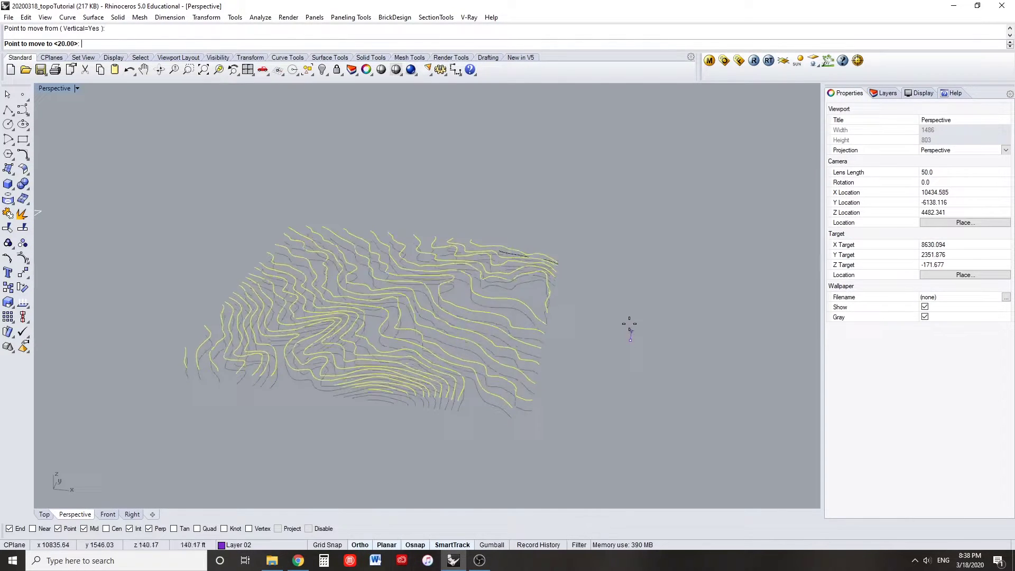
pyautogui.click(624, 277)
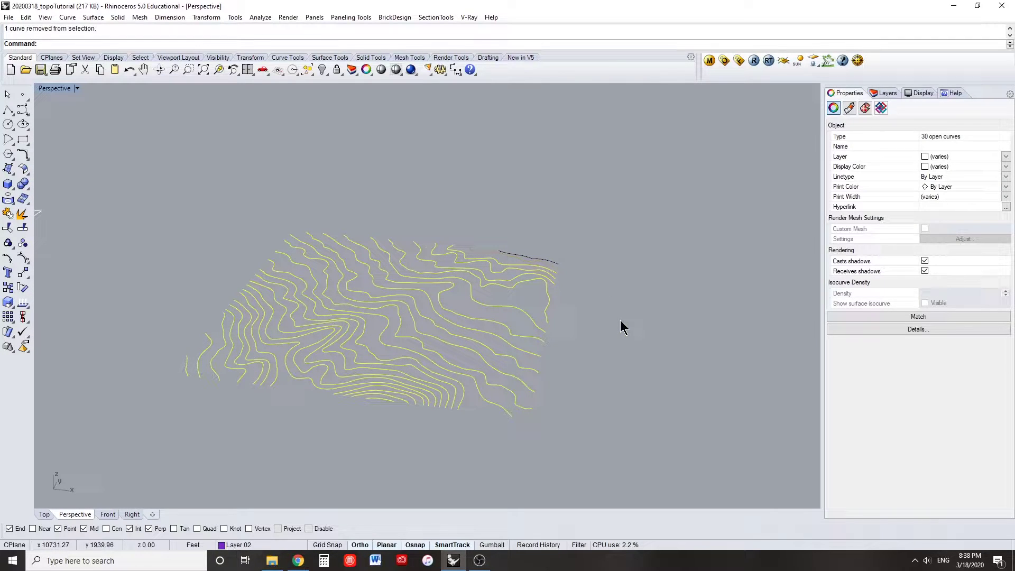
# Lift the remaining higher contours two more 20-foot steps vertically
pyautogui.press('Return')
pyautogui.write('v')
pyautogui.press('Return')
pyautogui.click(636, 337)
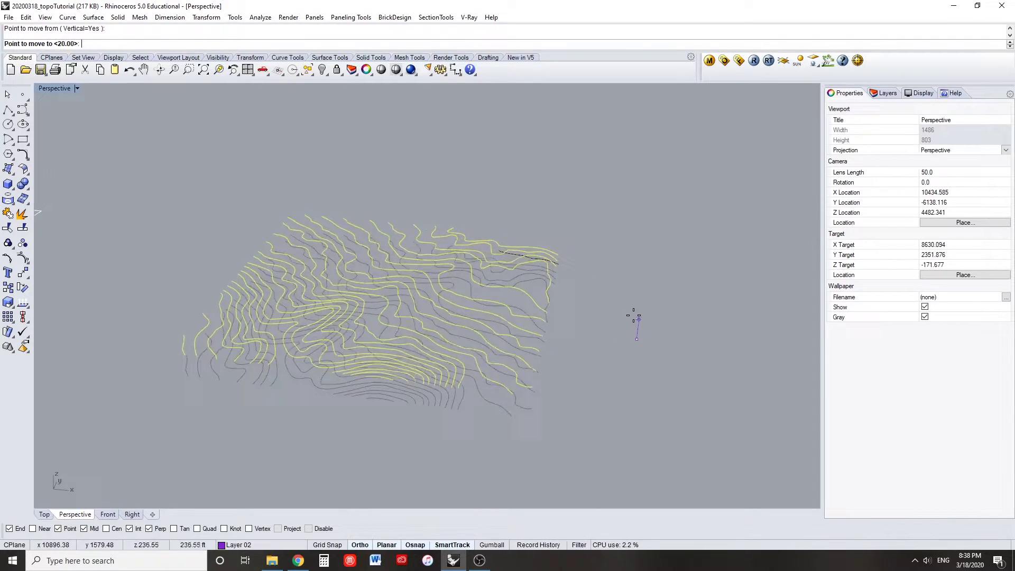
pyautogui.click(632, 287)
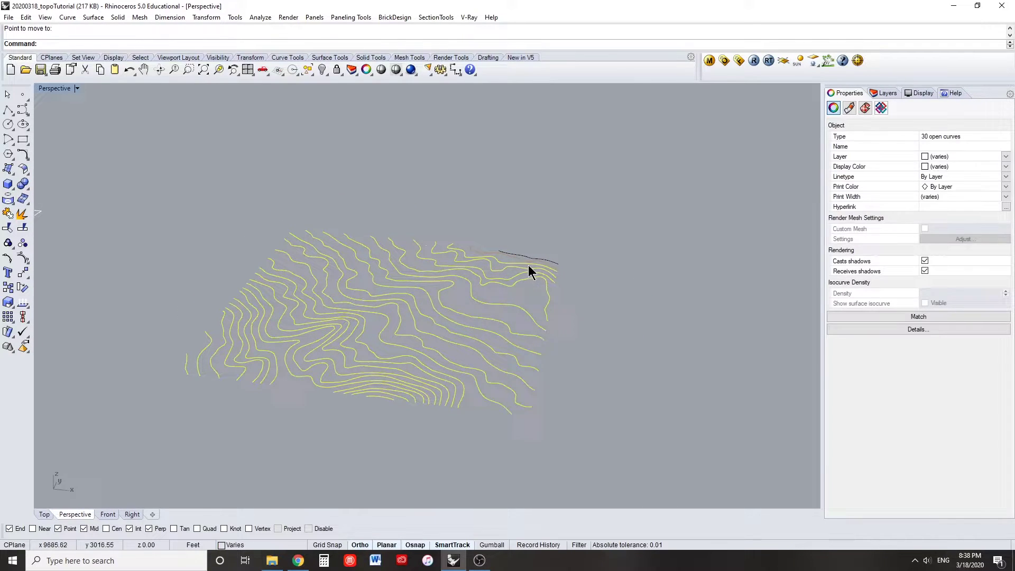
pyautogui.press('Return')
pyautogui.write('v')
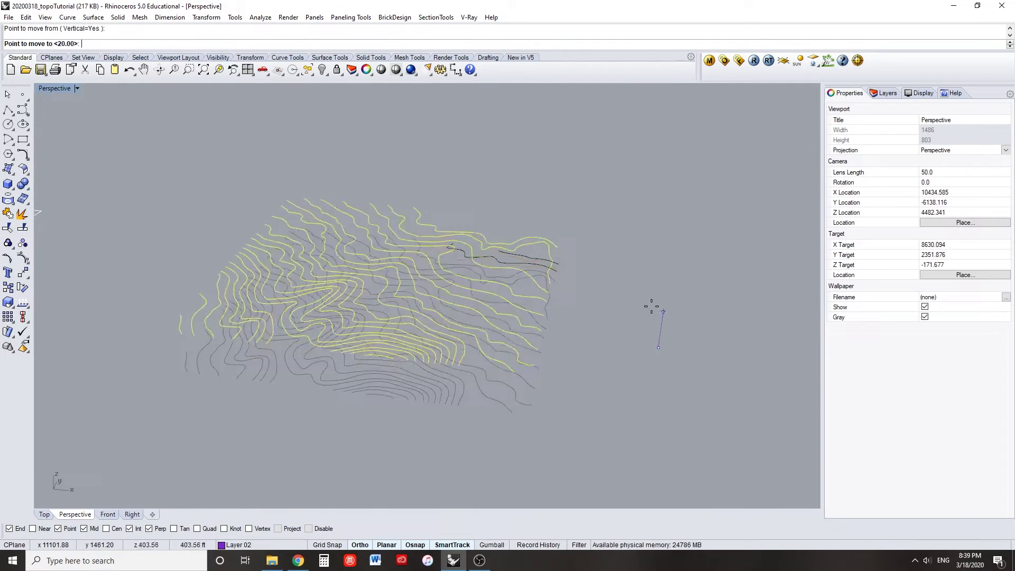
pyautogui.press('Return')
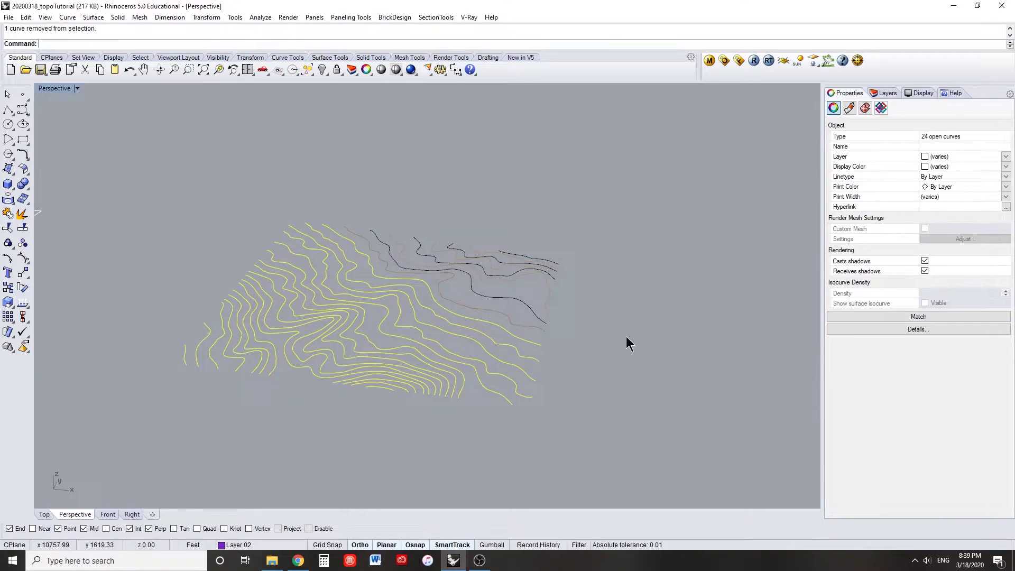
pyautogui.click(671, 344)
# Deselect the lower and left contour curves until nothing remains selected
pyautogui.click(654, 293)
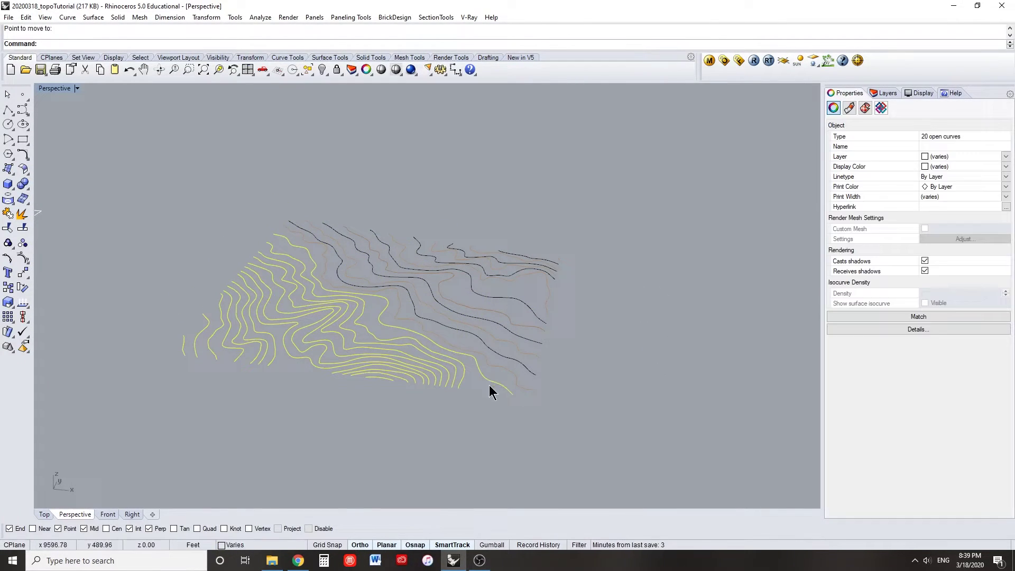
pyautogui.keyDown('ctrl'); pyautogui.click(464, 378); pyautogui.keyUp('ctrl')
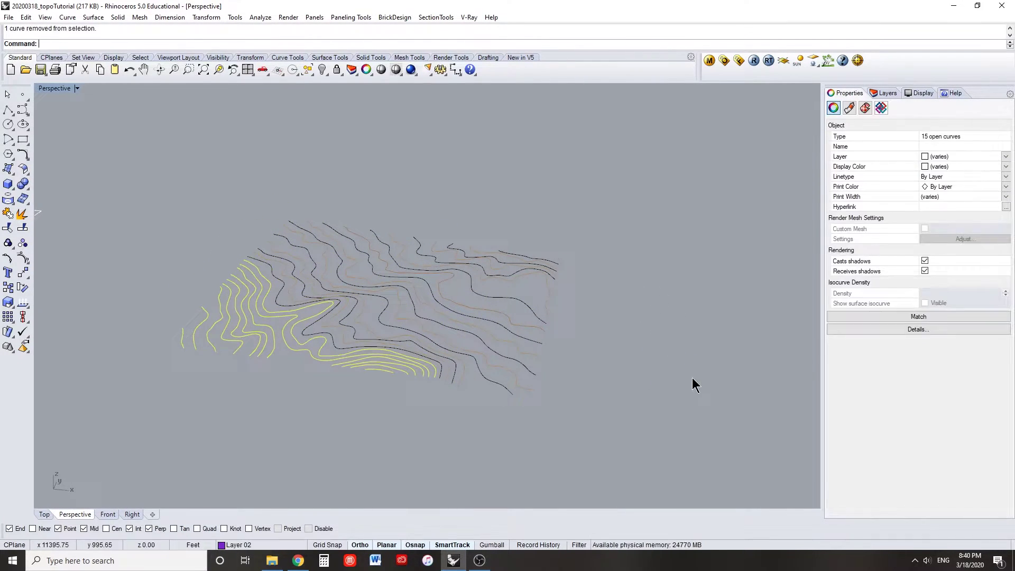
pyautogui.keyDown('ctrl'); pyautogui.click(428, 372); pyautogui.keyUp('ctrl')
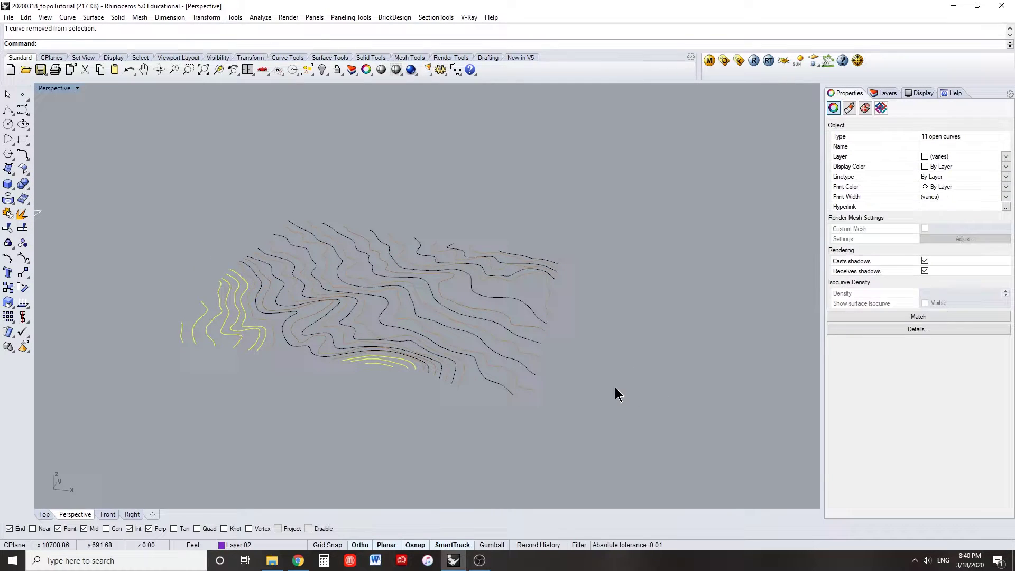
pyautogui.keyDown('ctrl'); pyautogui.click(265, 365); pyautogui.keyUp('ctrl')
pyautogui.keyDown('ctrl'); pyautogui.click(365, 362); pyautogui.keyUp('ctrl')
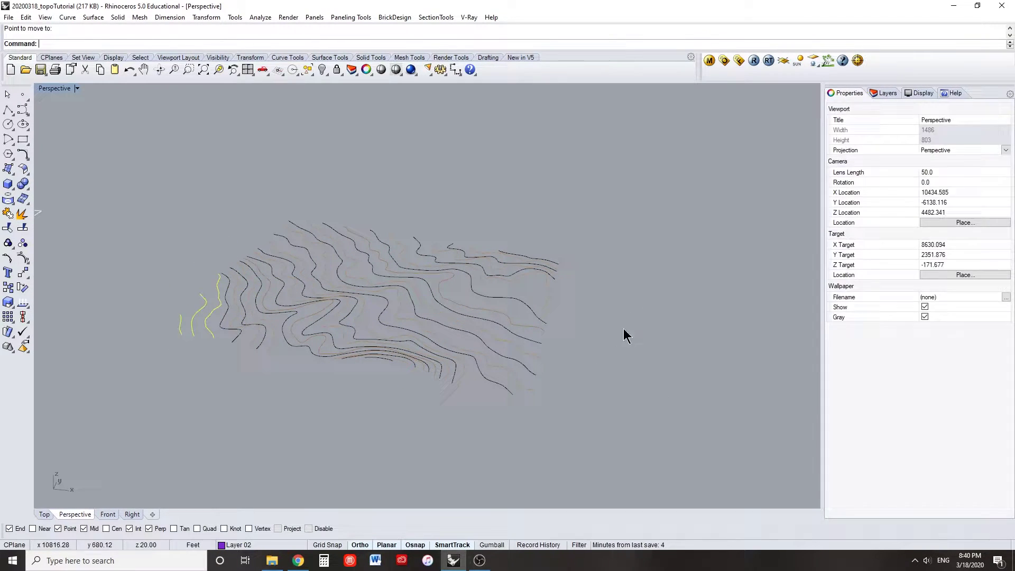
pyautogui.keyDown('ctrl'); pyautogui.click(238, 341); pyautogui.keyUp('ctrl')
pyautogui.click(208, 356)
pyautogui.moveTo(269, 384); pyautogui.dragTo(299, 400, button='right')
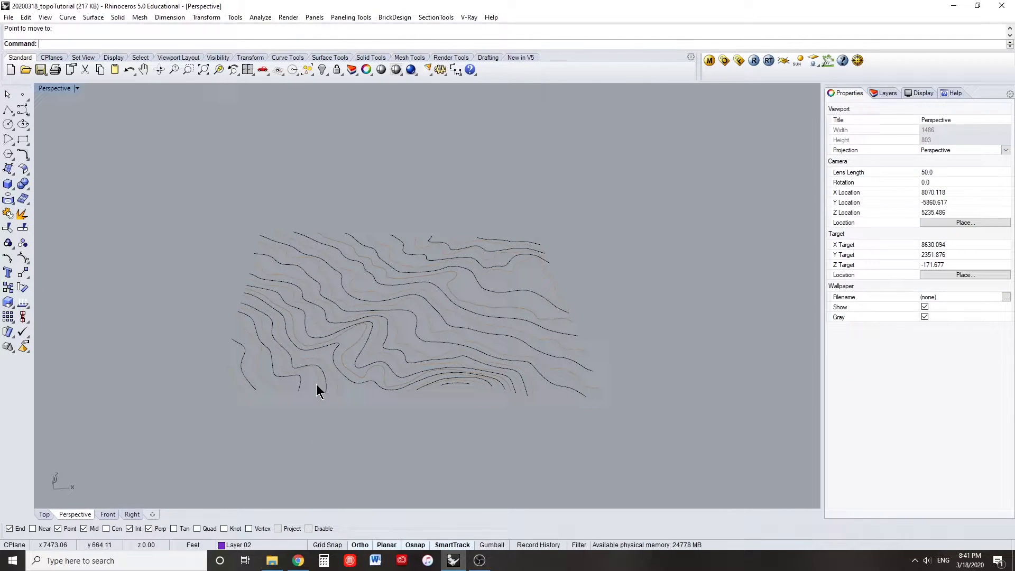
# Save the file and window-select the contour curves, excluding one stray contour
pyautogui.hotkey('ctrl', 's')
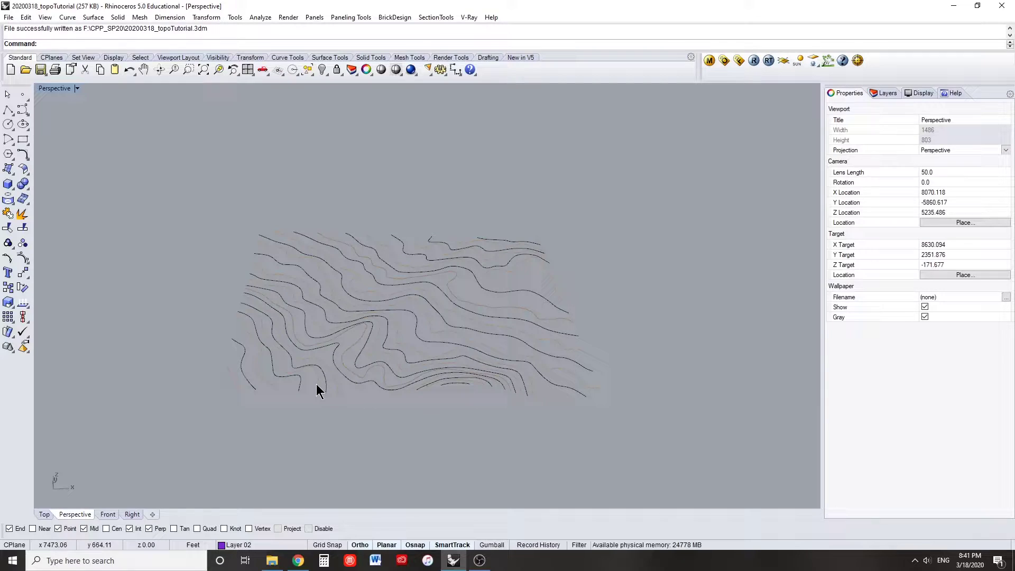
pyautogui.moveTo(169, 169); pyautogui.dragTo(667, 436)
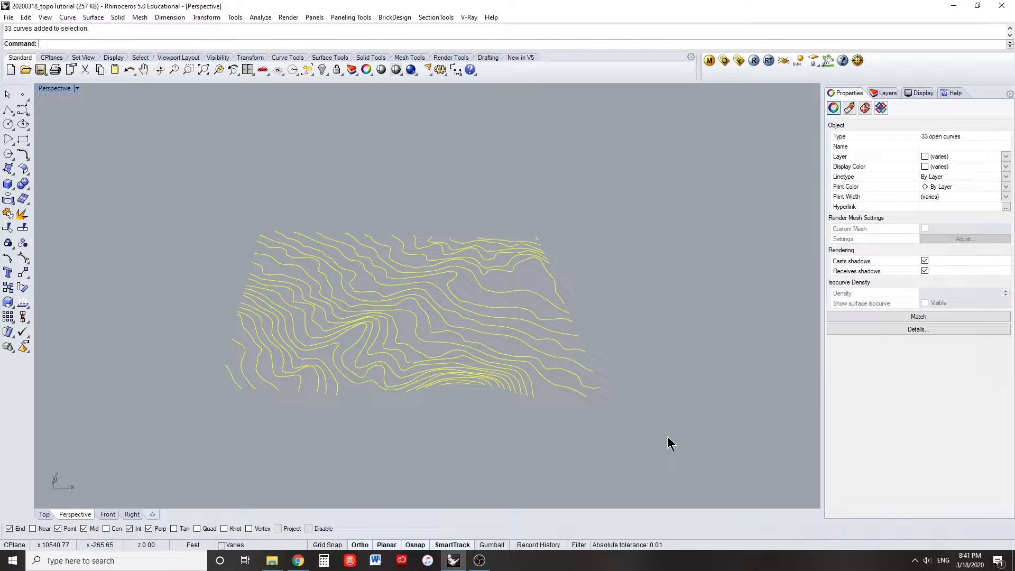
pyautogui.press('Escape')
pyautogui.click(468, 240)
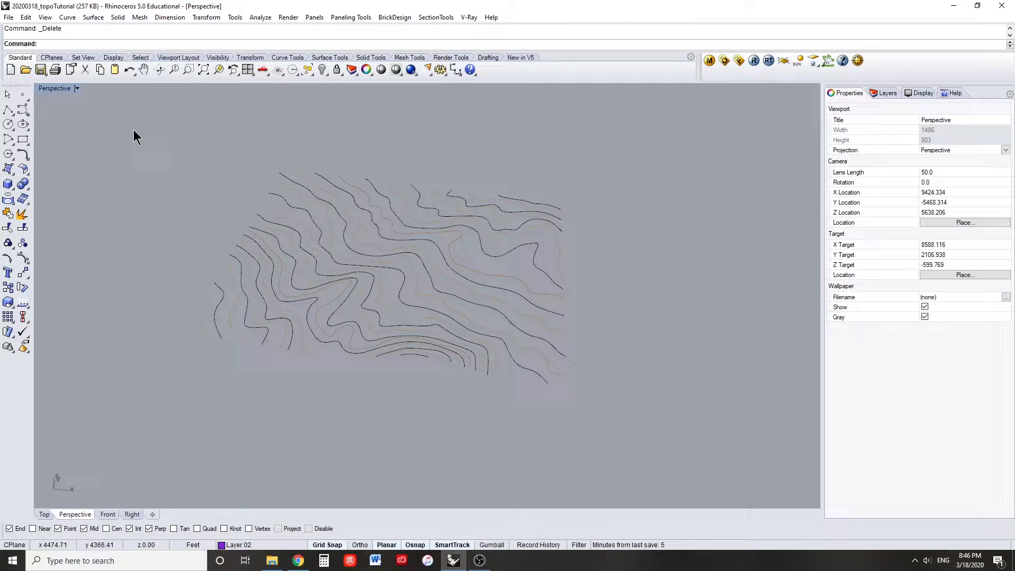
pyautogui.moveTo(128, 125); pyautogui.dragTo(662, 418)
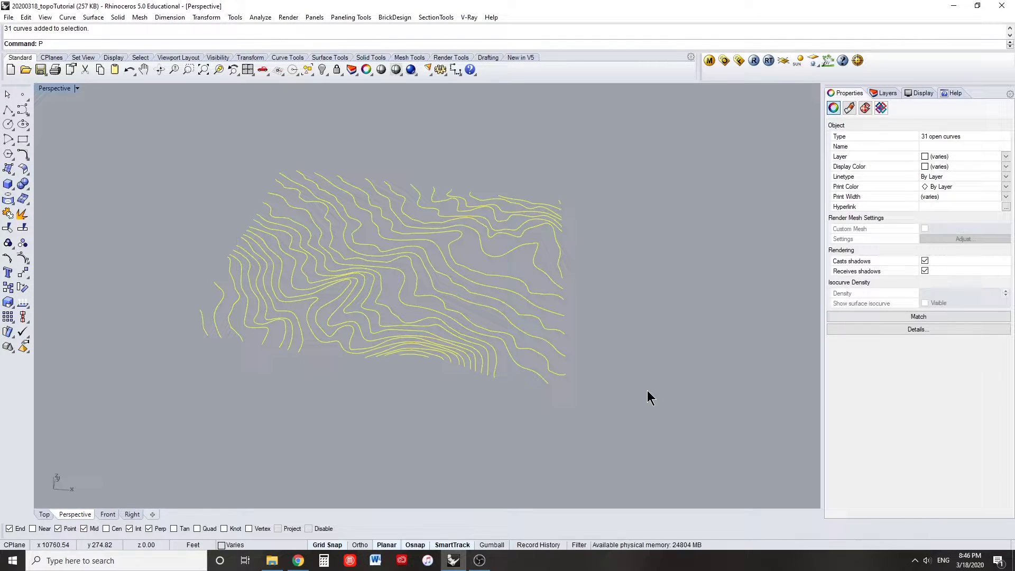
# Build a Patch surface over the contours with 100 by 100 spans and stiffness 2
pyautogui.write('atch')
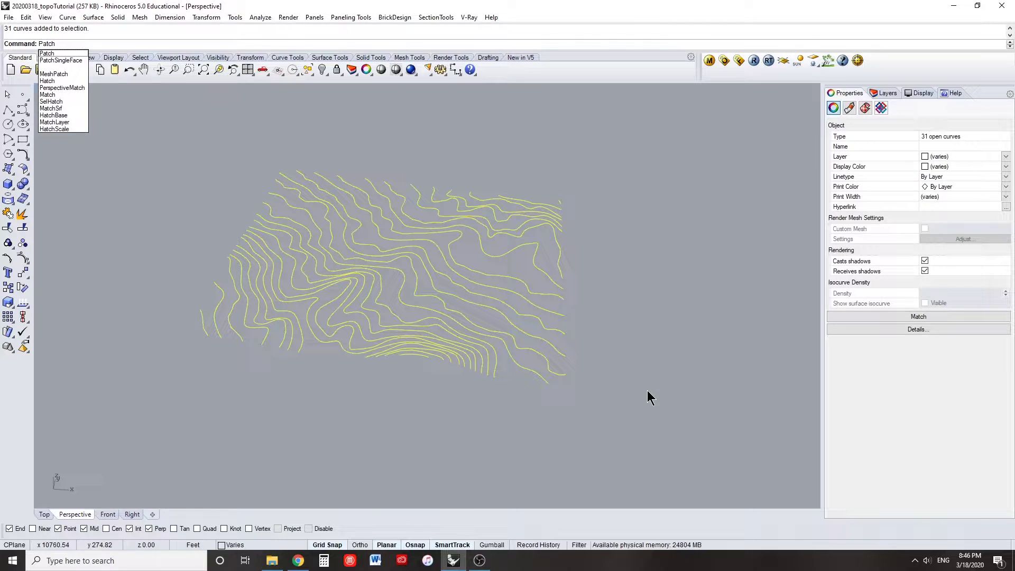
pyautogui.press('Return')
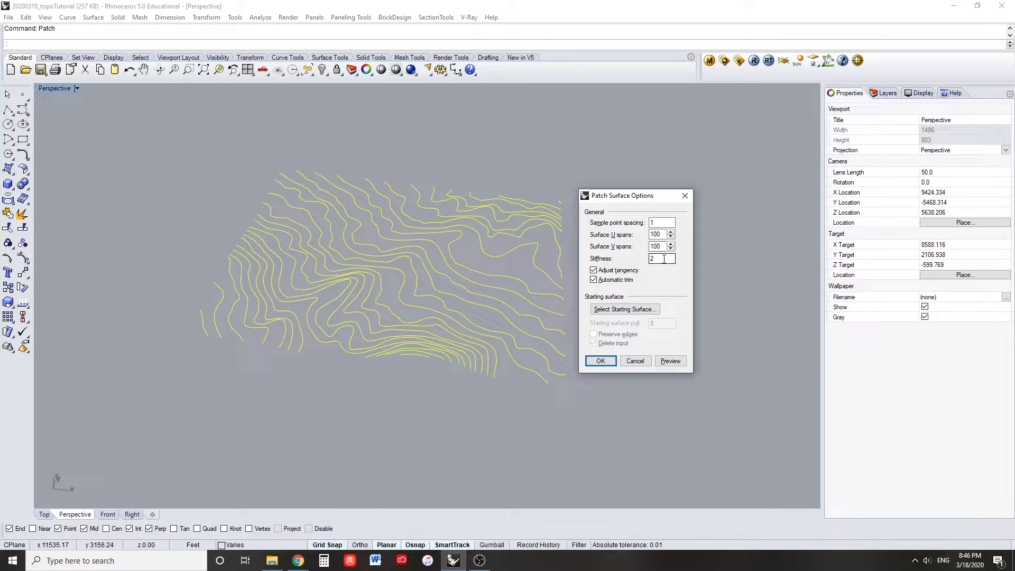
pyautogui.click(600, 361)
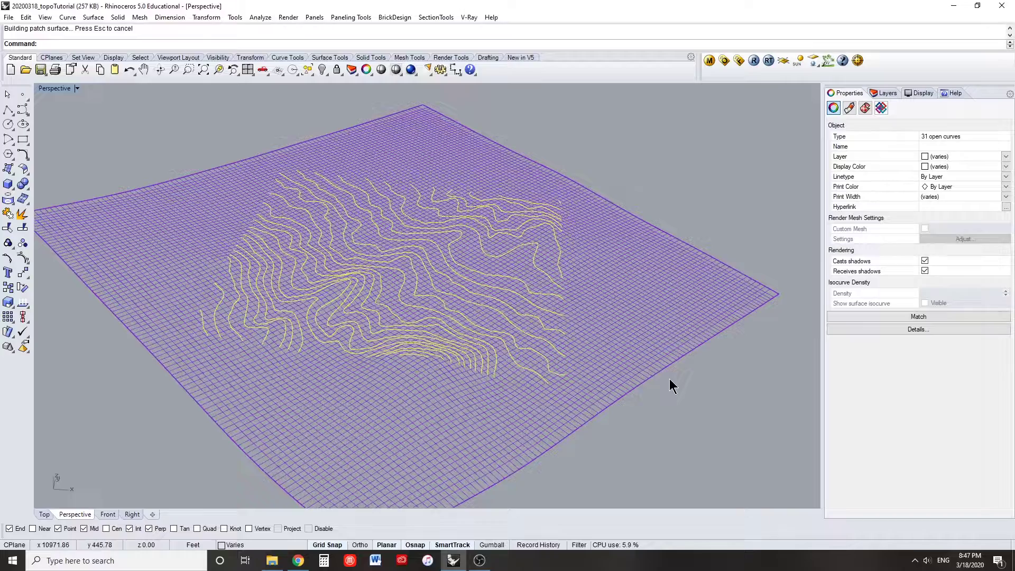
pyautogui.moveTo(607, 401); pyautogui.dragTo(690, 356, button='right')
pyautogui.click(613, 342)
pyautogui.moveTo(601, 308); pyautogui.dragTo(492, 370, button='right')
pyautogui.scroll(-5, 419, 256)
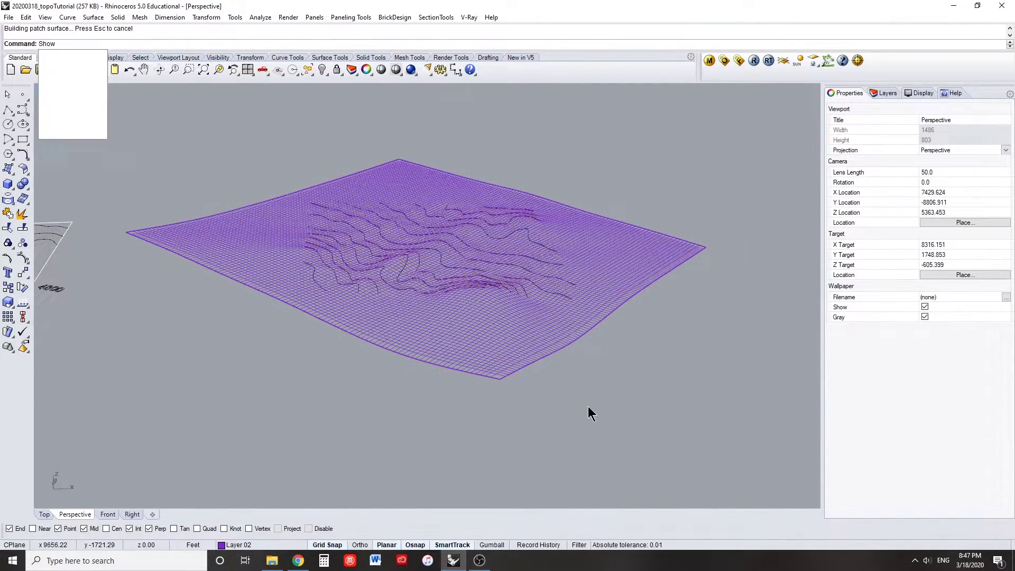
# Show the hidden boundary rectangle and extrude it with ExtrudeCrv on both sides into a box
pyautogui.press('Return')
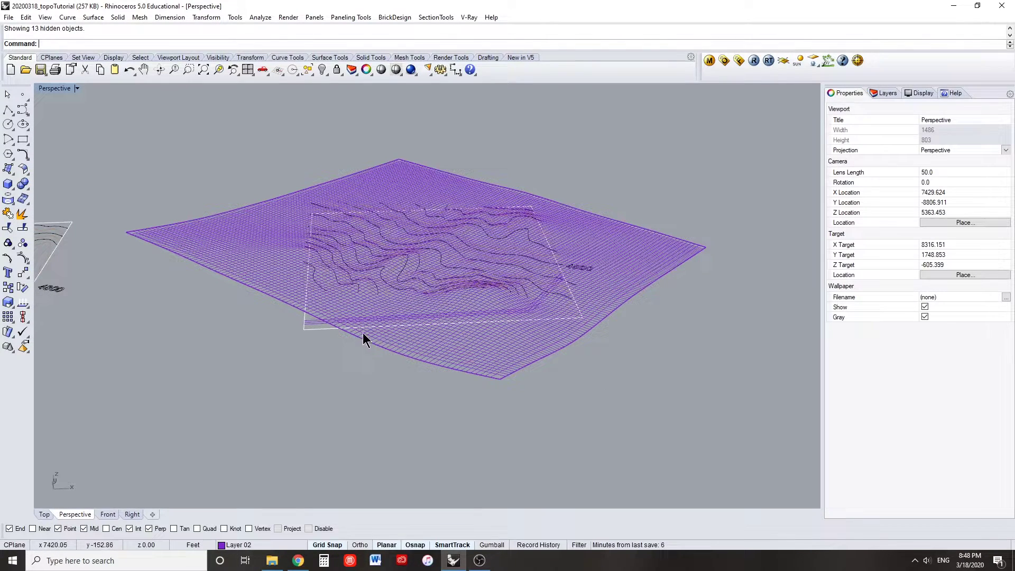
pyautogui.click(328, 333)
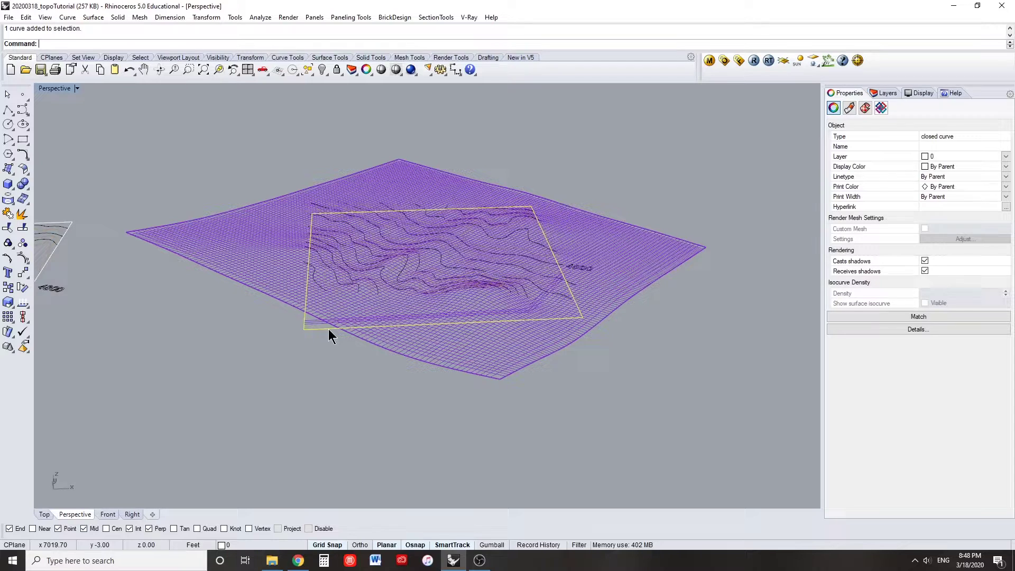
pyautogui.write('Extrudecrv')
pyautogui.press('Return')
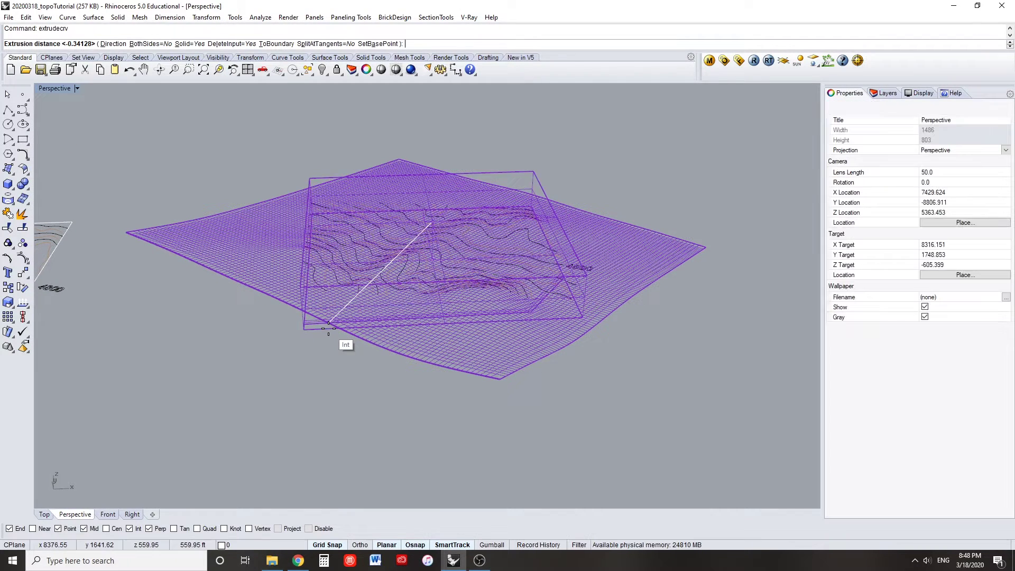
pyautogui.moveTo(272, 190); pyautogui.dragTo(263, 148, button='right')
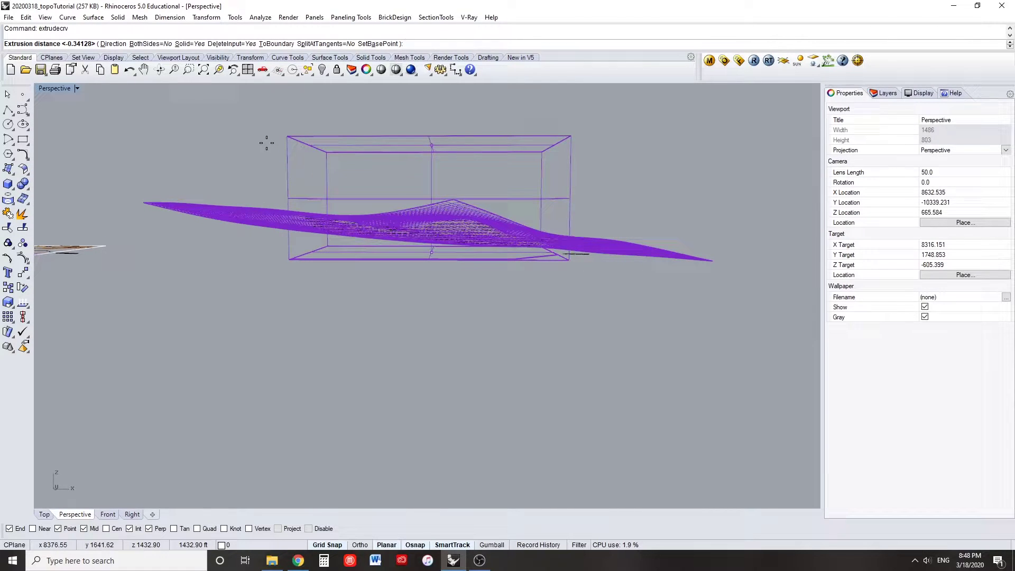
pyautogui.write('b')
pyautogui.press('Return')
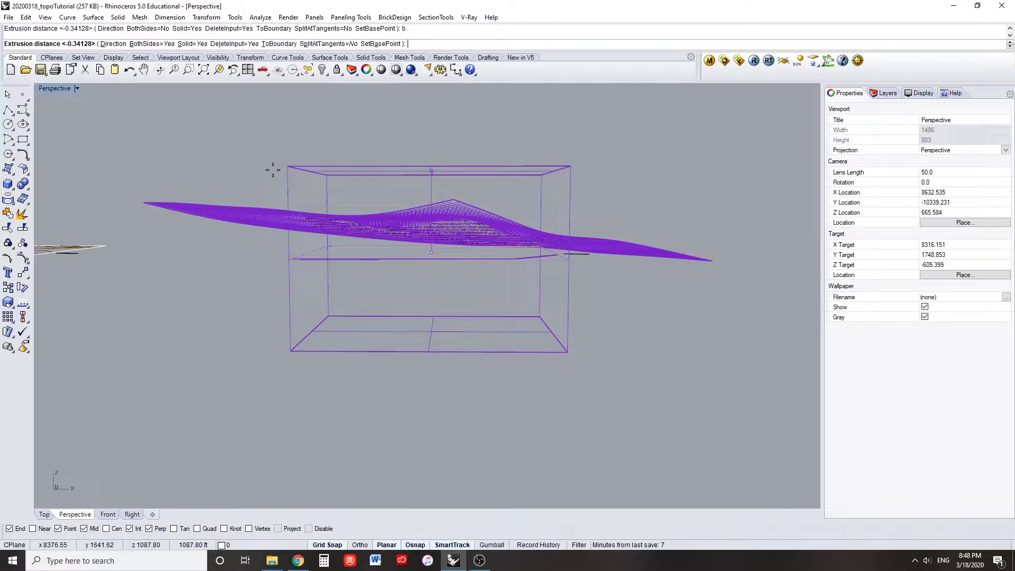
pyautogui.click(273, 171)
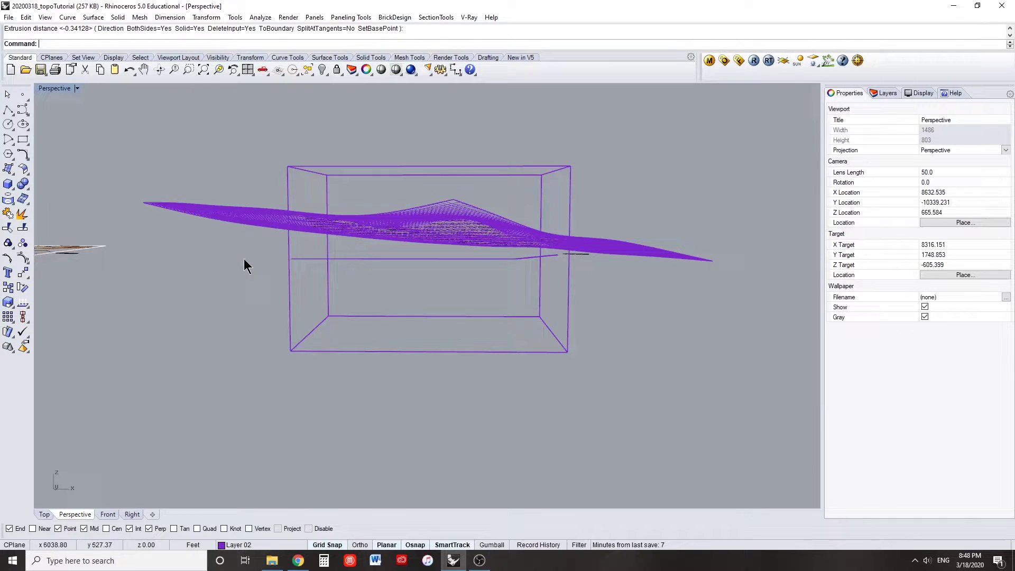
pyautogui.moveTo(245, 265); pyautogui.dragTo(228, 282, button='right')
pyautogui.click(77, 89)
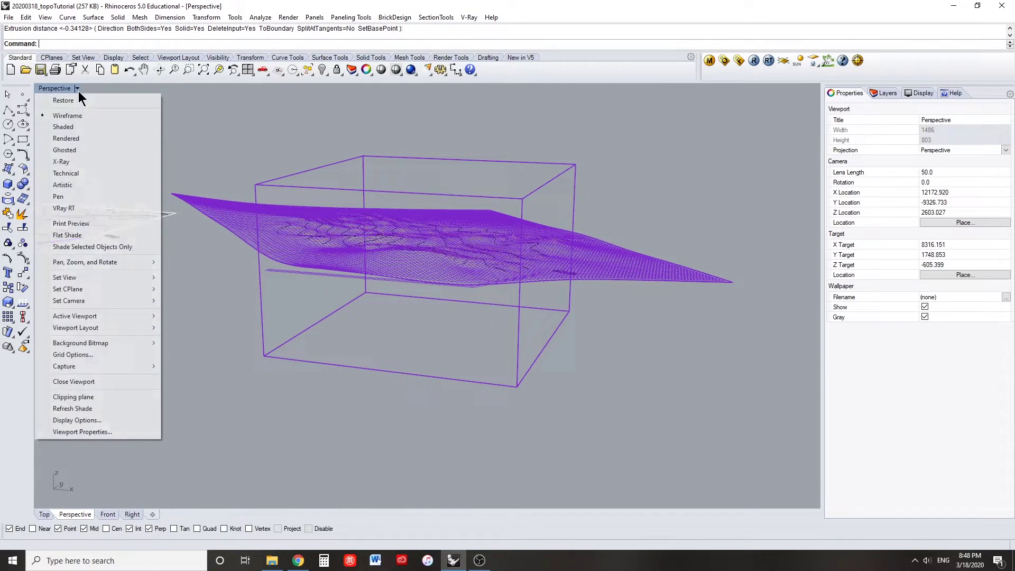
# Switch the view to Ghosted and trim away the terrain outside the box
pyautogui.click(77, 151)
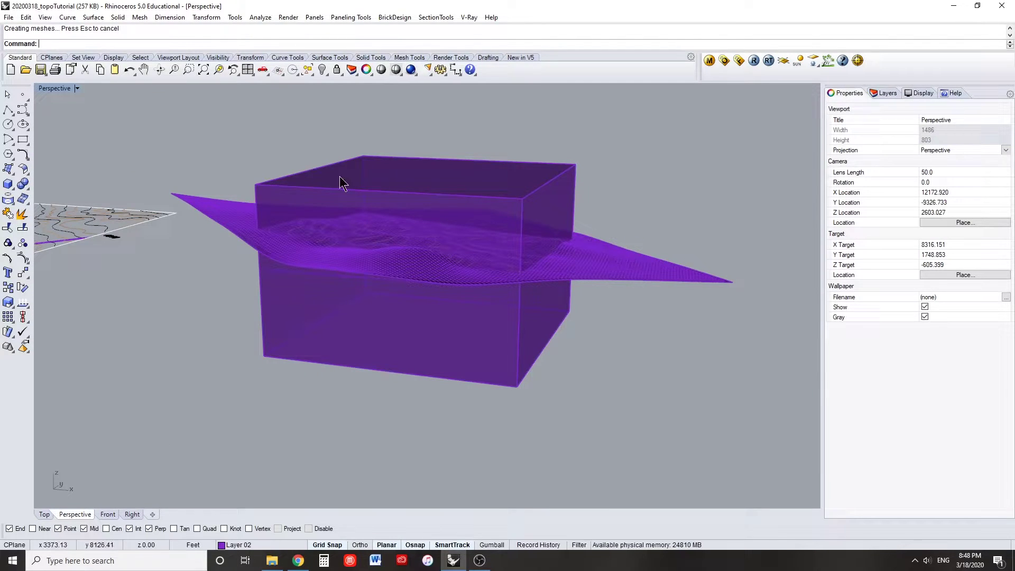
pyautogui.moveTo(490, 125); pyautogui.dragTo(516, 148, button='right')
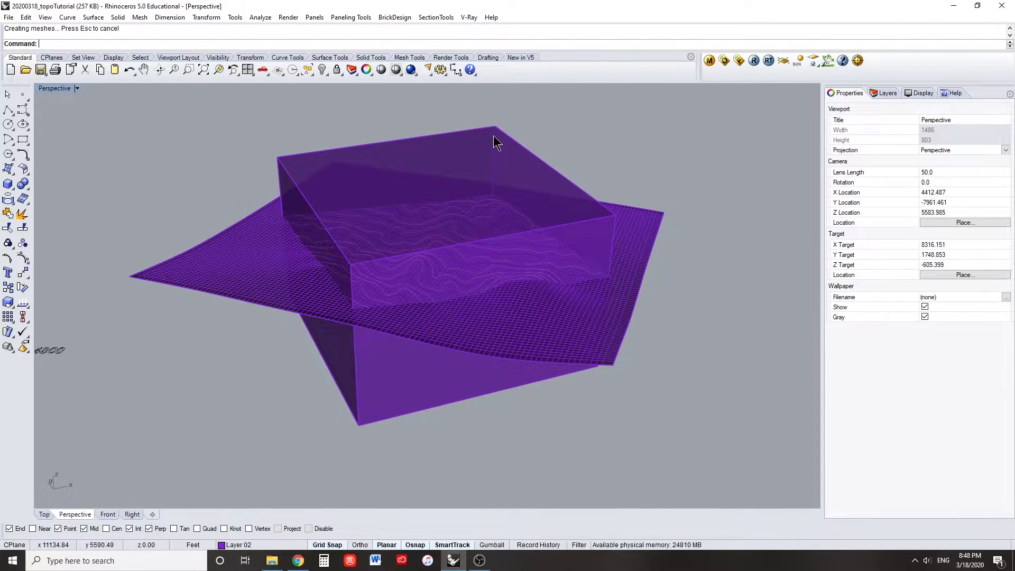
pyautogui.click(495, 140)
pyautogui.write('trim')
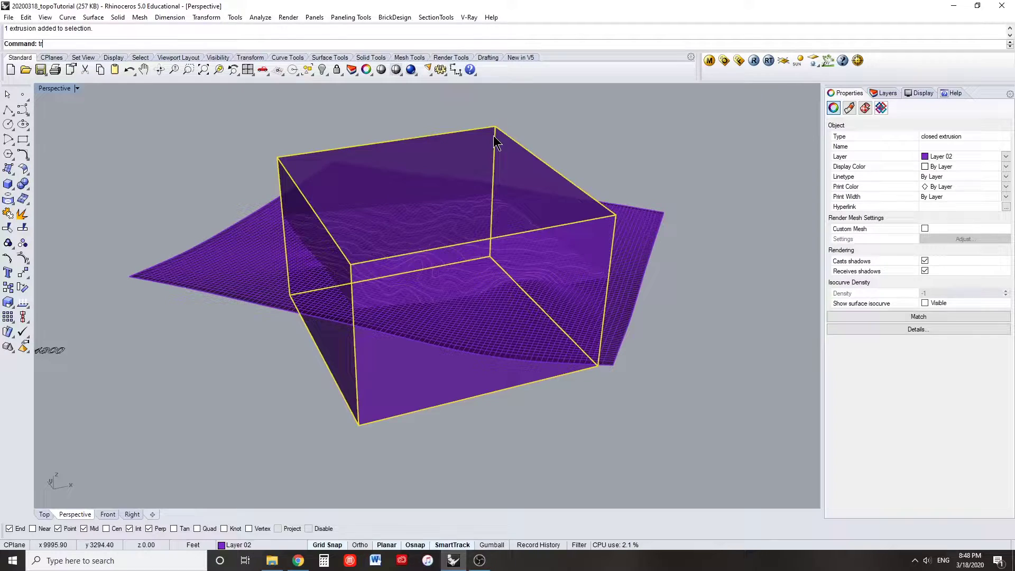
pyautogui.press('Return')
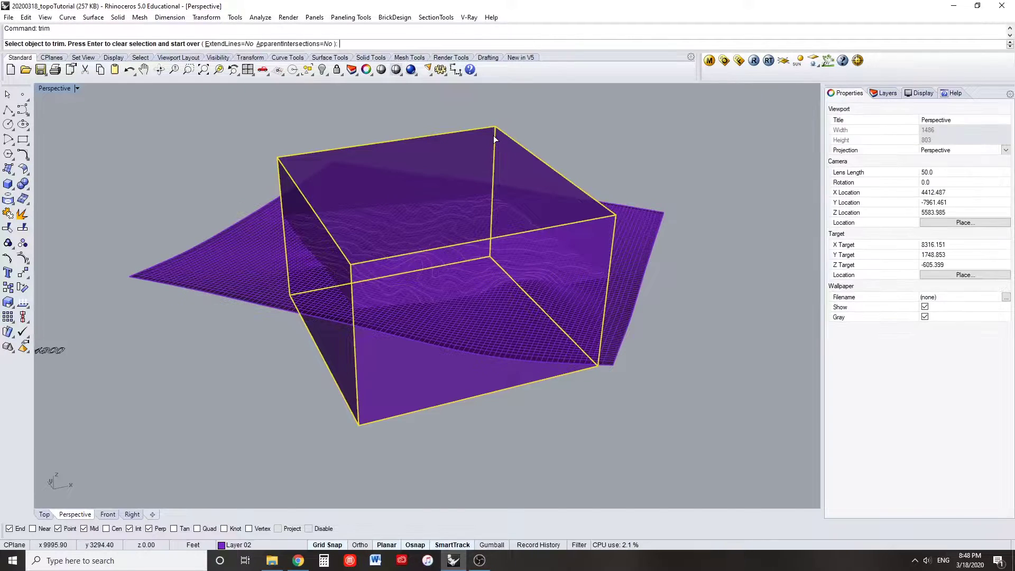
pyautogui.click(635, 219)
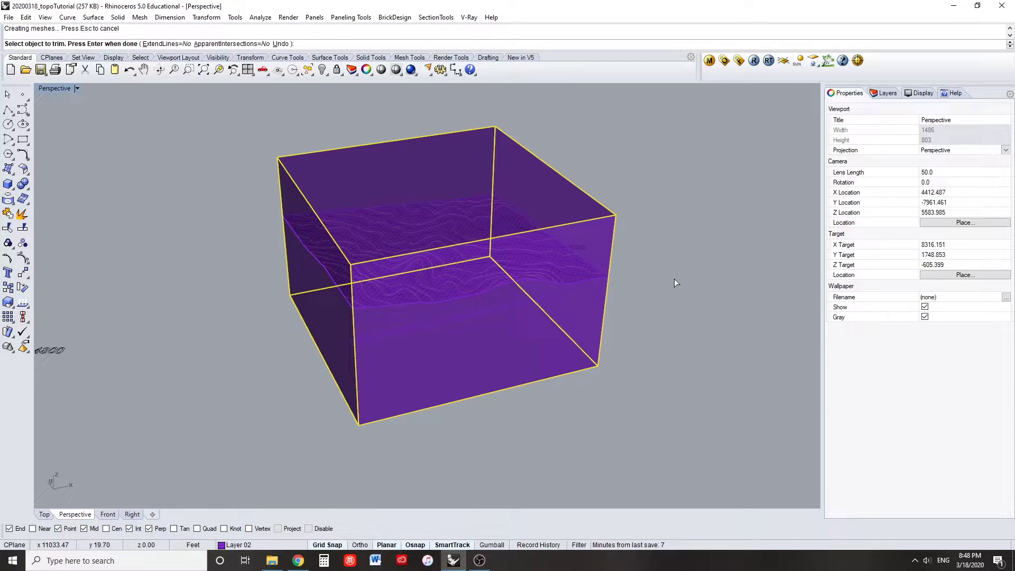
pyautogui.press('Return')
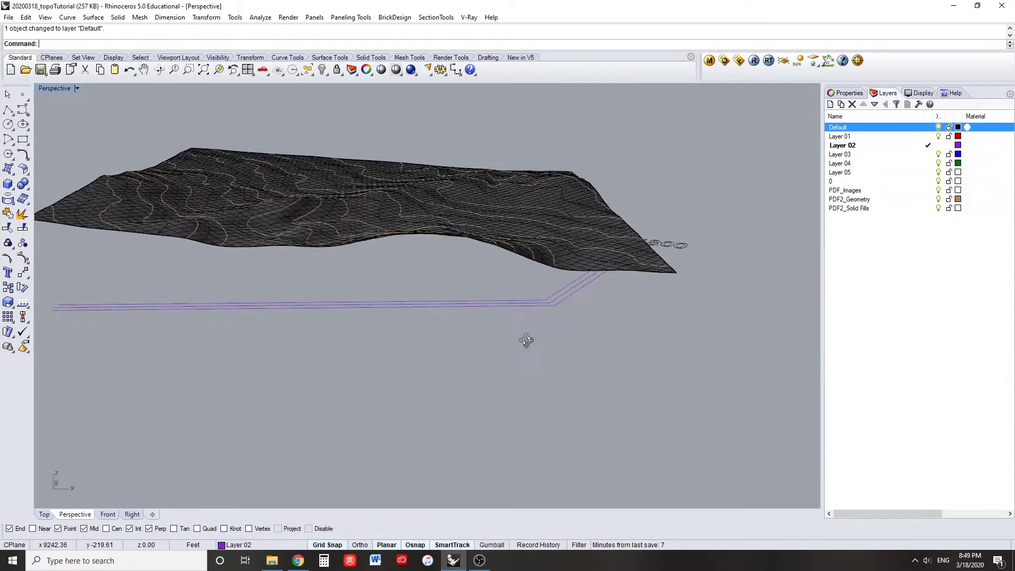
# Move the three channel curves vertically into line with the terrain's edge
pyautogui.moveTo(525, 339)
pyautogui.mouseDown(button='right')
pyautogui.moveTo(531, 315)
pyautogui.moveTo(512, 328)
pyautogui.mouseUp(button='right')
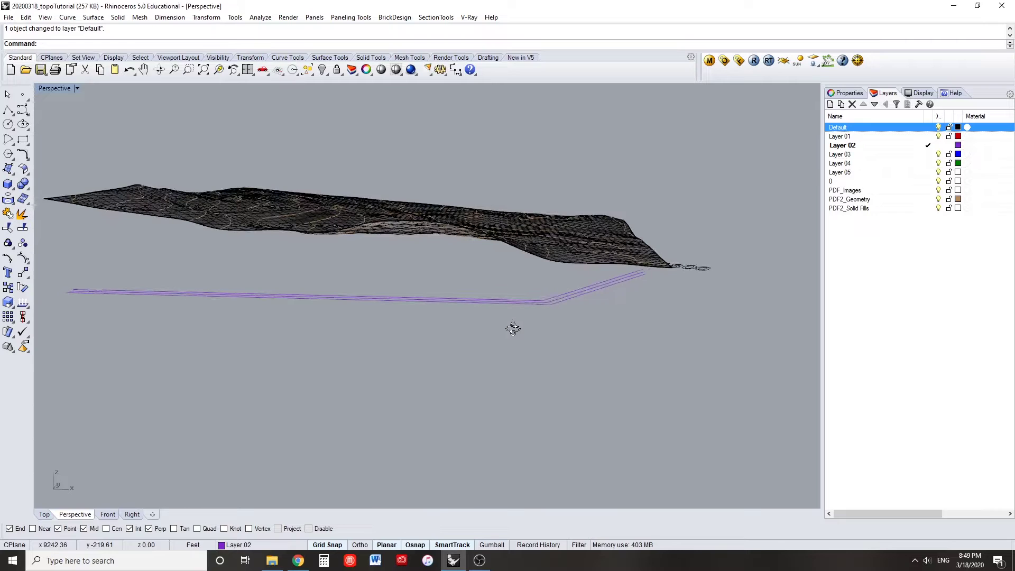
pyautogui.click(525, 299)
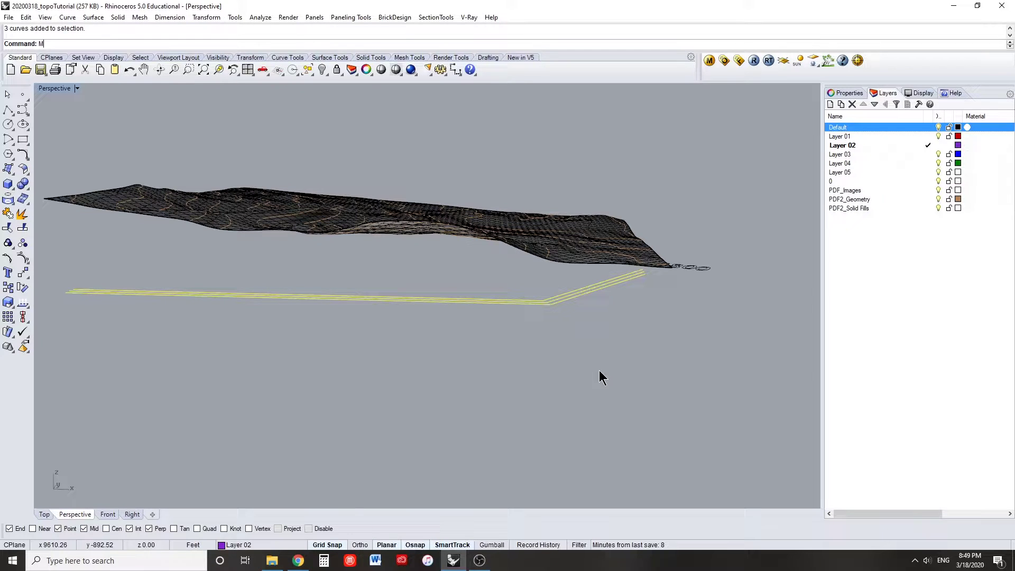
pyautogui.press('Return')
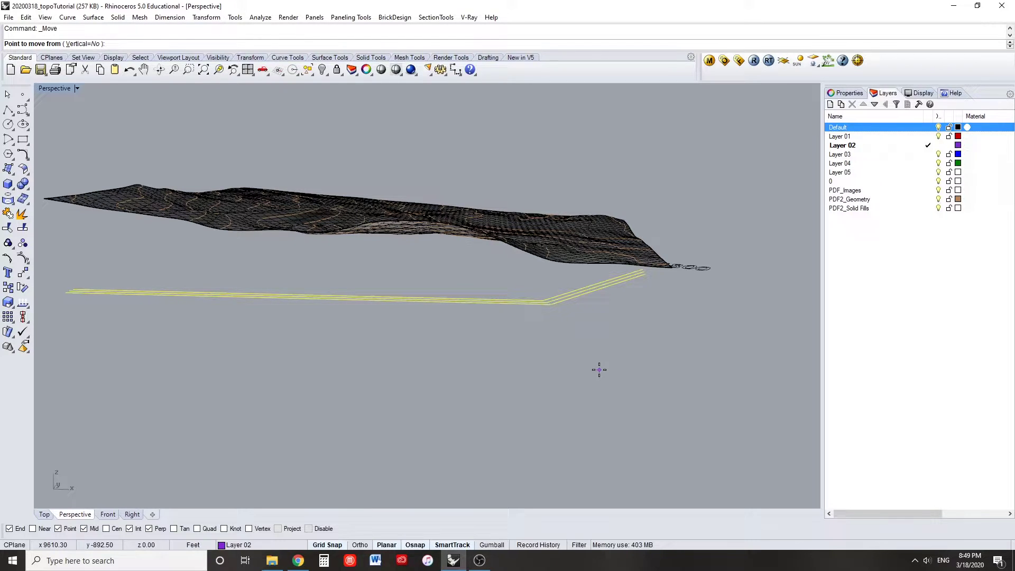
pyautogui.write('v')
pyautogui.press('Return')
pyautogui.moveTo(668, 321); pyautogui.dragTo(556, 338, button='right')
pyautogui.scroll(1, 669, 370)
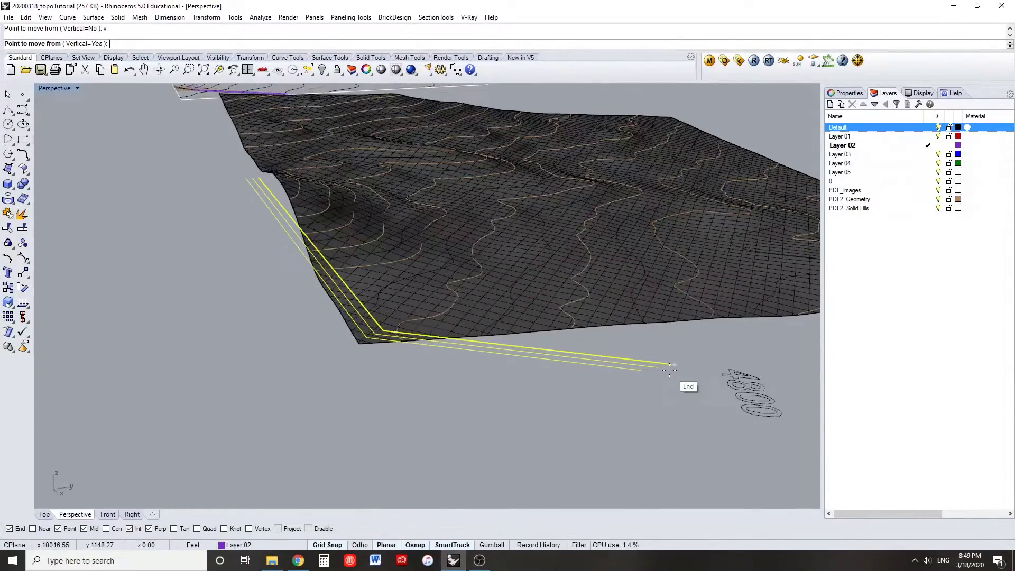
pyautogui.scroll(2, 669, 370)
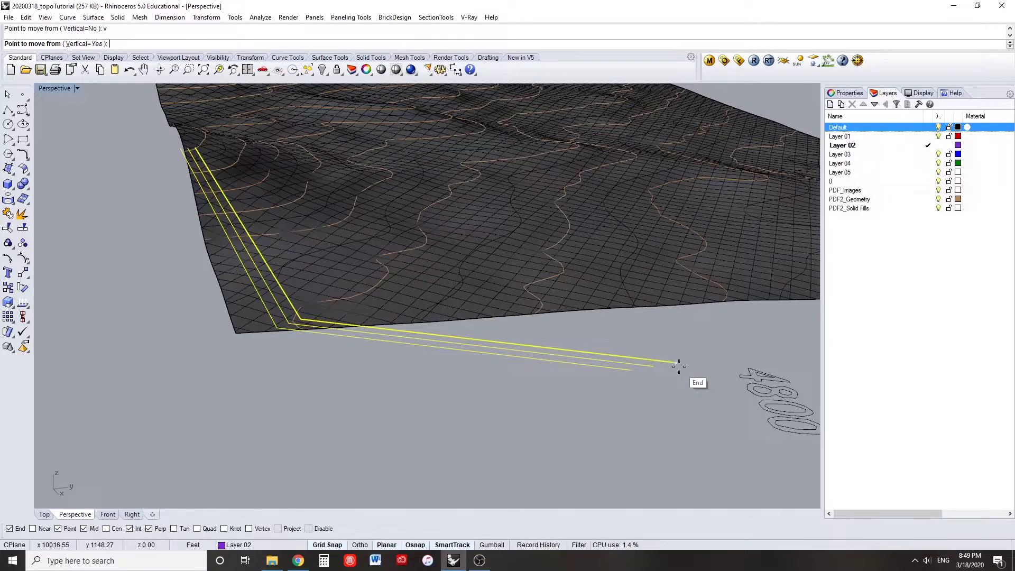
pyautogui.click(678, 366)
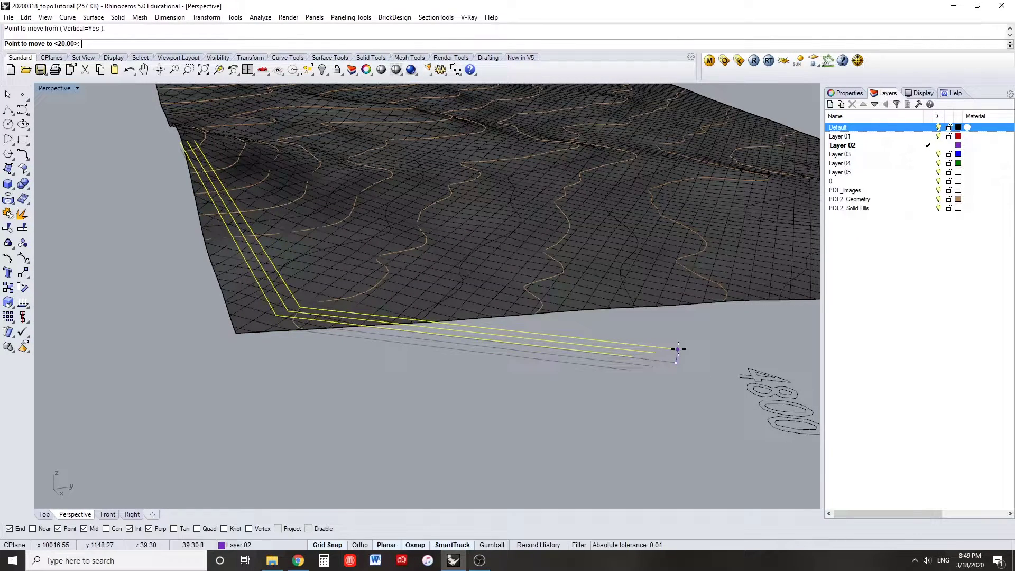
pyautogui.click(681, 305)
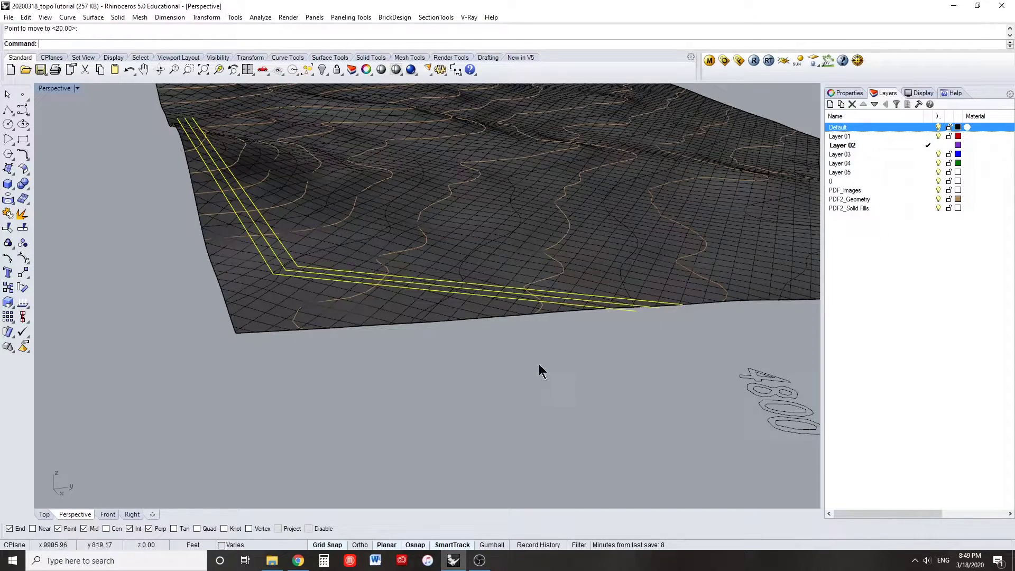
# Check the moved curves against the terrain and reselect the three channel curves
pyautogui.moveTo(460, 390); pyautogui.dragTo(546, 373, button='right')
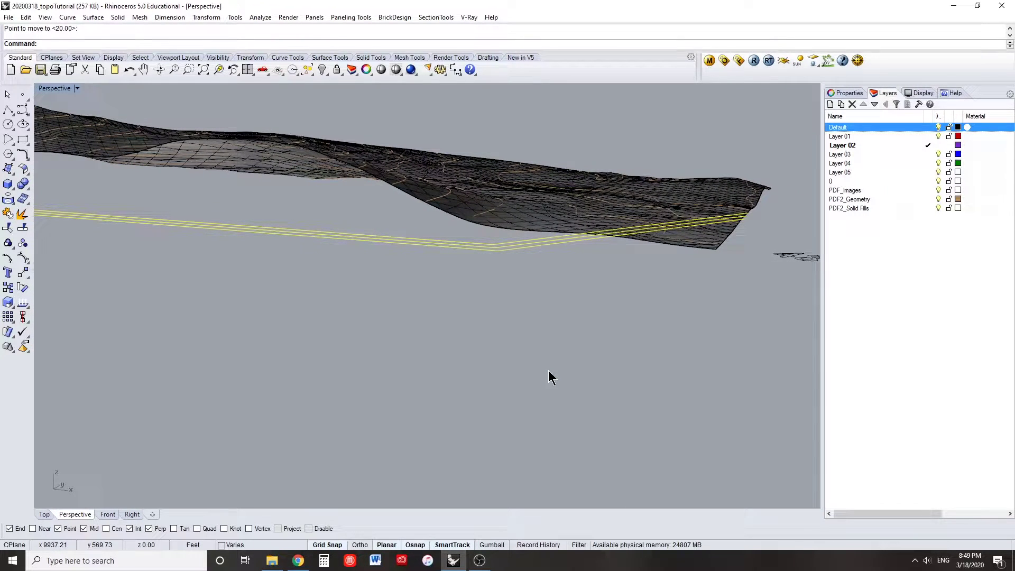
pyautogui.click(512, 284)
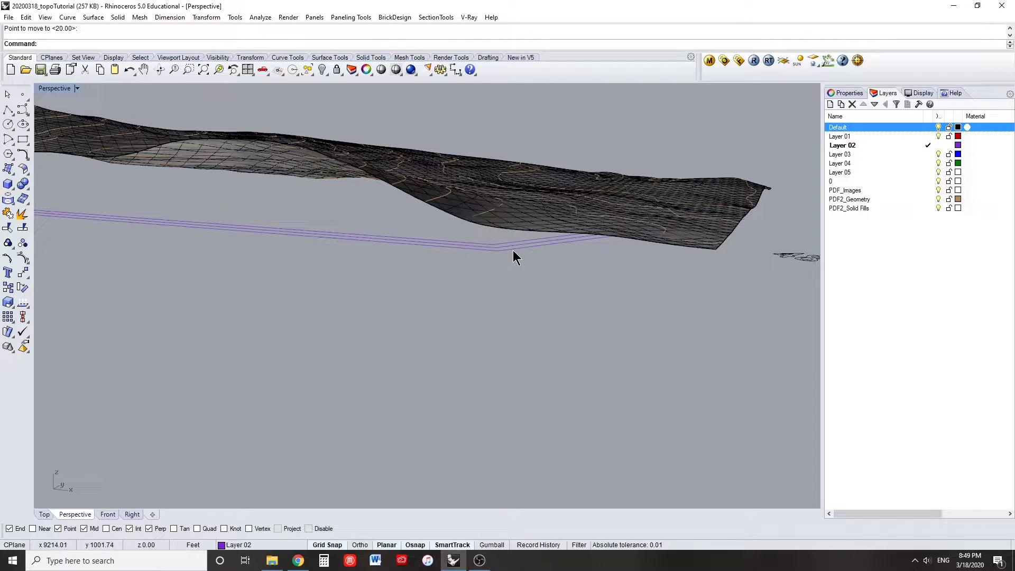
pyautogui.scroll(1, 512, 251)
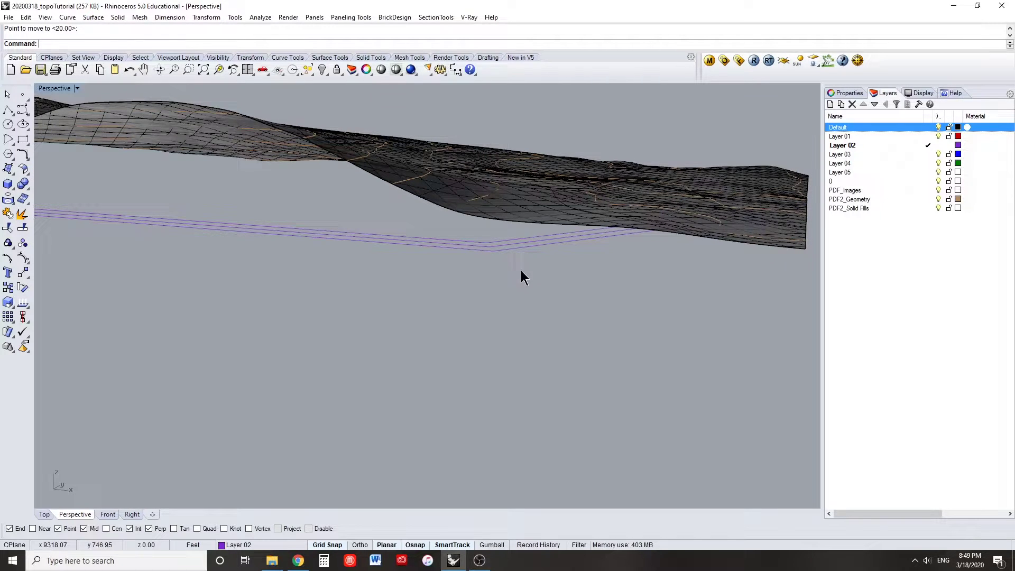
pyautogui.click(501, 235)
pyautogui.write('Explode')
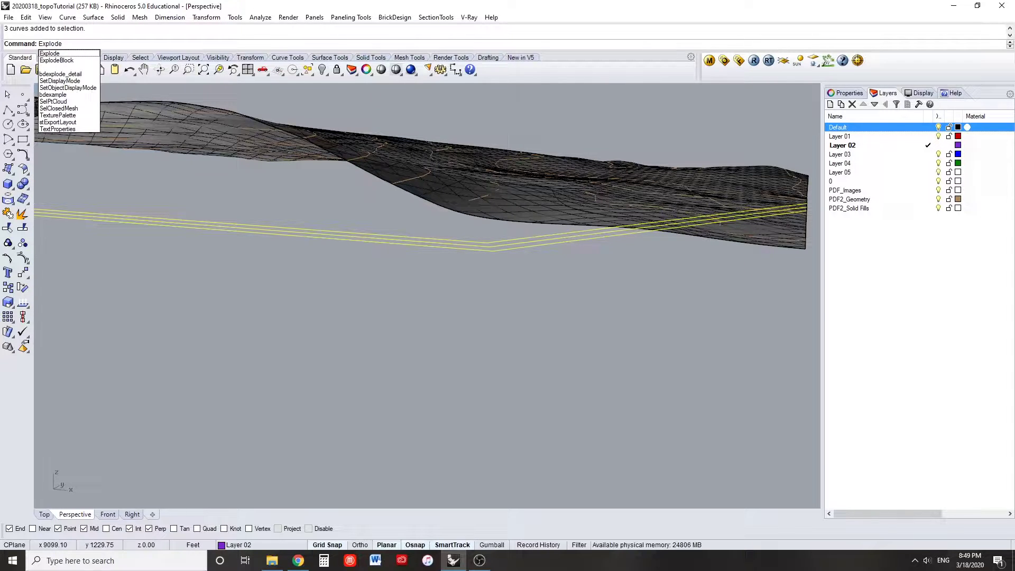
# Explode the three channel curves and inspect the resulting segments
pyautogui.press('Return')
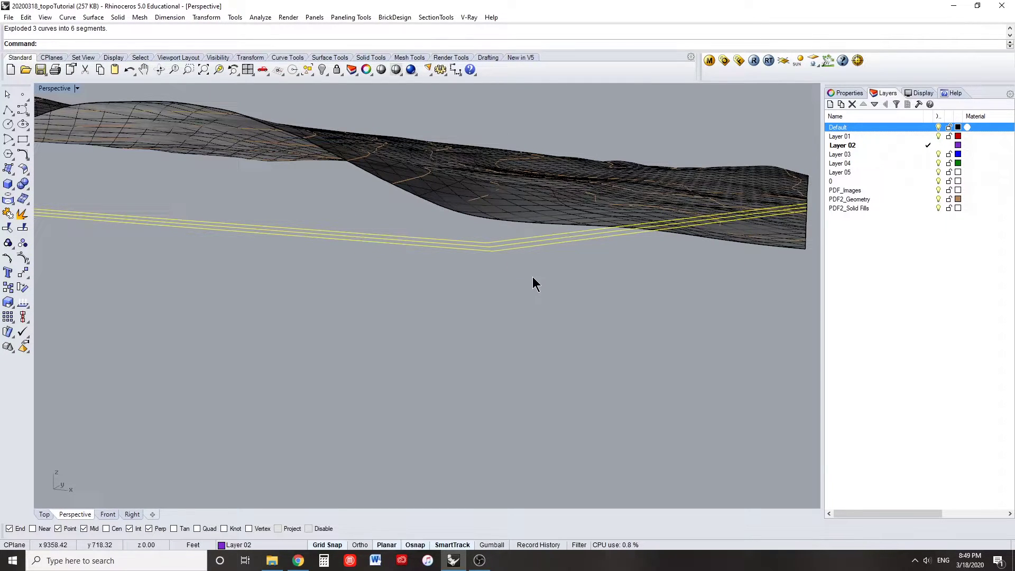
pyautogui.press('Escape')
pyautogui.click(509, 242)
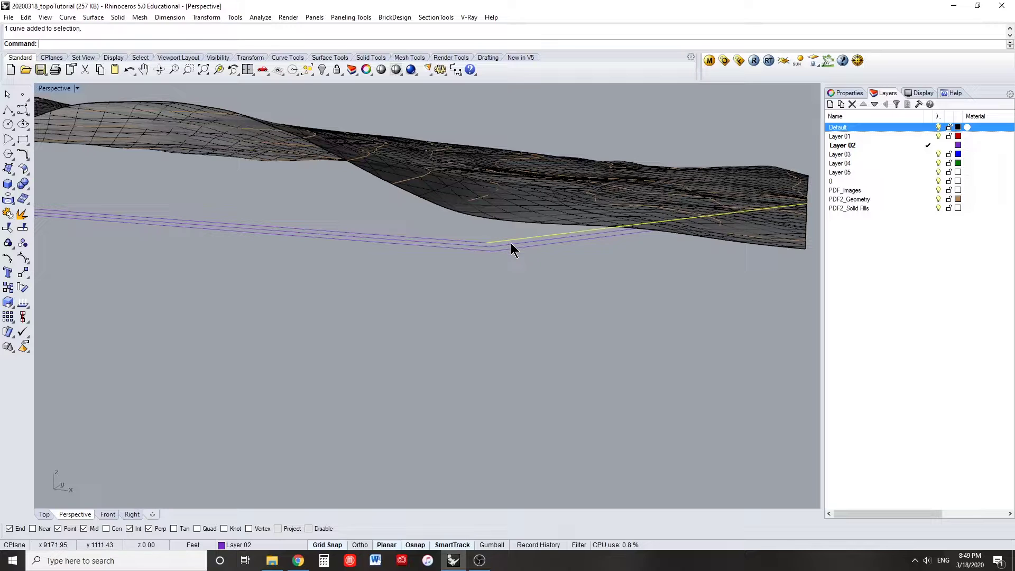
pyautogui.click(514, 250)
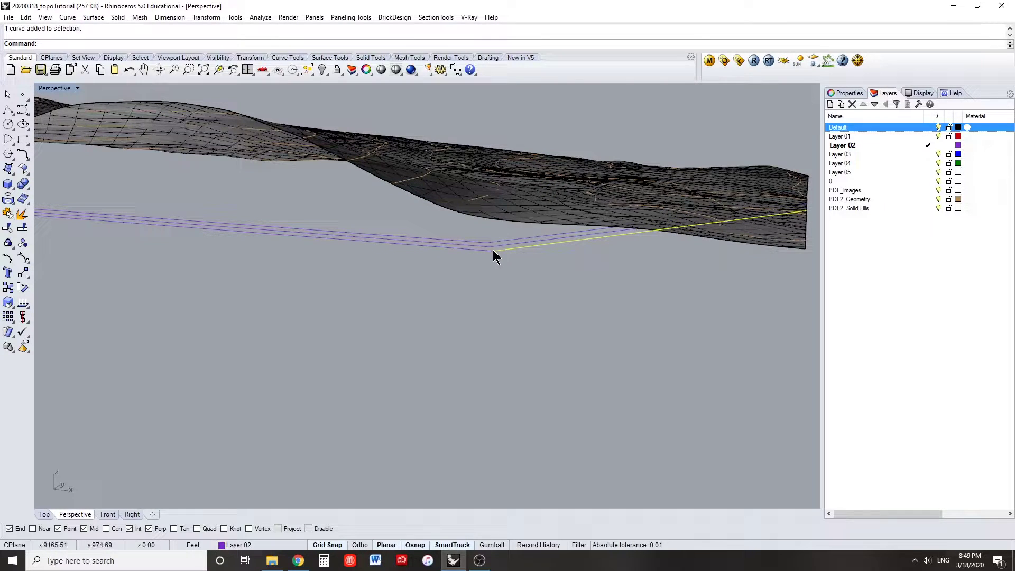
pyautogui.click(470, 249)
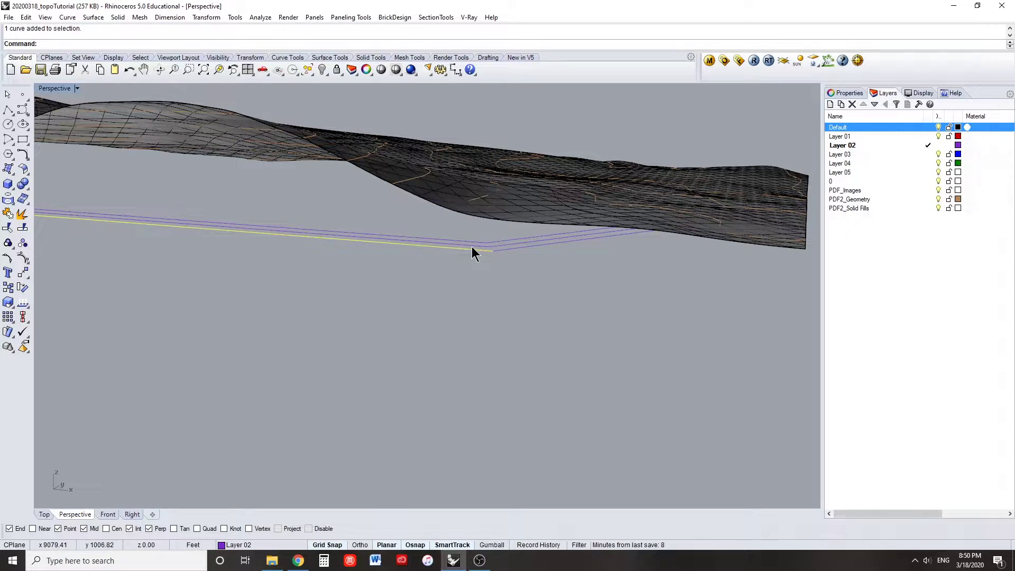
pyautogui.click(473, 244)
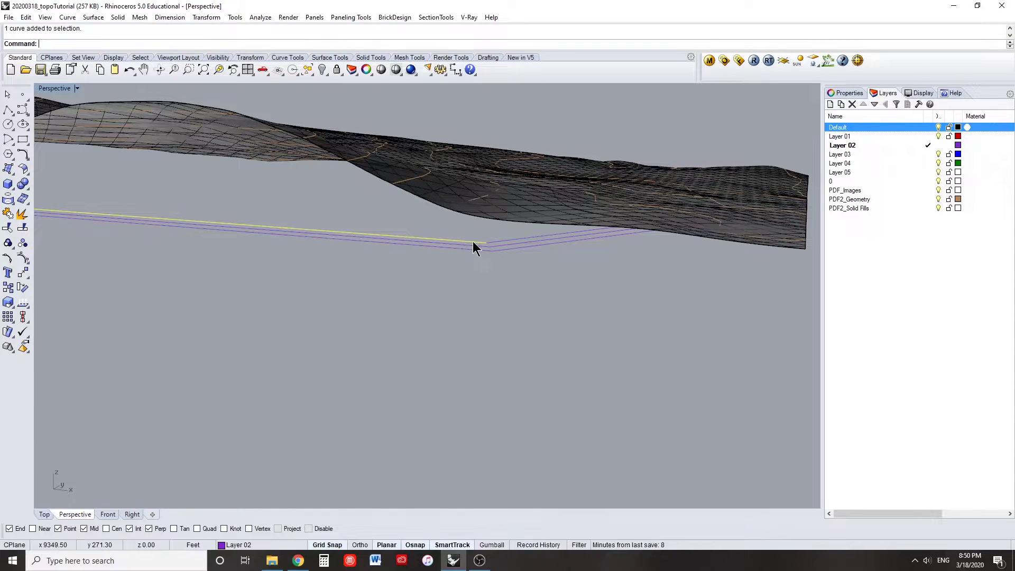
# Select the three right-hand segments and turn on their control points
pyautogui.click(529, 261)
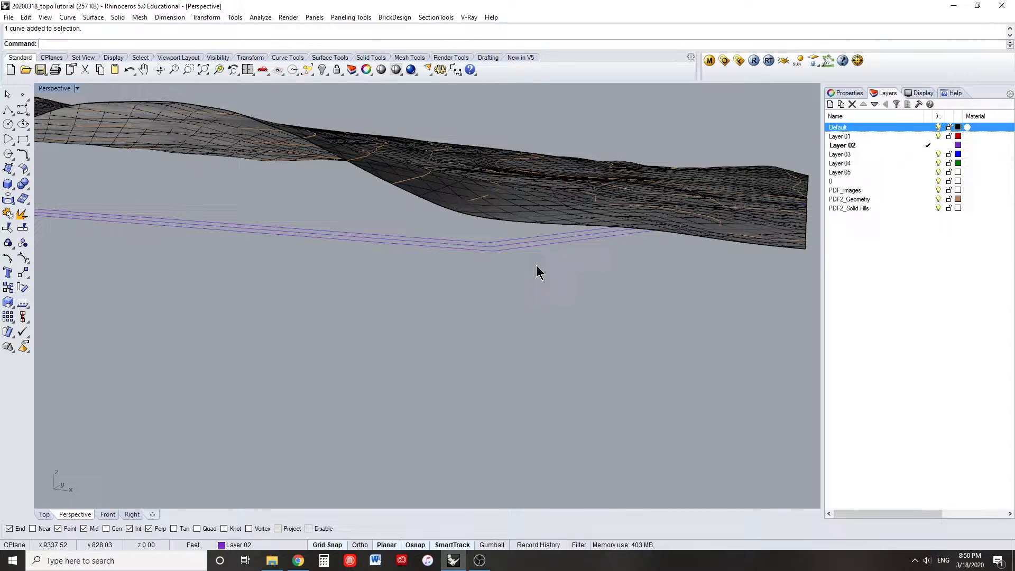
pyautogui.click(520, 235)
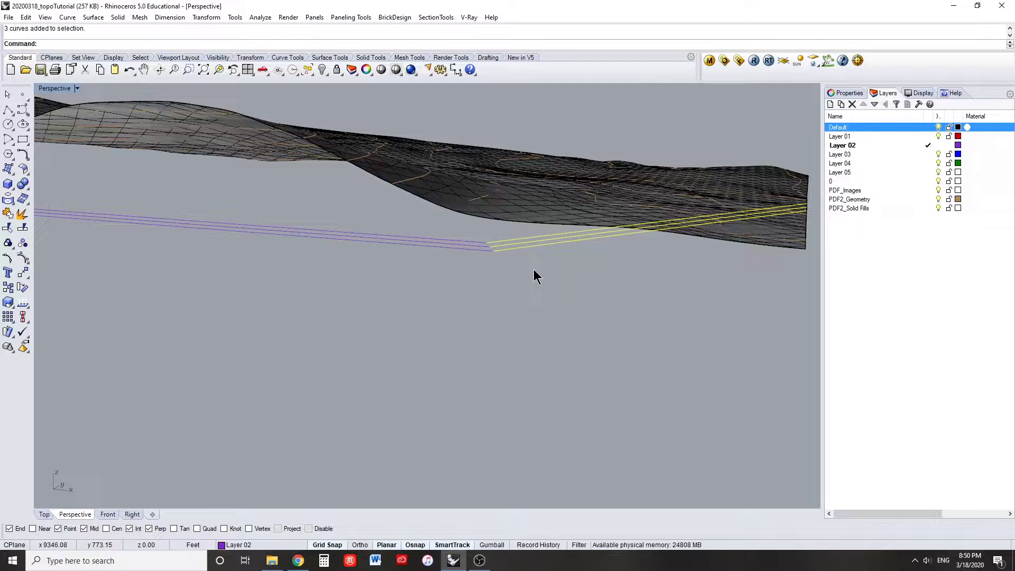
pyautogui.press('F10')
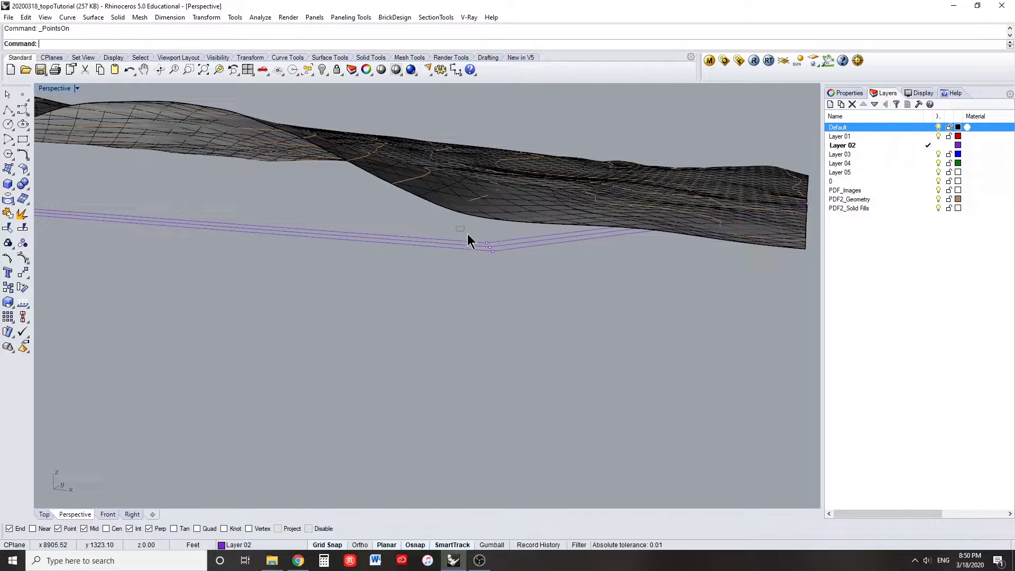
# Raise the three bend-end control points vertically onto the terrain surface, then select the left segments
pyautogui.moveTo(456, 226); pyautogui.dragTo(521, 274)
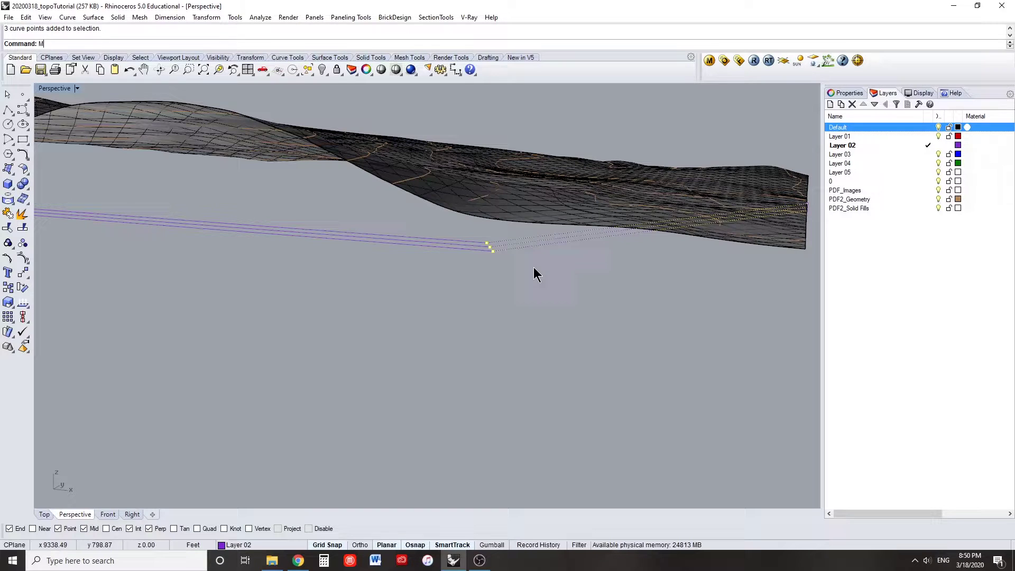
pyautogui.press('Return')
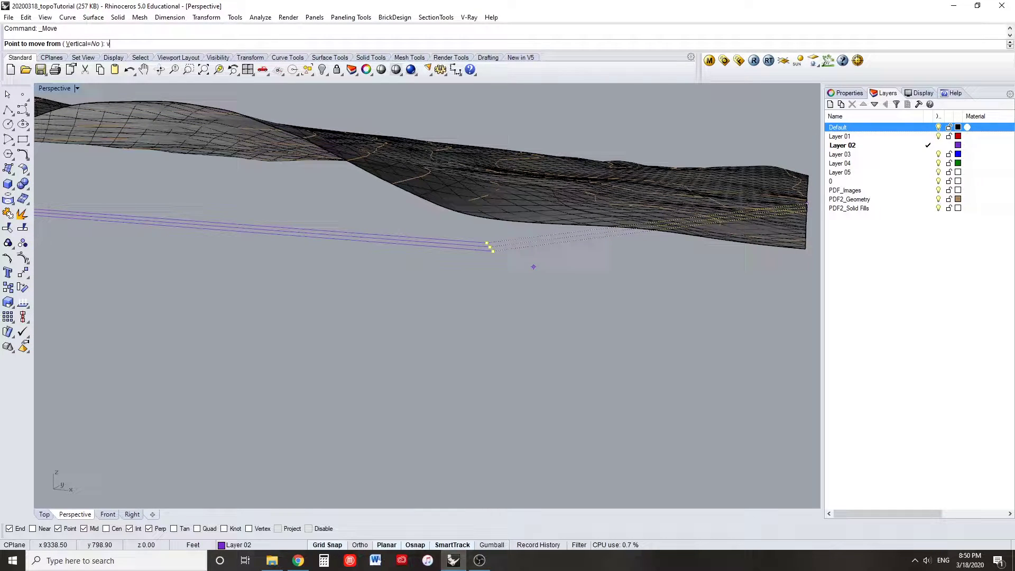
pyautogui.write('v')
pyautogui.press('Return')
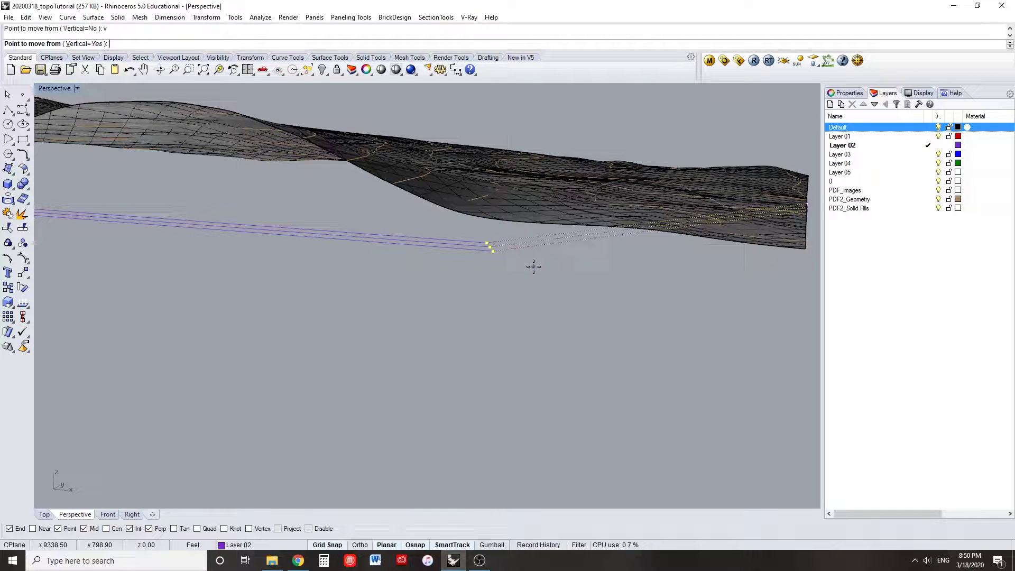
pyautogui.click(495, 256)
pyautogui.moveTo(495, 256); pyautogui.dragTo(519, 262, button='right')
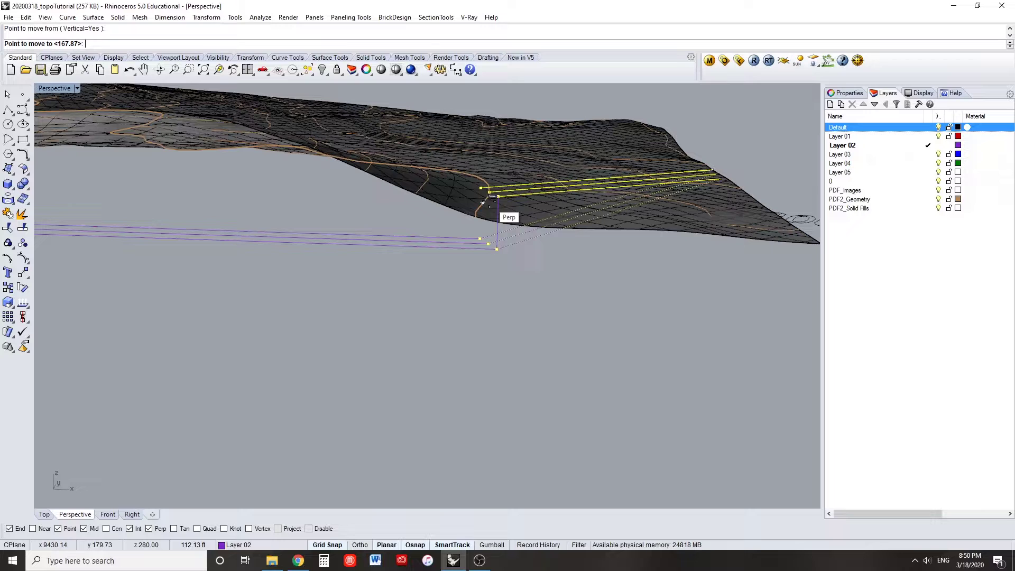
pyautogui.click(497, 212)
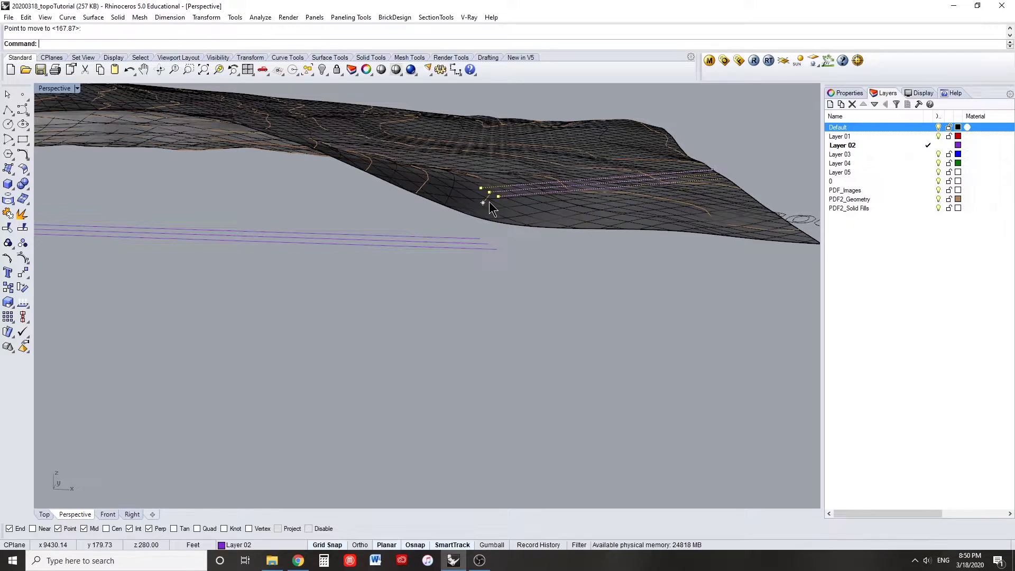
pyautogui.press('Escape')
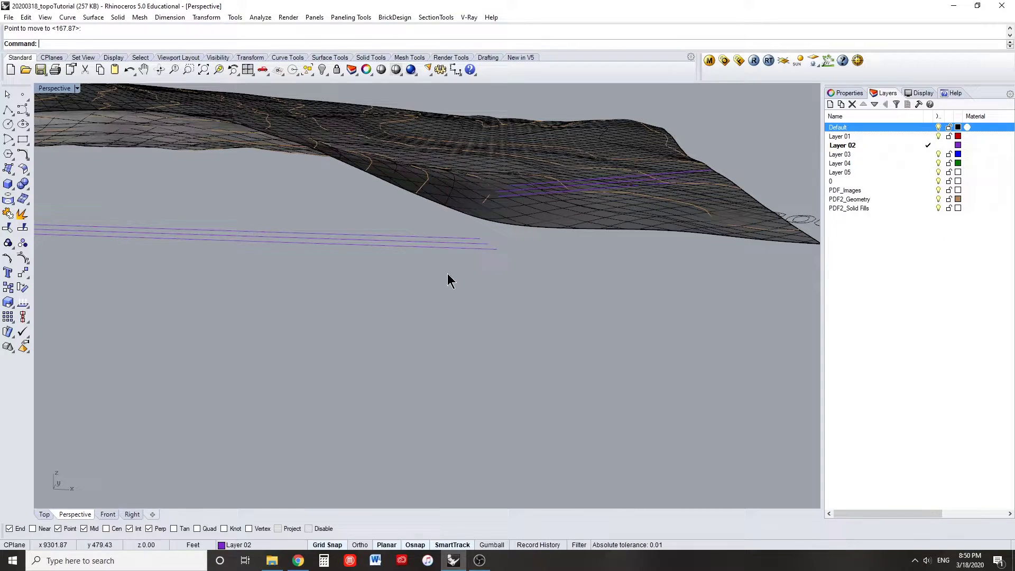
pyautogui.hotkey('ctrl', 'shift', 'l')
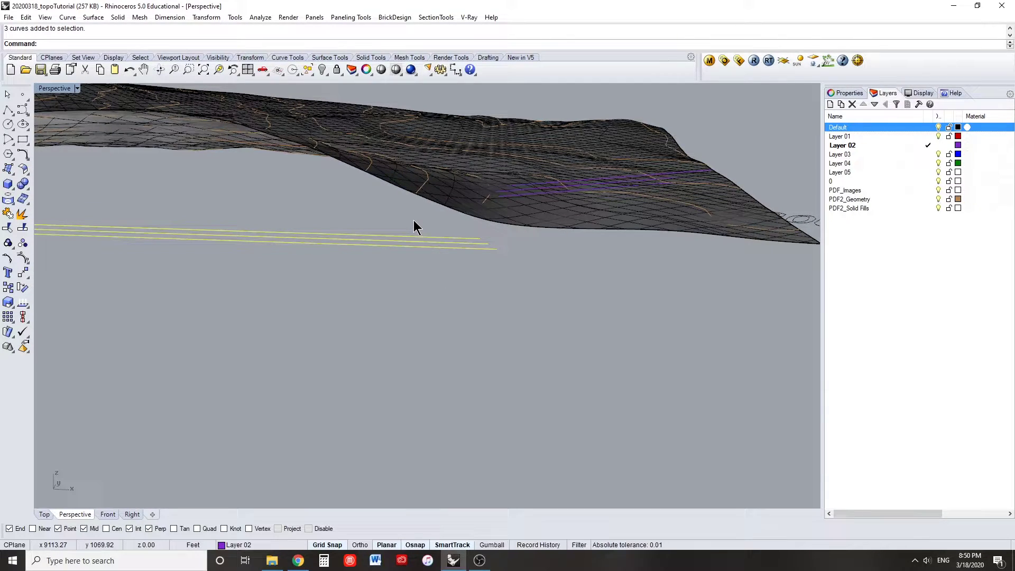
# Move the three left-hand segments vertically up to meet the raised segment ends at the bend
pyautogui.write('m')
pyautogui.press('Return')
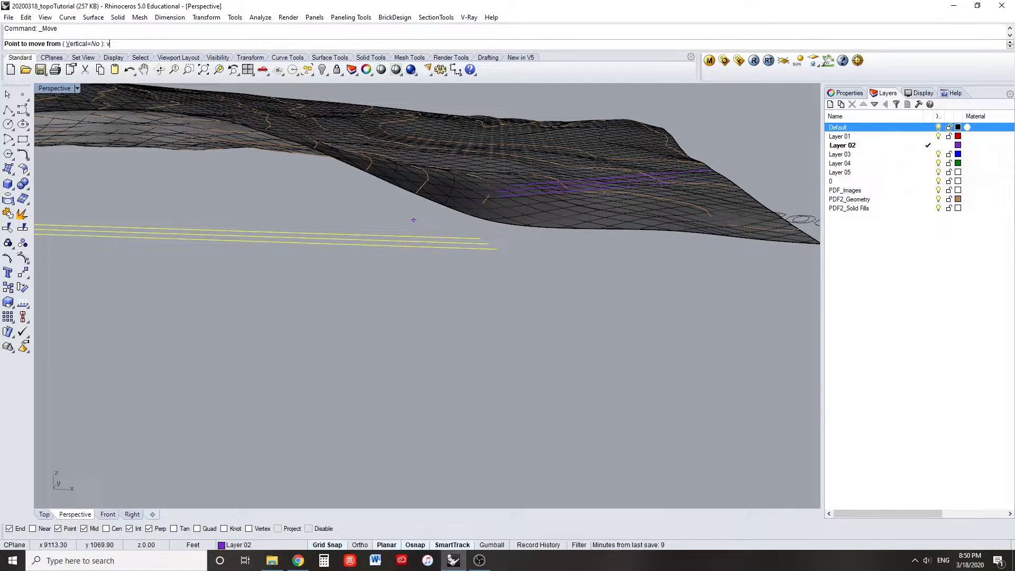
pyautogui.press('Return')
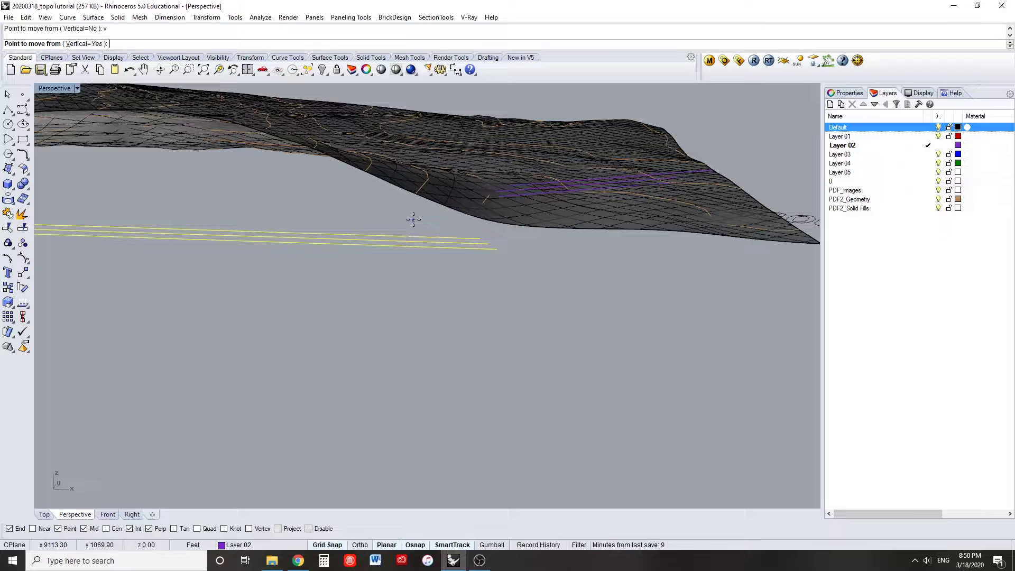
pyautogui.click(497, 250)
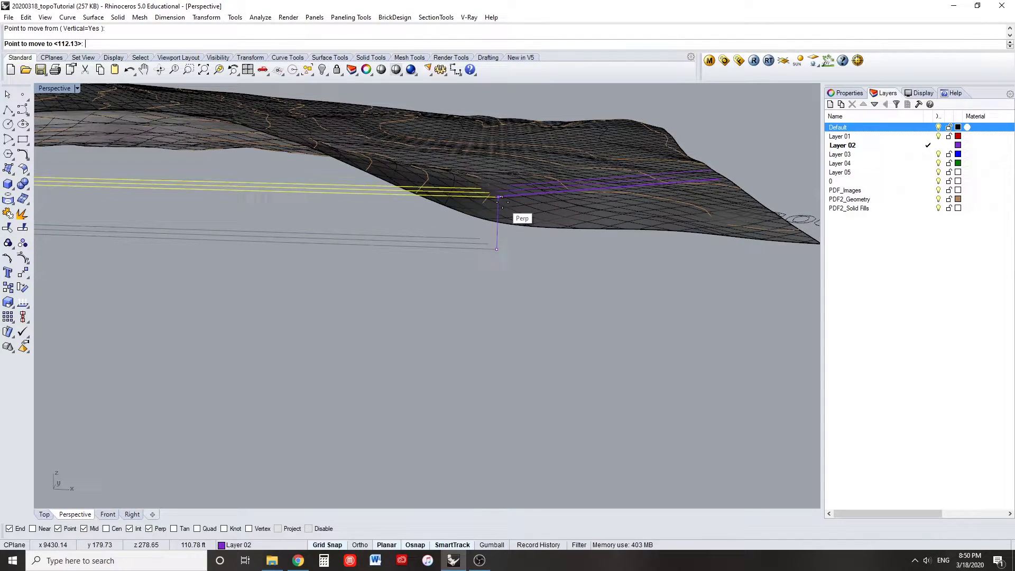
pyautogui.scroll(4, 498, 196)
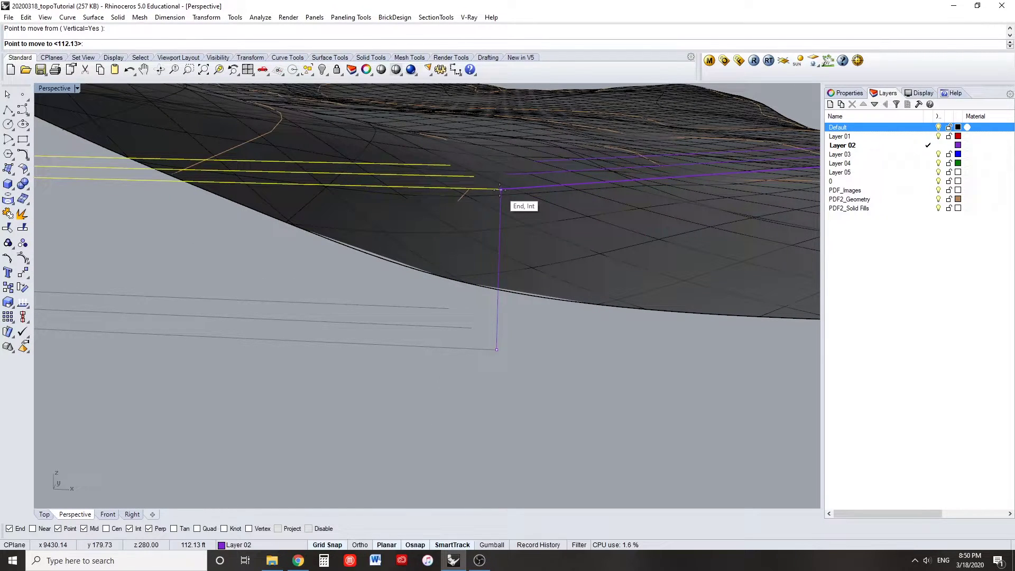
pyautogui.click(500, 189)
pyautogui.scroll(-5, 411, 286)
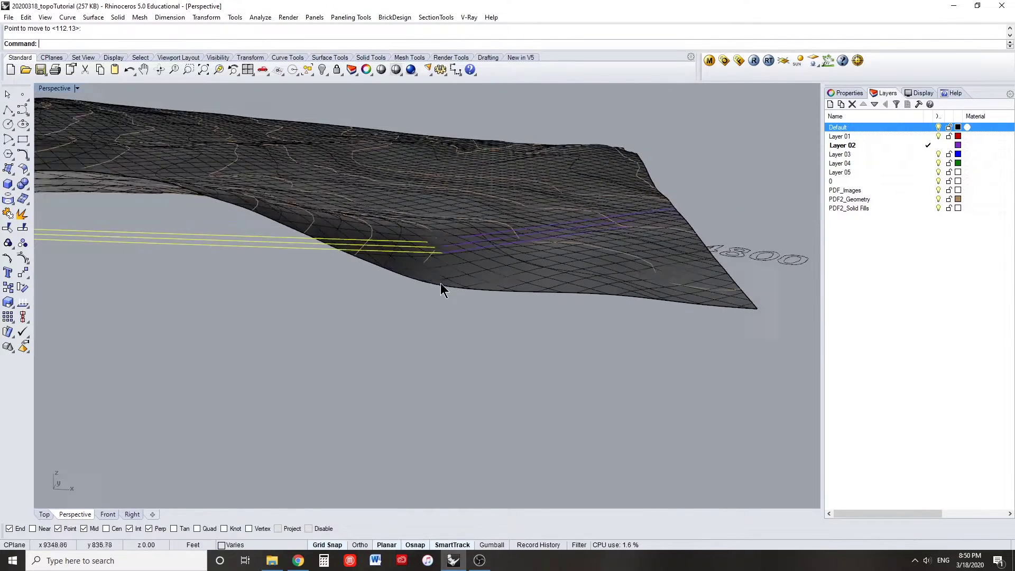
pyautogui.moveTo(479, 301); pyautogui.dragTo(441, 306, button='right')
# Move the three channel curves' far-end control points vertically up onto the terrain's edge
pyautogui.press('F10')
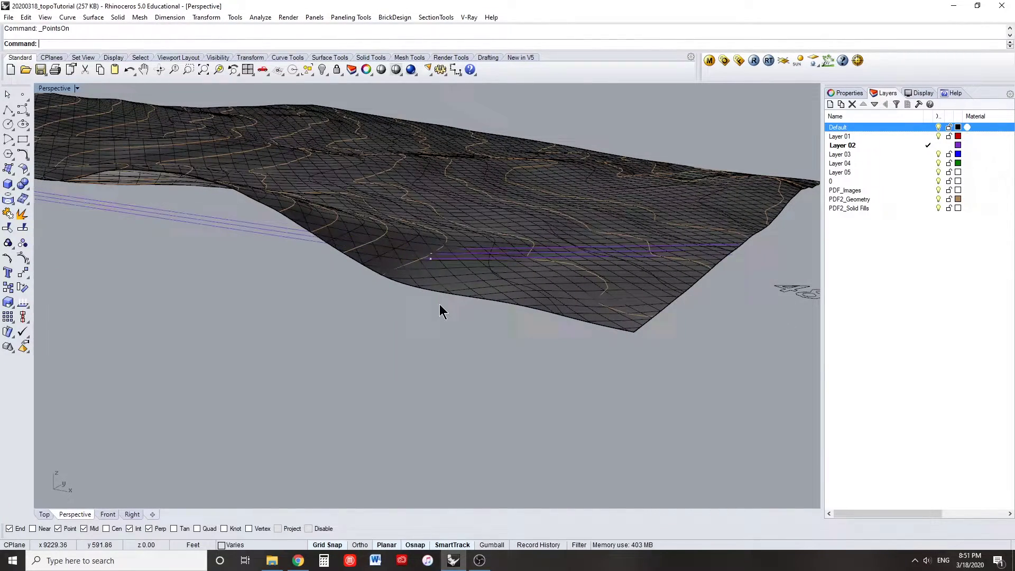
pyautogui.keyDown('shift'); pyautogui.moveTo(221, 277); pyautogui.dragTo(550, 353, button='right'); pyautogui.keyUp('shift')
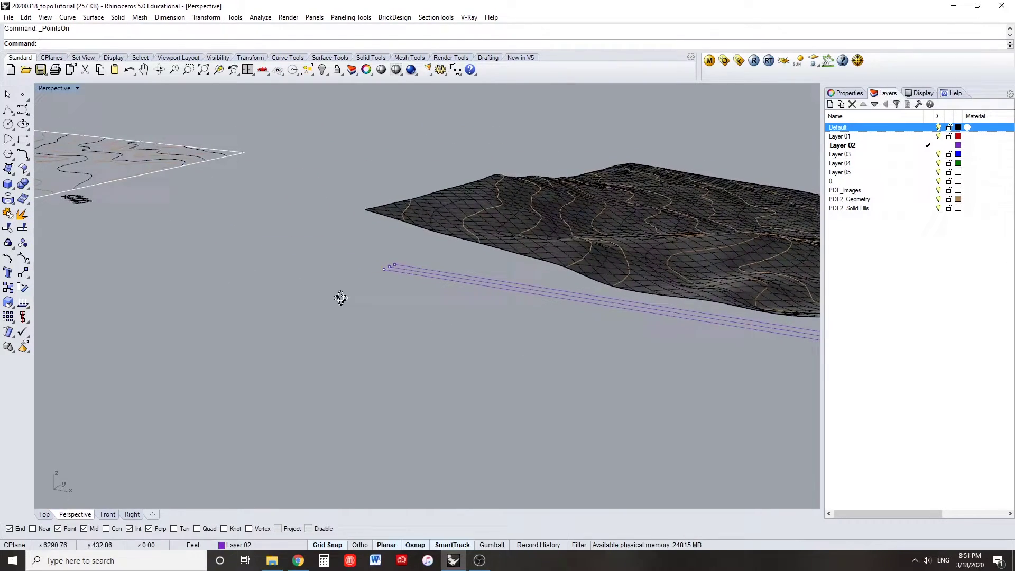
pyautogui.moveTo(340, 295); pyautogui.dragTo(378, 306, button='right')
pyautogui.moveTo(243, 221); pyautogui.dragTo(302, 288)
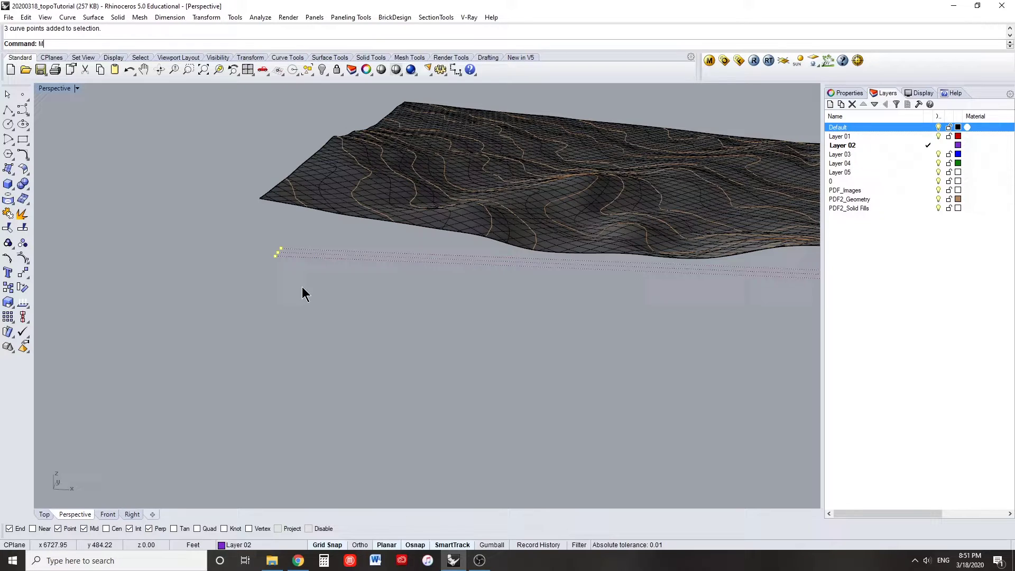
pyautogui.press('Return')
pyautogui.write('v')
pyautogui.press('Return')
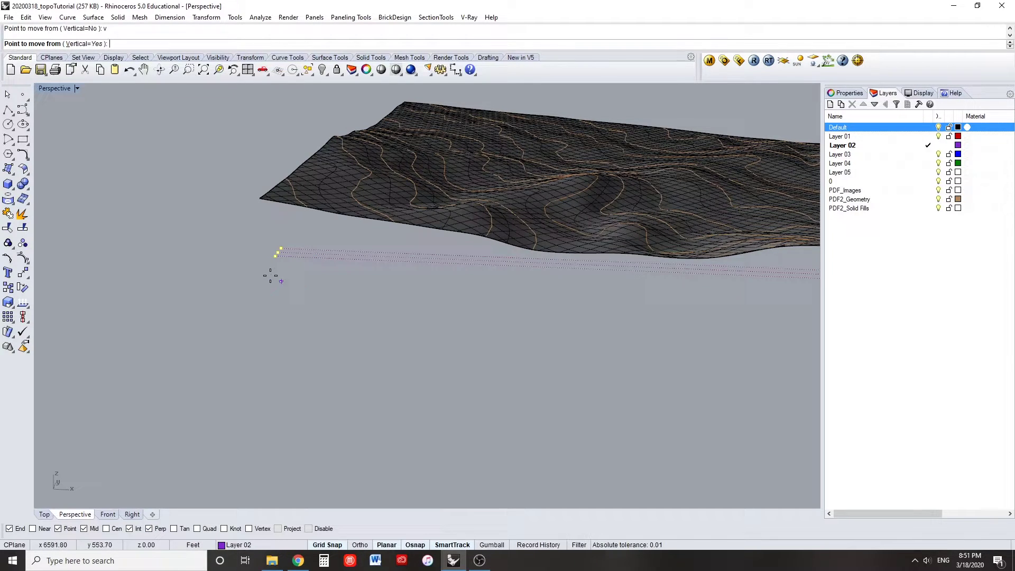
pyautogui.click(269, 258)
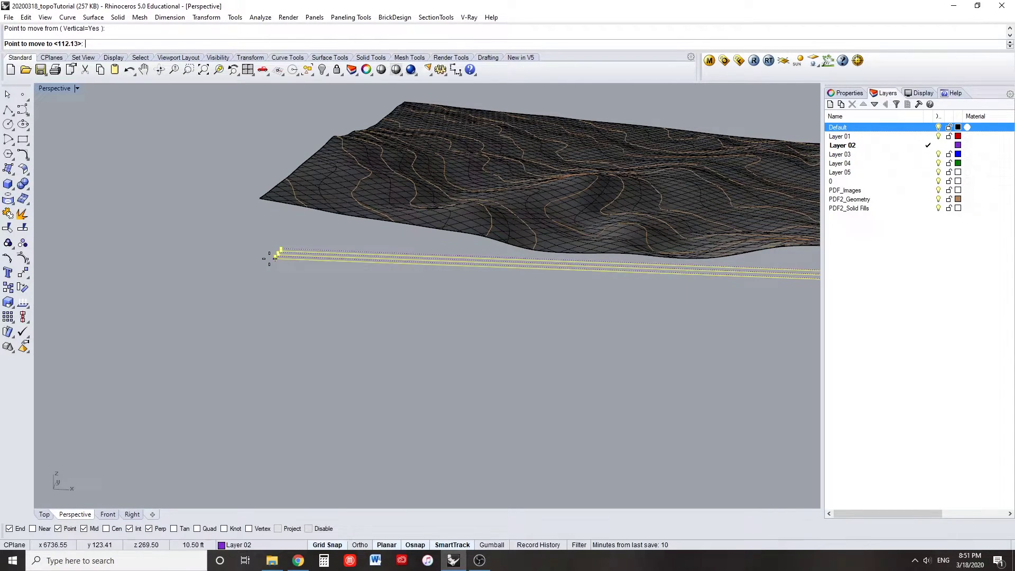
pyautogui.moveTo(272, 253); pyautogui.dragTo(279, 333, button='right')
pyautogui.moveTo(272, 210); pyautogui.dragTo(375, 295, button='right')
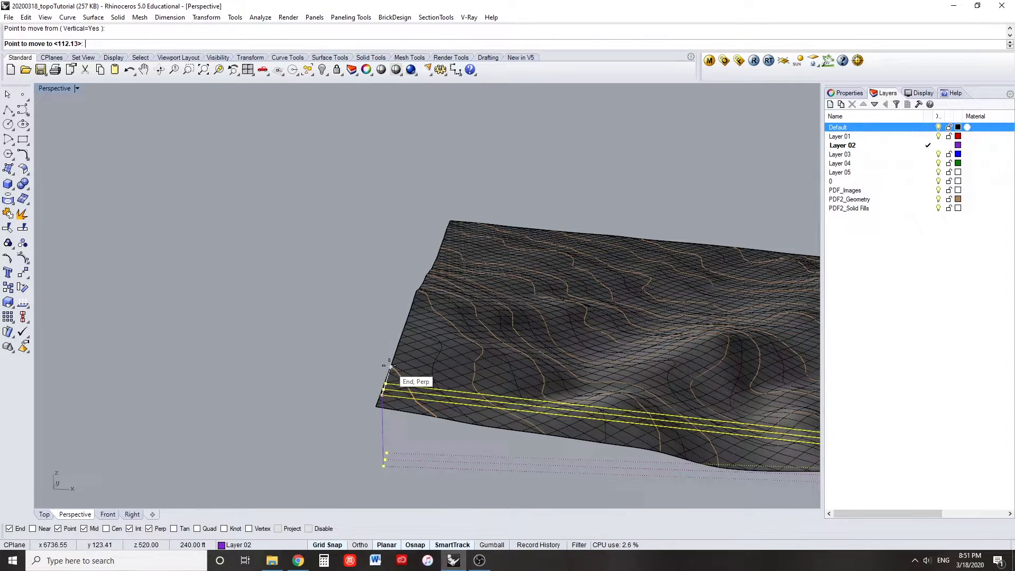
pyautogui.click(389, 365)
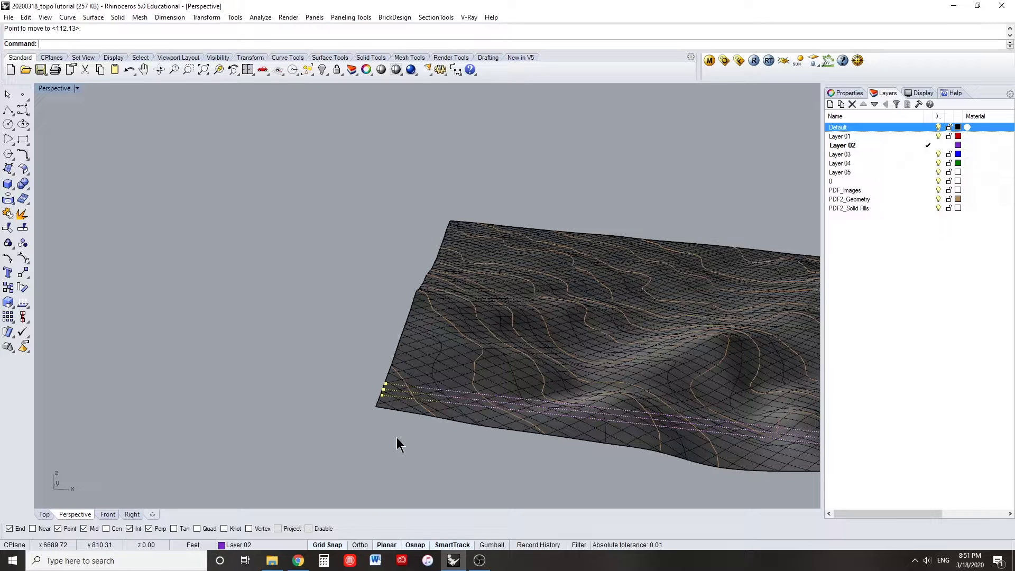
# Clear the selection and select the terrain surface
pyautogui.press('Escape')
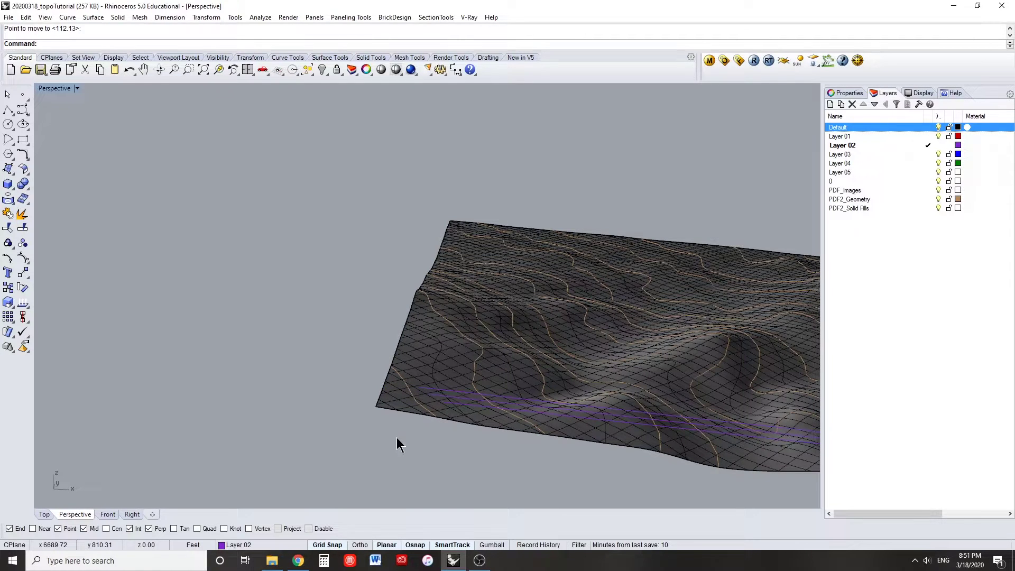
pyautogui.moveTo(591, 479); pyautogui.dragTo(446, 450, button='right')
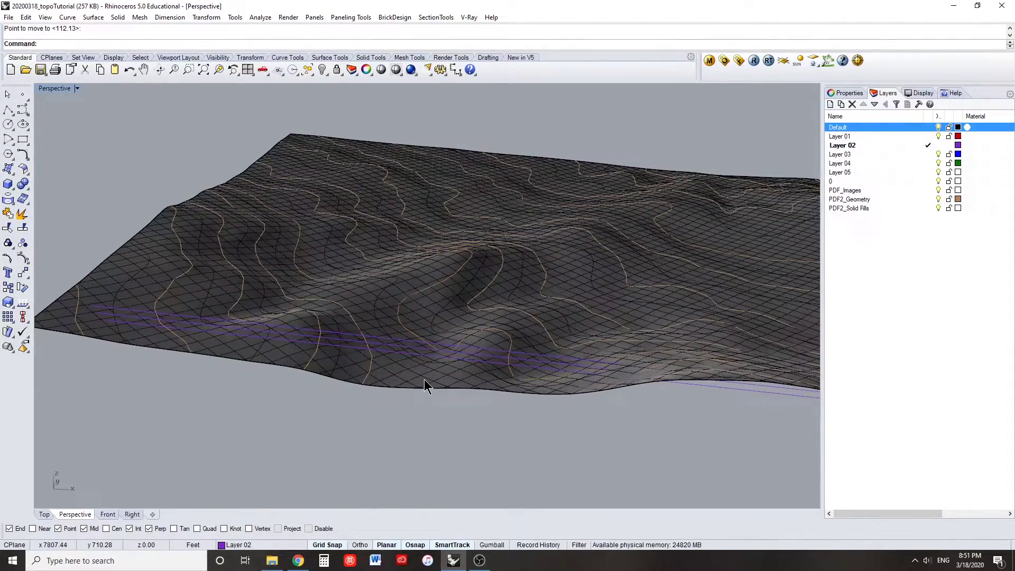
pyautogui.click(424, 379)
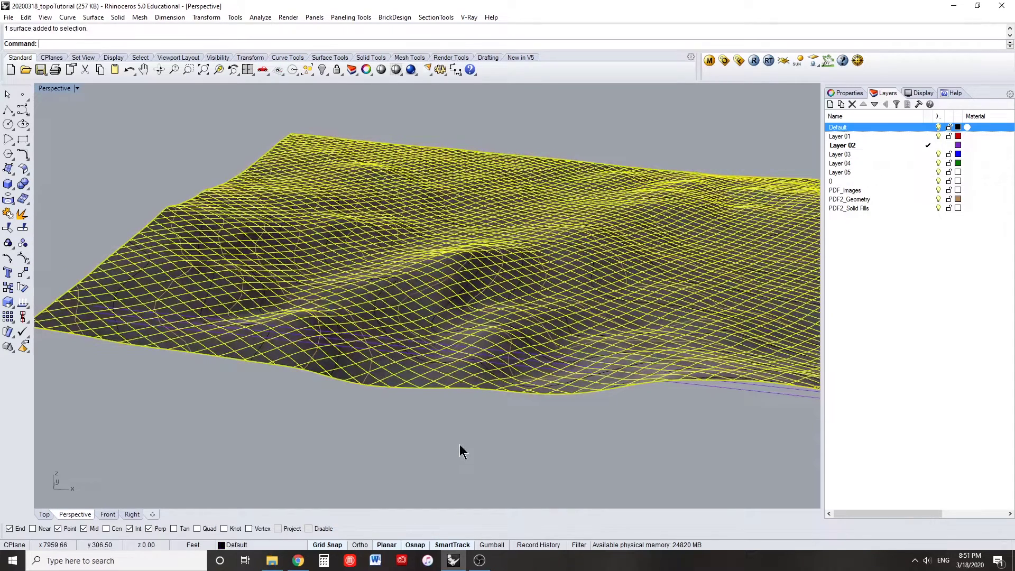
# Hide the selected terrain so only the contours and purple channel curves show
pyautogui.write('Hide')
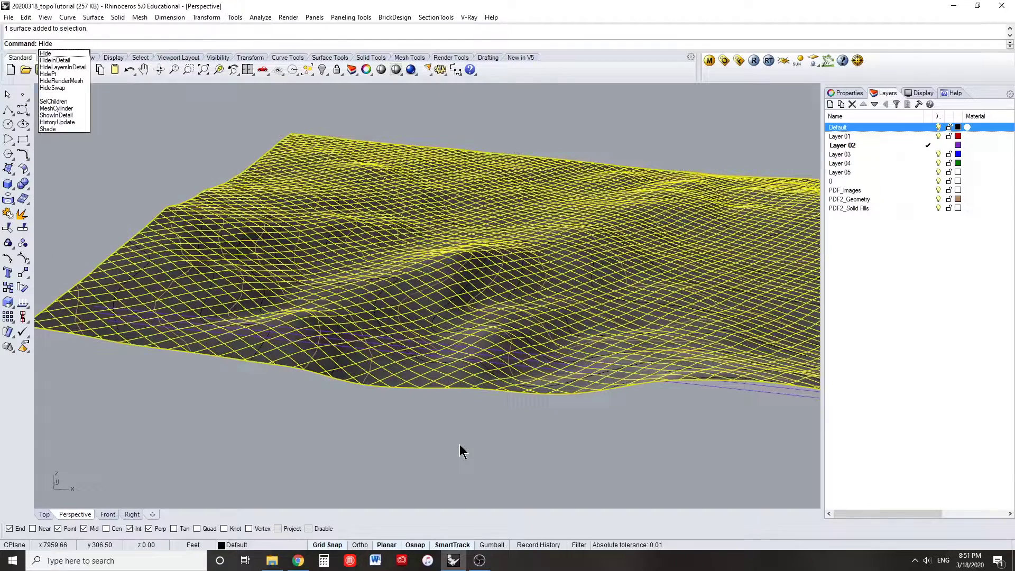
pyautogui.press('Return')
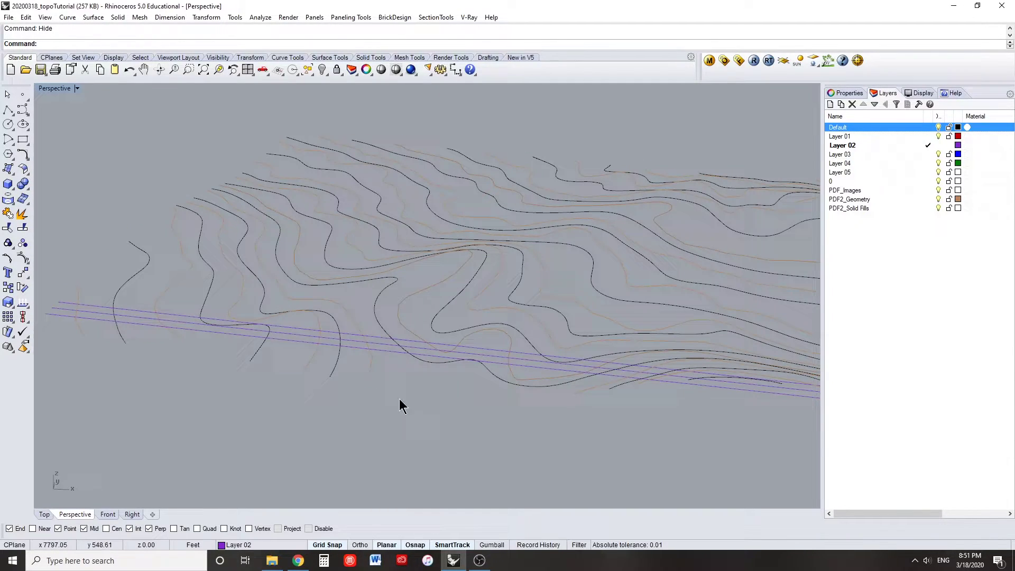
pyautogui.keyDown('shift'); pyautogui.moveTo(227, 385); pyautogui.dragTo(496, 374, button='right'); pyautogui.keyUp('shift')
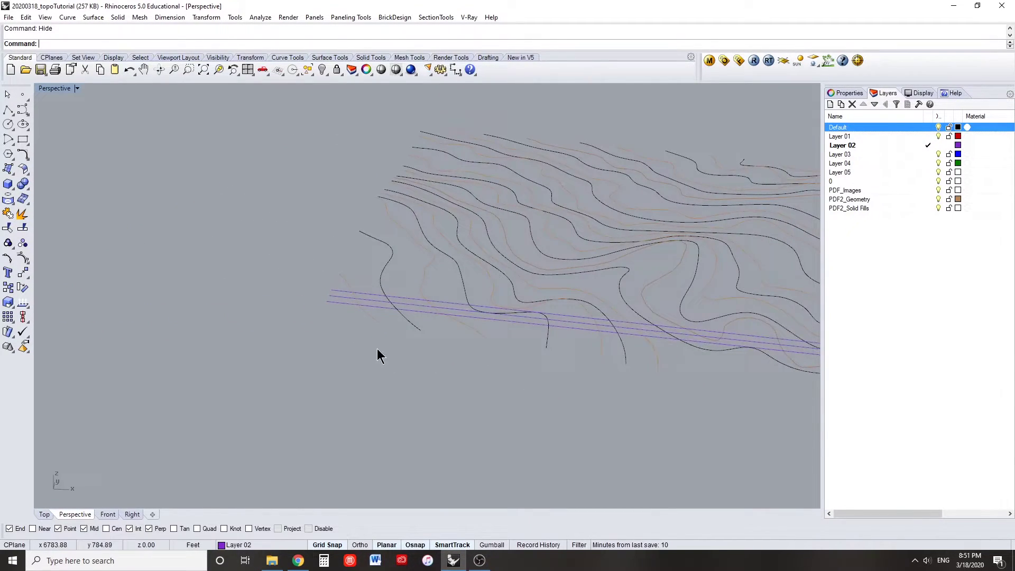
pyautogui.moveTo(379, 356); pyautogui.dragTo(451, 345, button='right')
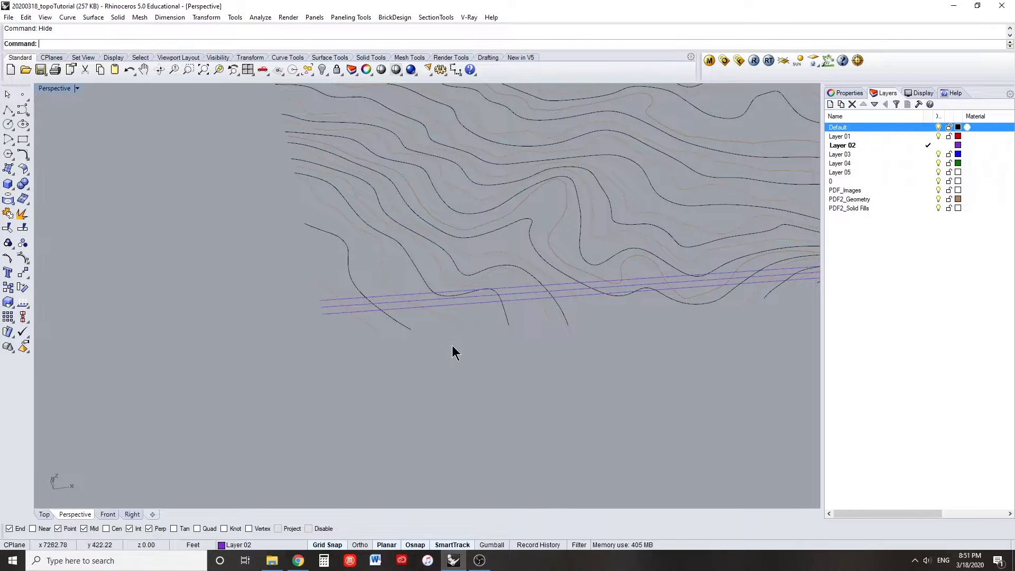
# At the channel corner near the 4800 label, select the L-shaped inner channel curves
pyautogui.click(483, 304)
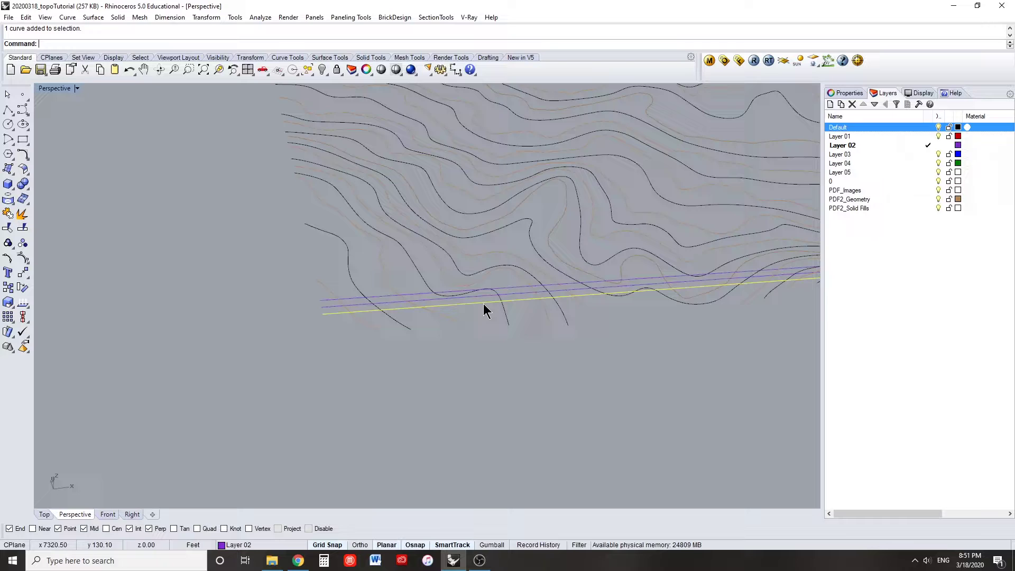
pyautogui.moveTo(483, 304)
pyautogui.mouseDown(button='right')
pyautogui.moveTo(543, 310)
pyautogui.moveTo(472, 319)
pyautogui.mouseUp(button='right')
pyautogui.scroll(5, 585, 316)
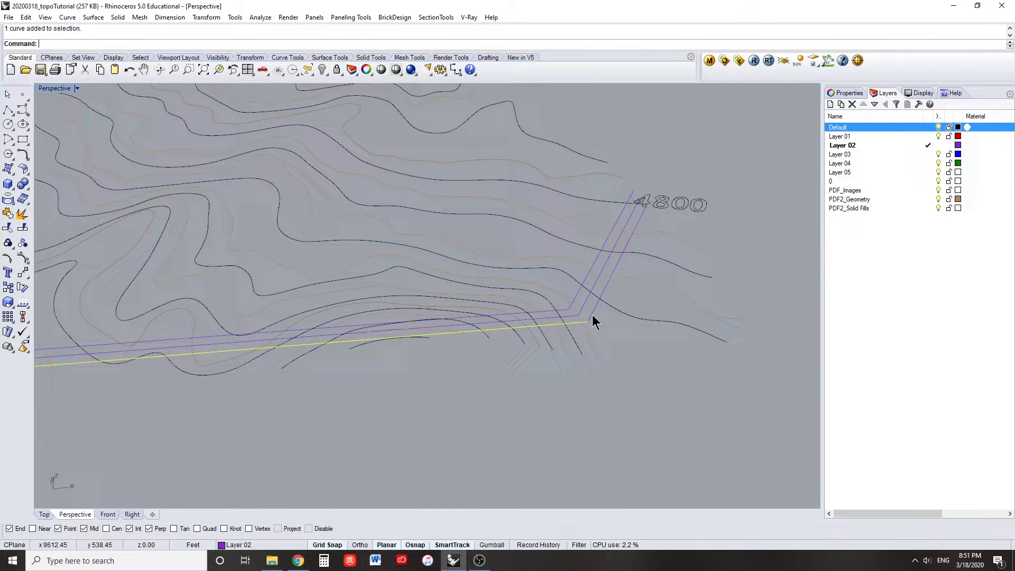
pyautogui.keyDown('shift'); pyautogui.click(592, 315); pyautogui.keyUp('shift')
pyautogui.click(576, 300)
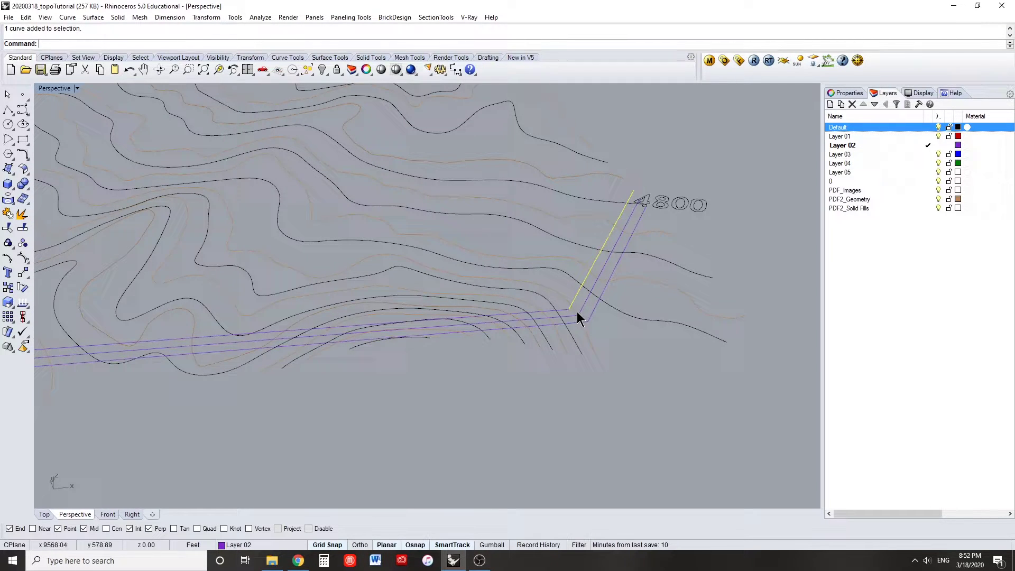
pyautogui.keyDown('shift'); pyautogui.click(563, 310); pyautogui.keyUp('shift')
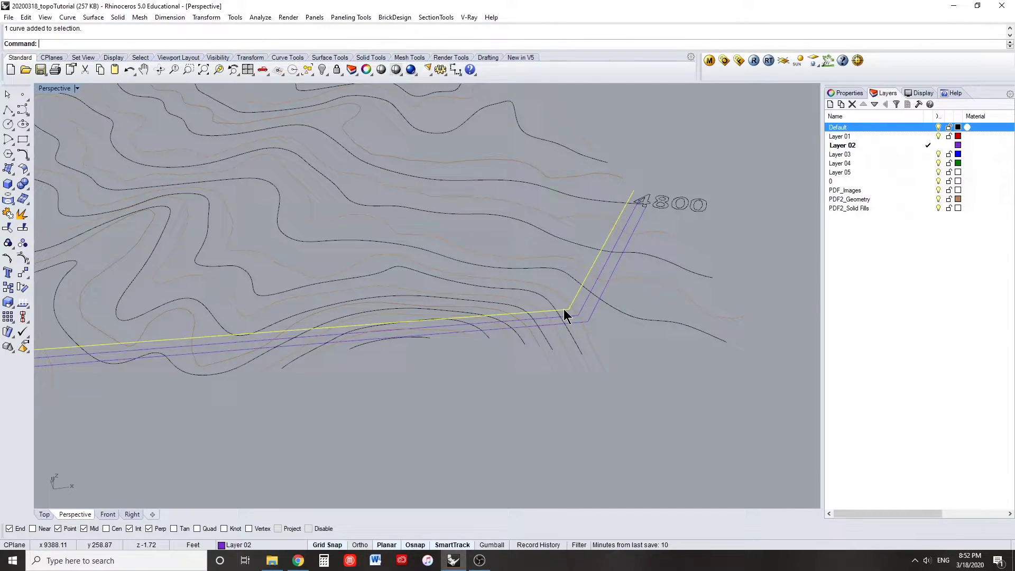
pyautogui.click(566, 316)
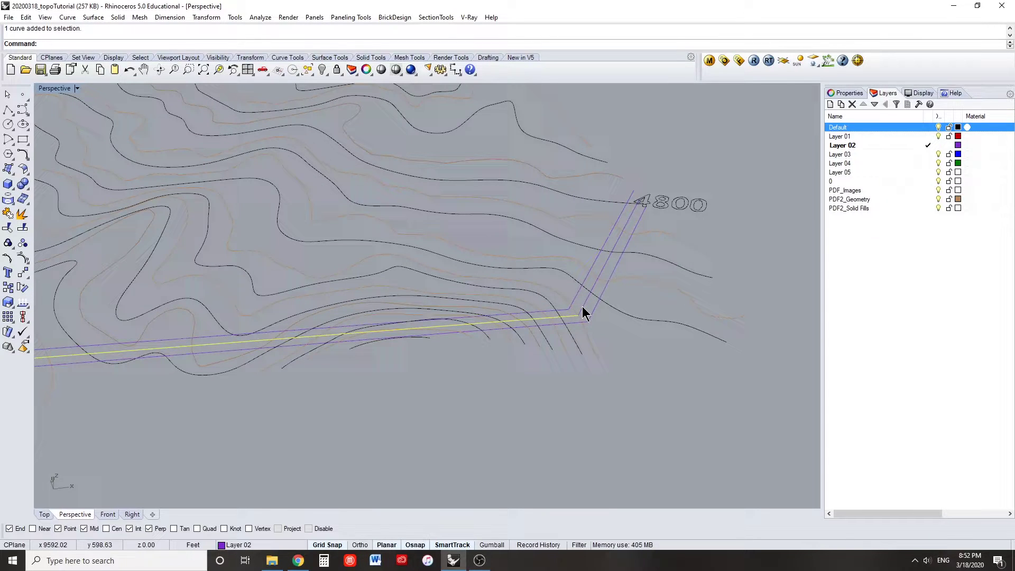
pyautogui.keyDown('shift'); pyautogui.click(582, 306); pyautogui.keyUp('shift')
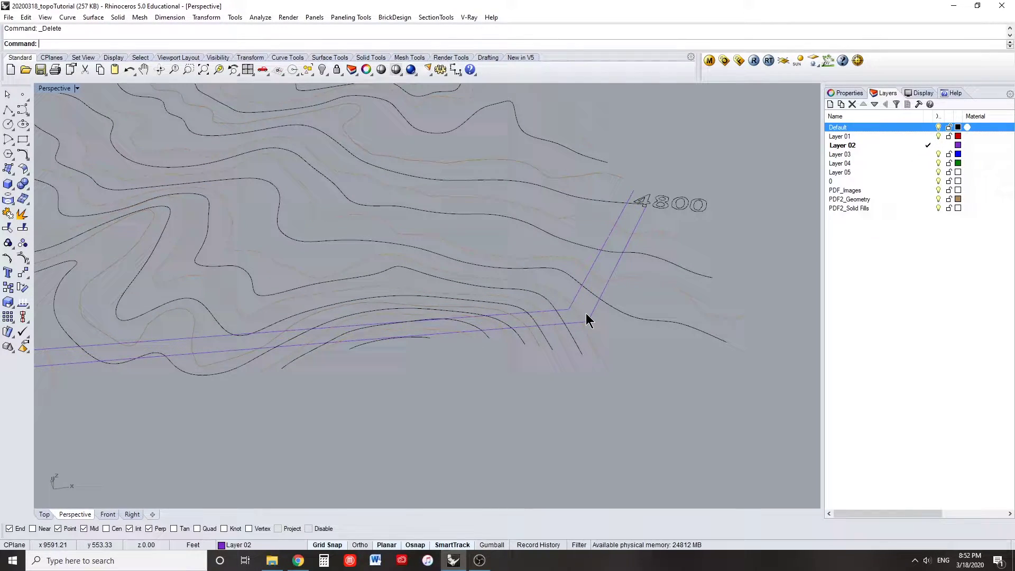
pyautogui.moveTo(586, 314); pyautogui.dragTo(605, 341, button='right')
pyautogui.keyDown('shift'); pyautogui.click(595, 330); pyautogui.keyUp('shift')
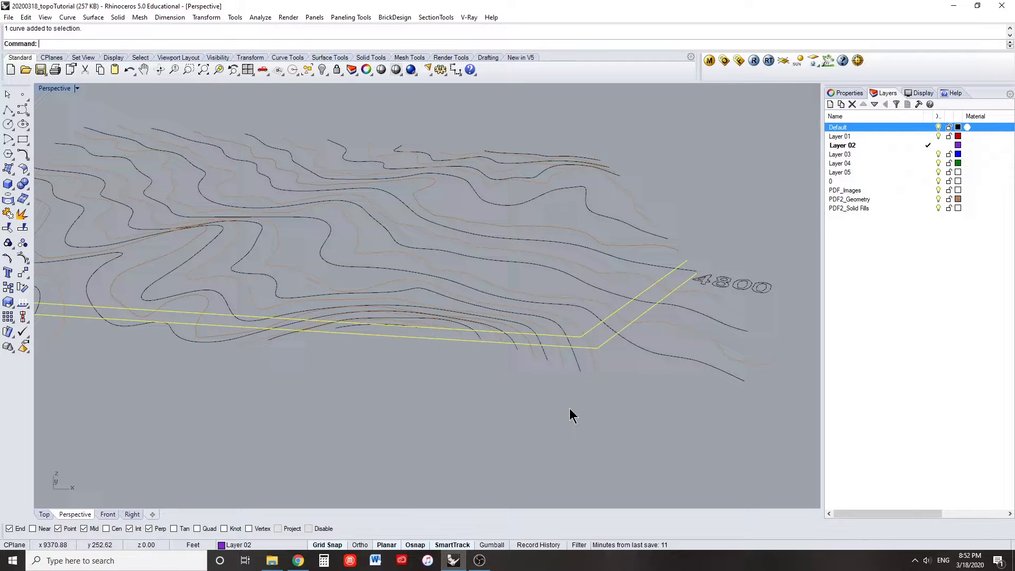
# Copy the selected channel curves vertically, placing copies 80 feet above and 80 feet below
pyautogui.write('Co')
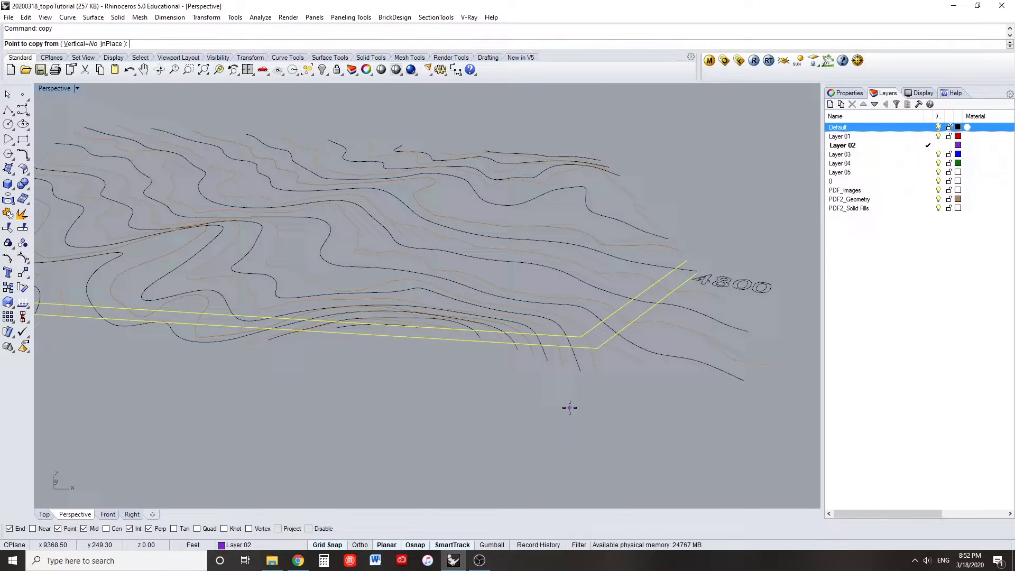
pyautogui.press('Return')
pyautogui.click(476, 377)
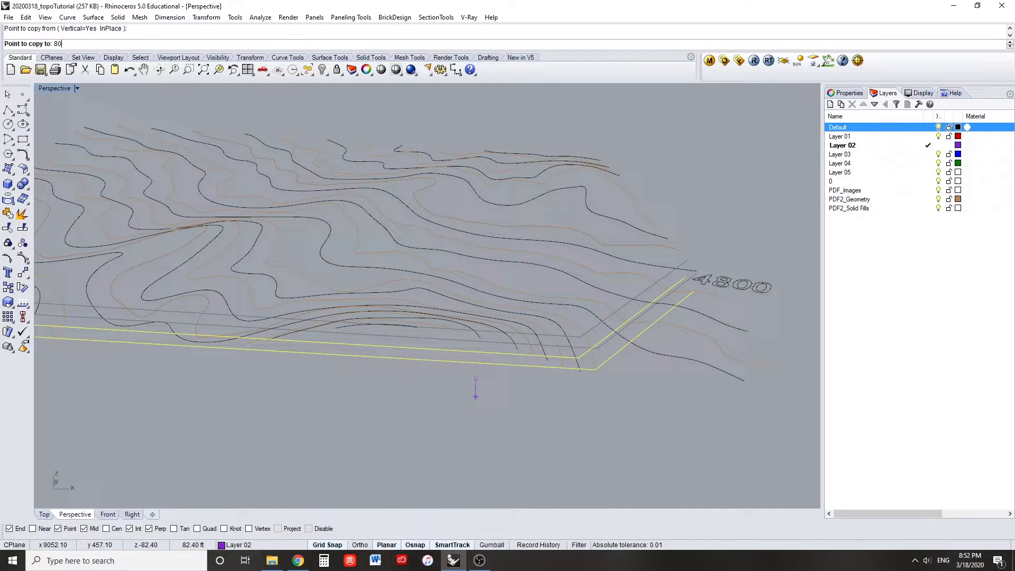
pyautogui.press('Return')
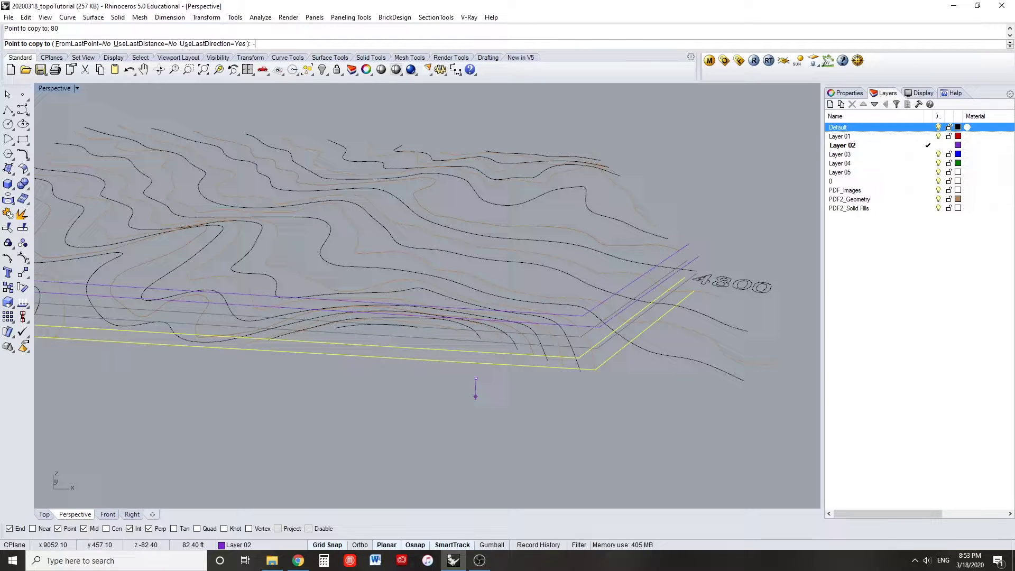
pyautogui.write('-80')
pyautogui.press('Return')
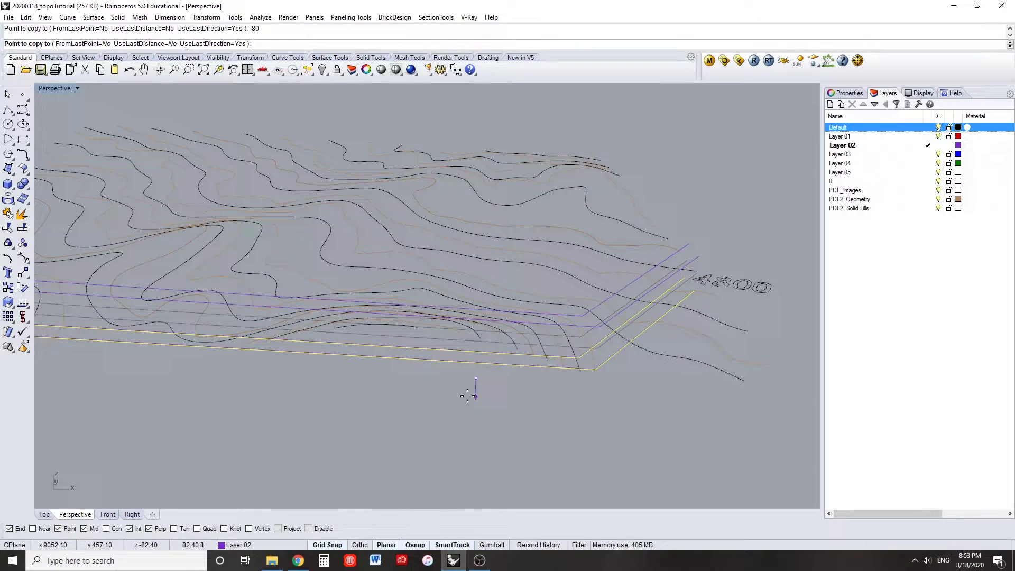
pyautogui.press('Return')
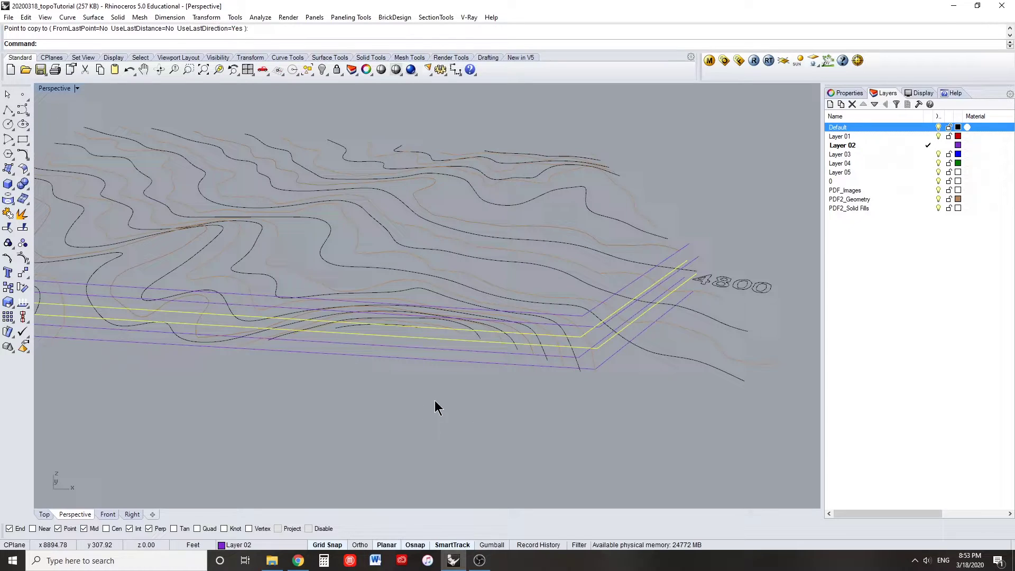
pyautogui.moveTo(436, 412)
pyautogui.mouseDown(button='right')
pyautogui.moveTo(471, 397)
pyautogui.moveTo(488, 373)
pyautogui.moveTo(343, 372)
pyautogui.moveTo(320, 367)
pyautogui.moveTo(315, 351)
pyautogui.moveTo(351, 392)
pyautogui.moveTo(443, 409)
pyautogui.mouseUp(button='right')
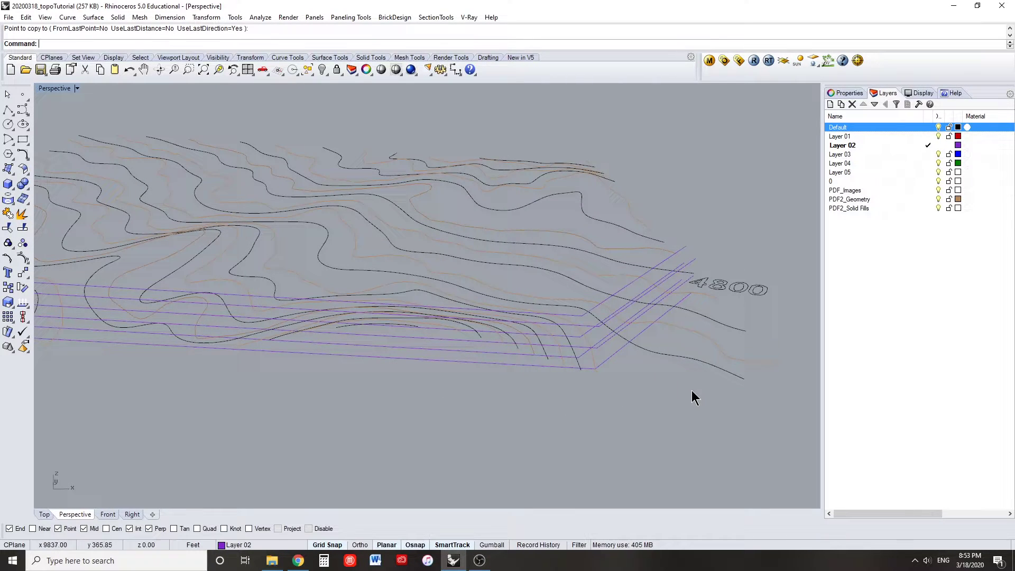
pyautogui.moveTo(691, 390); pyautogui.dragTo(581, 411, button='right')
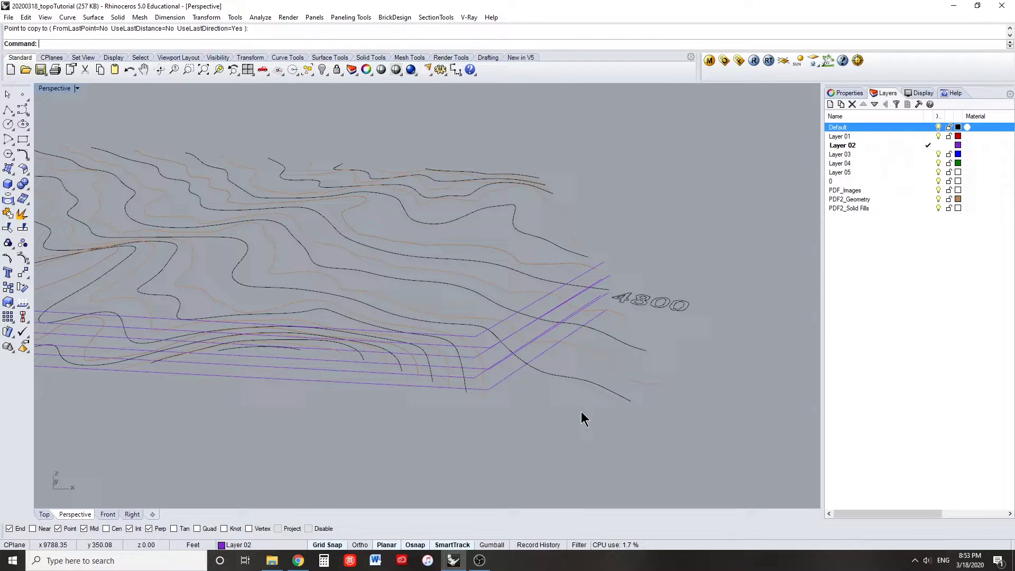
pyautogui.moveTo(569, 410); pyautogui.dragTo(489, 420, button='right')
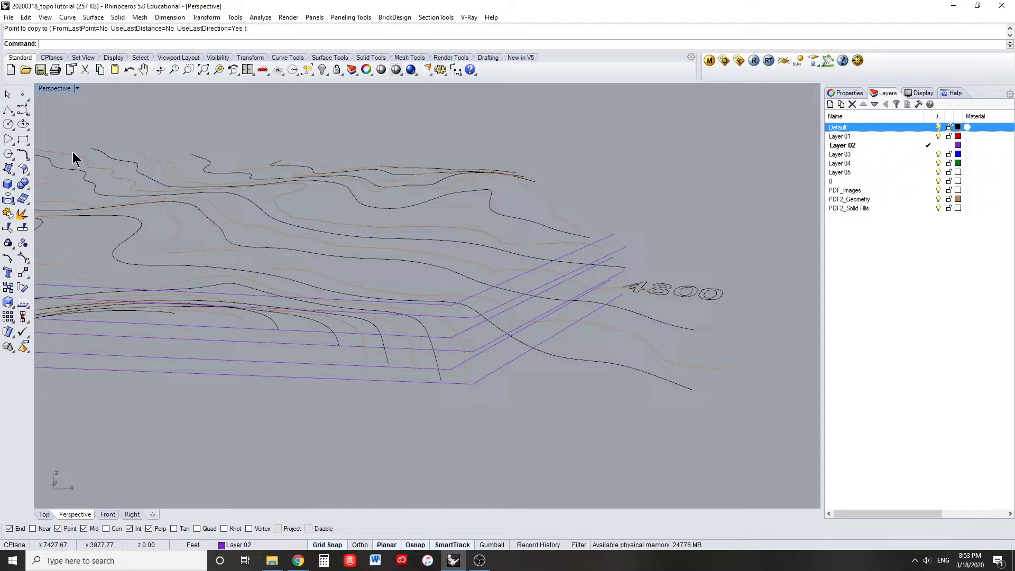
# Build the first vertical channel wall as a surface from four curve-end corner points
pyautogui.click(15, 174)
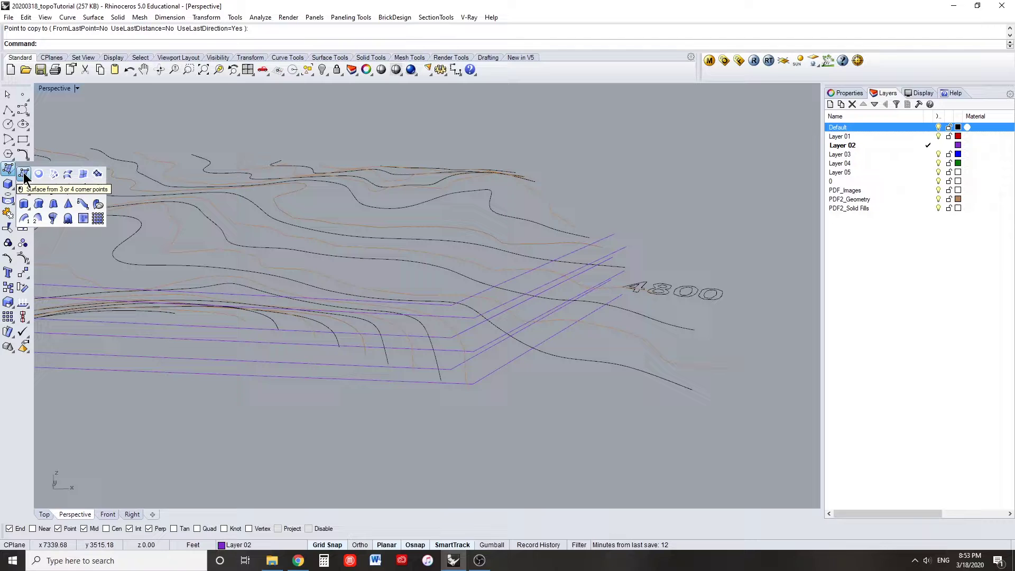
pyautogui.click(24, 173)
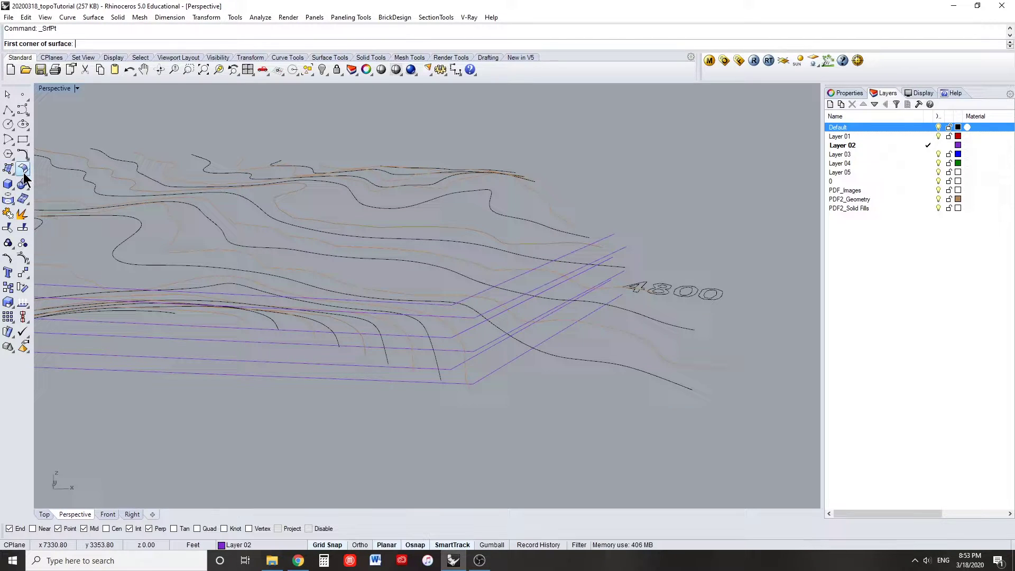
pyautogui.click(473, 317)
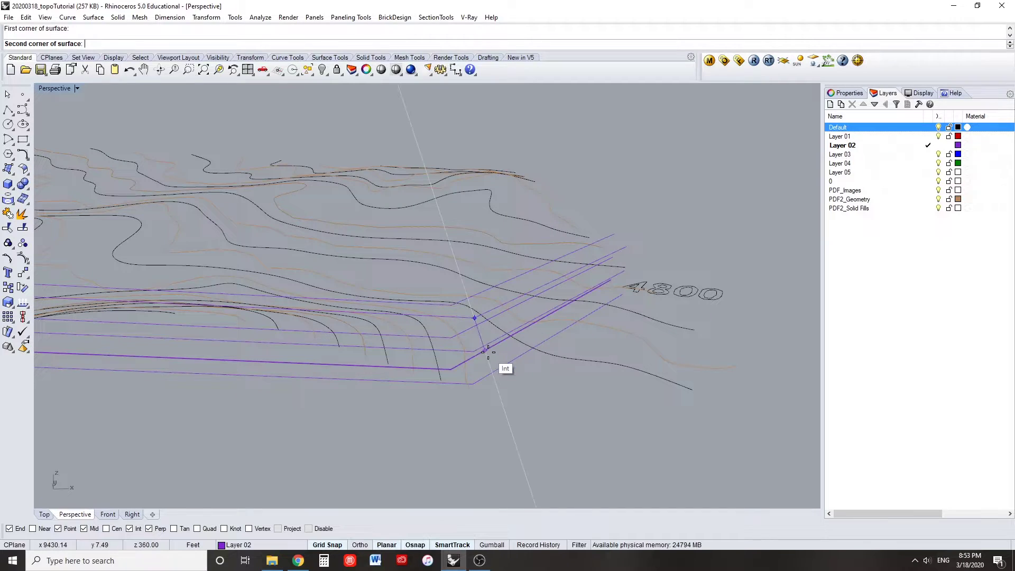
pyautogui.click(475, 383)
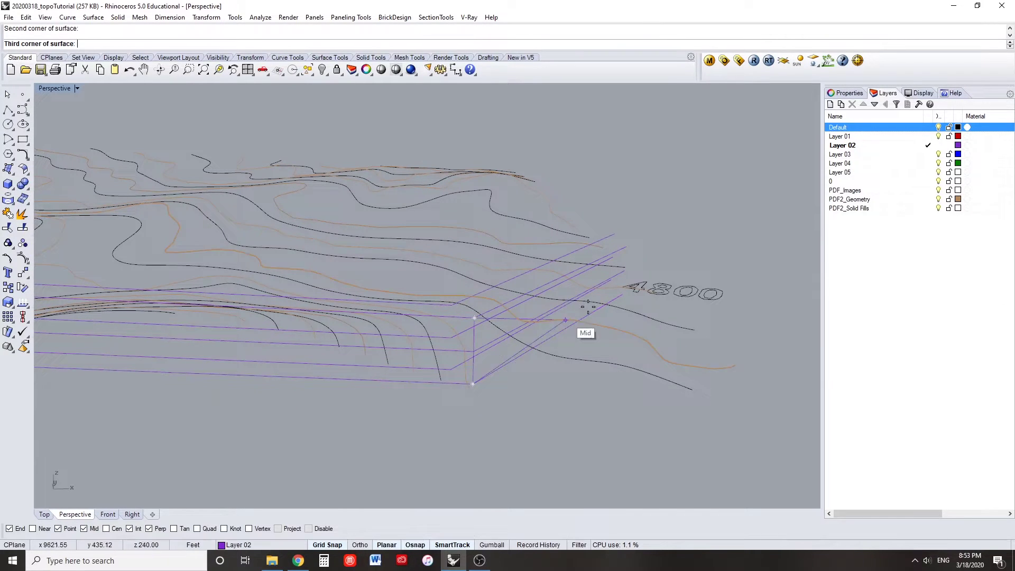
pyautogui.click(621, 295)
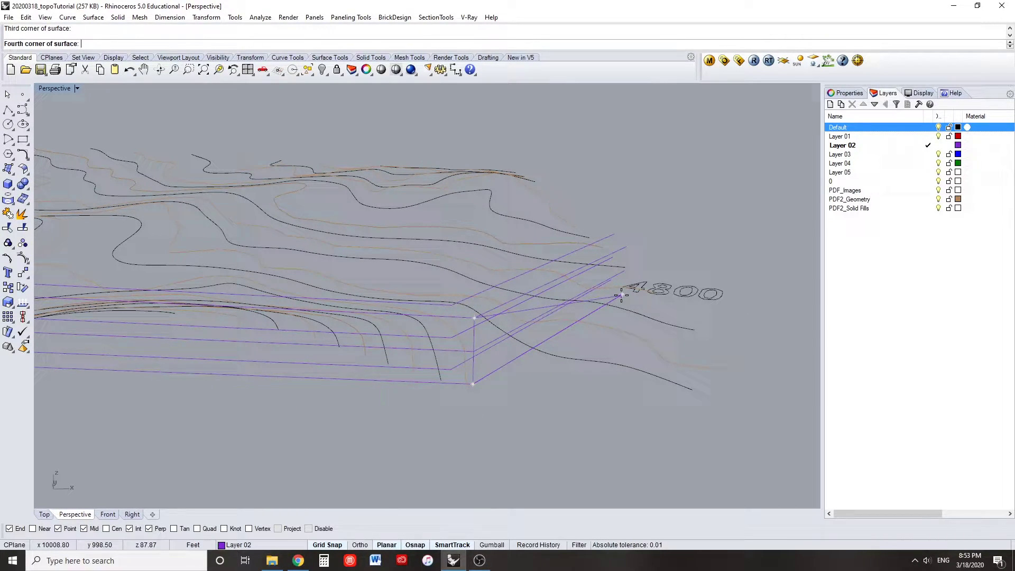
pyautogui.click(632, 246)
pyautogui.moveTo(518, 380)
pyautogui.mouseDown(button='right')
pyautogui.moveTo(567, 365)
pyautogui.moveTo(499, 381)
pyautogui.mouseUp(button='right')
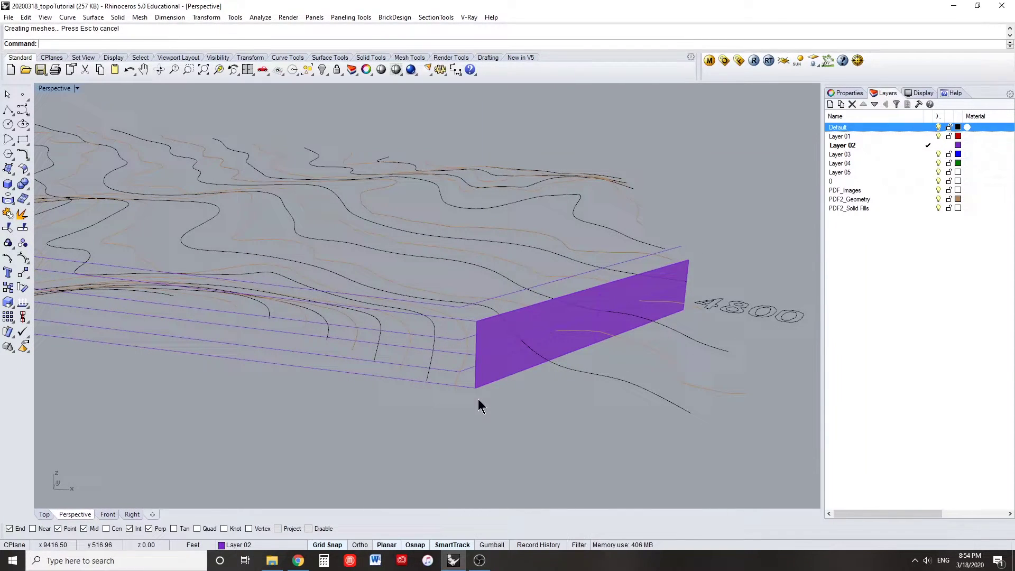
# Build the long wall along the channel's other leg from four corner points
pyautogui.rightClick(477, 399)
pyautogui.click(475, 388)
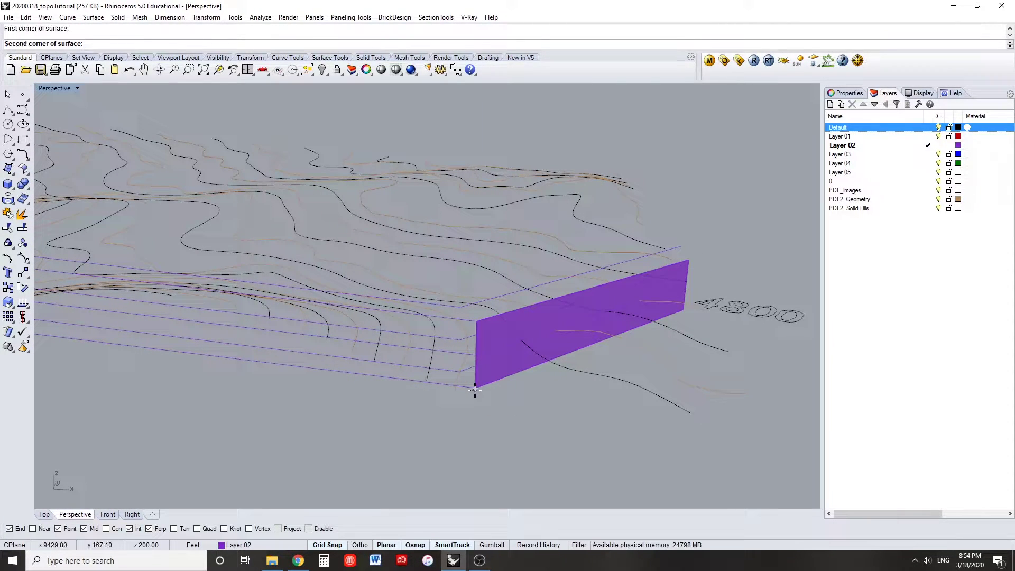
pyautogui.click(478, 320)
pyautogui.moveTo(411, 311); pyautogui.dragTo(389, 316, button='right')
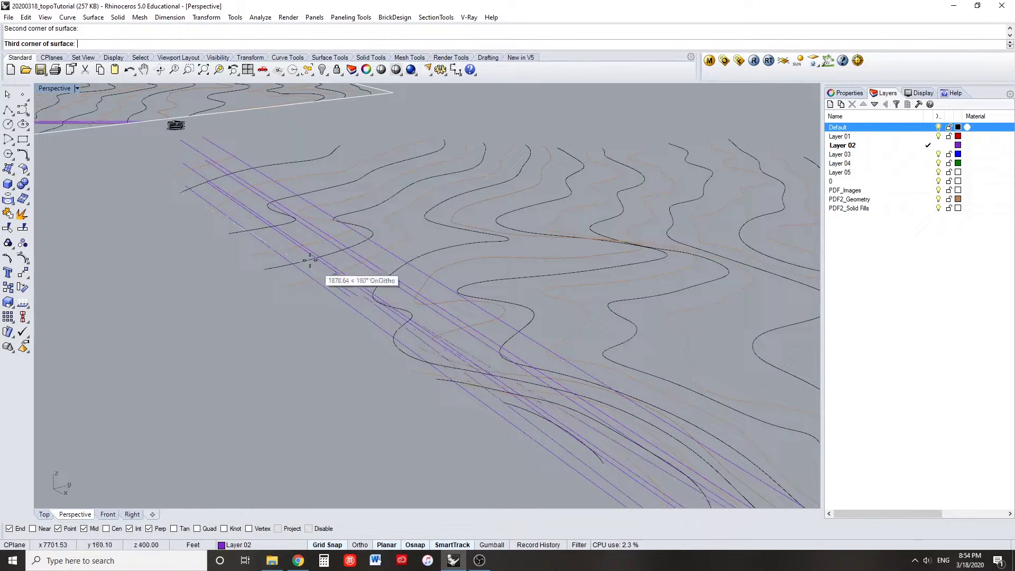
pyautogui.click(180, 141)
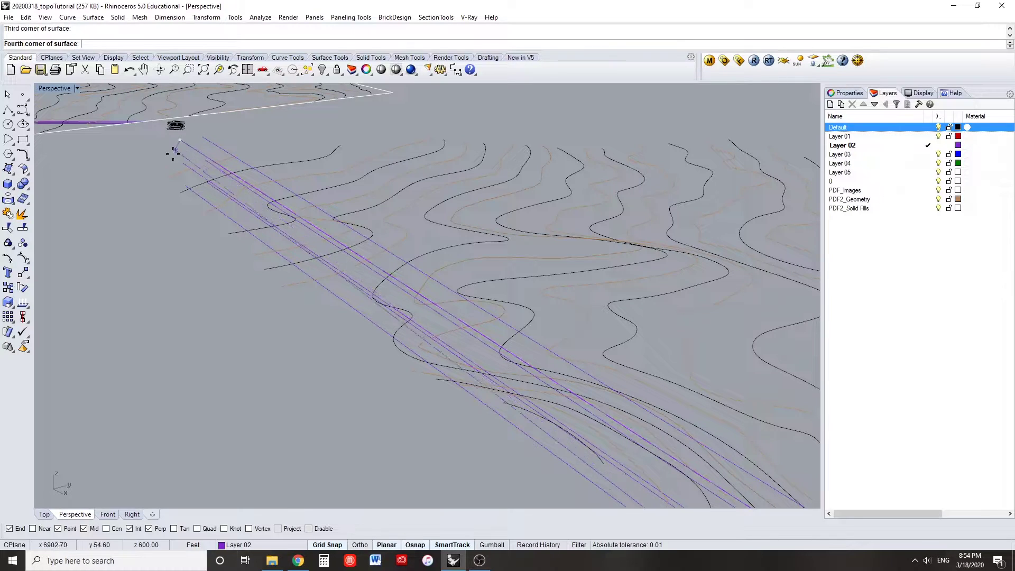
pyautogui.click(184, 185)
pyautogui.scroll(4, 252, 253)
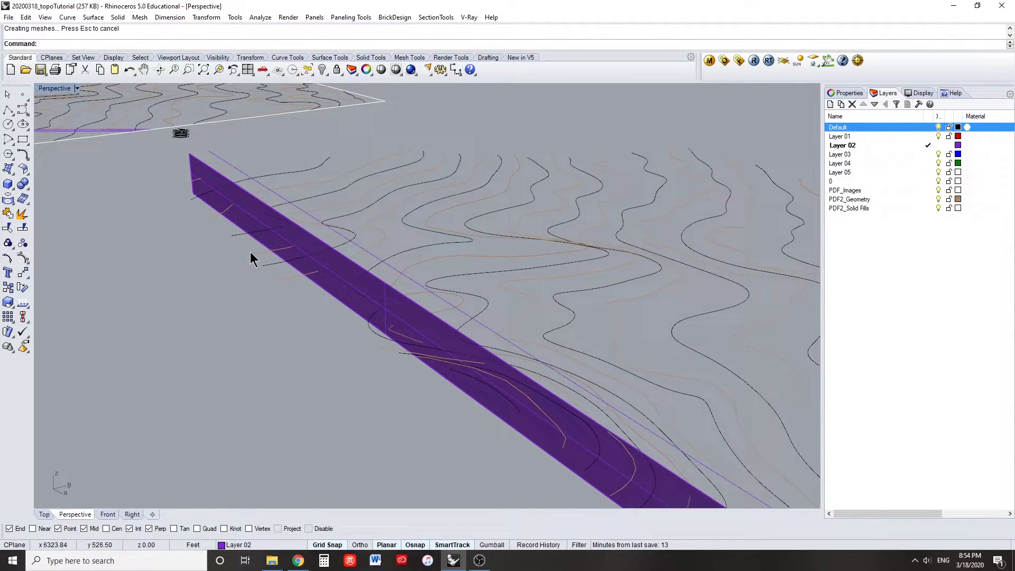
pyautogui.scroll(-3, 632, 390)
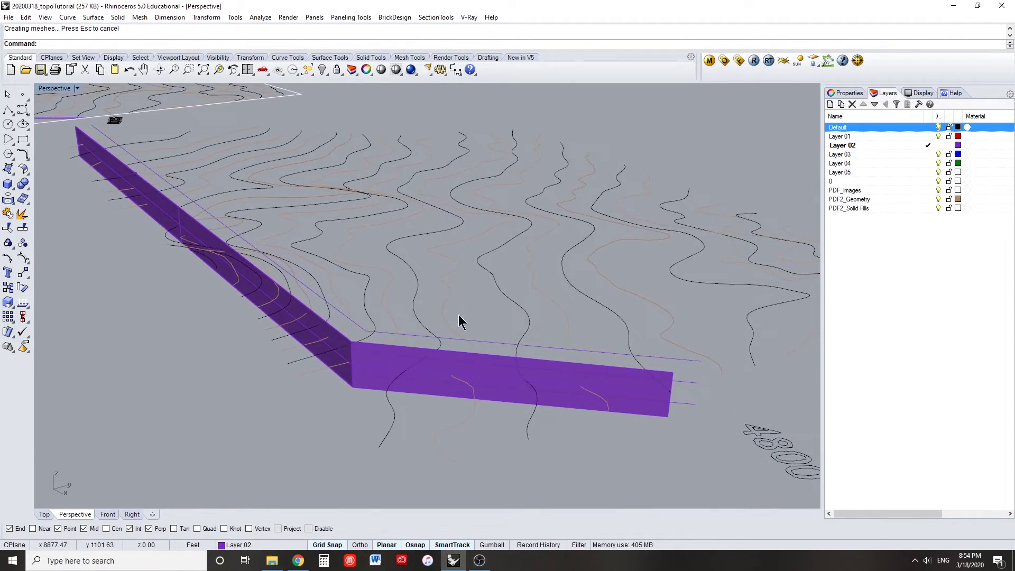
pyautogui.moveTo(604, 335); pyautogui.dragTo(386, 359, button='right')
# Add a four-corner surface at the channel wall's bend
pyautogui.moveTo(317, 242); pyautogui.dragTo(319, 240, button='right')
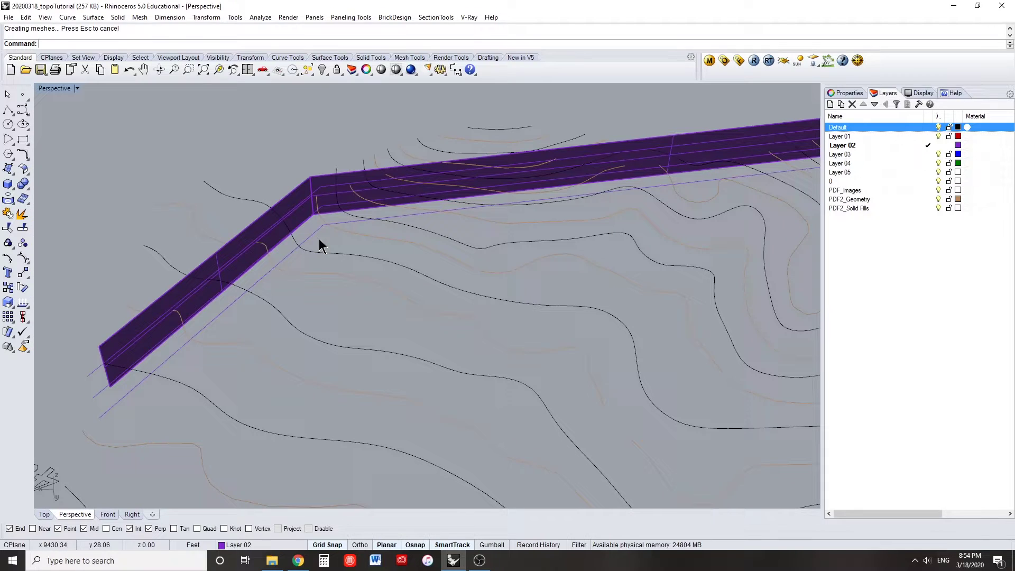
pyautogui.rightClick(321, 239)
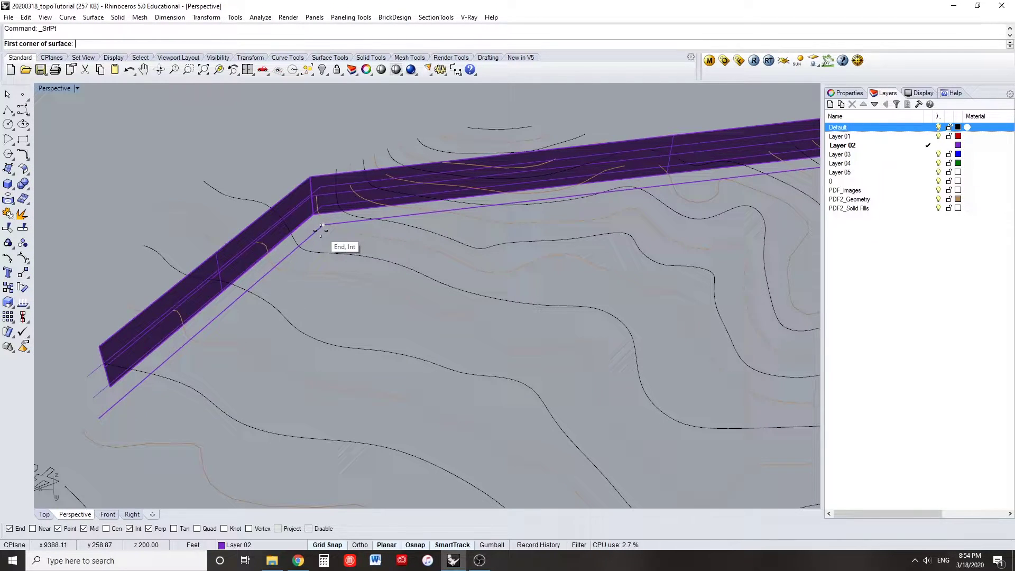
pyautogui.click(321, 231)
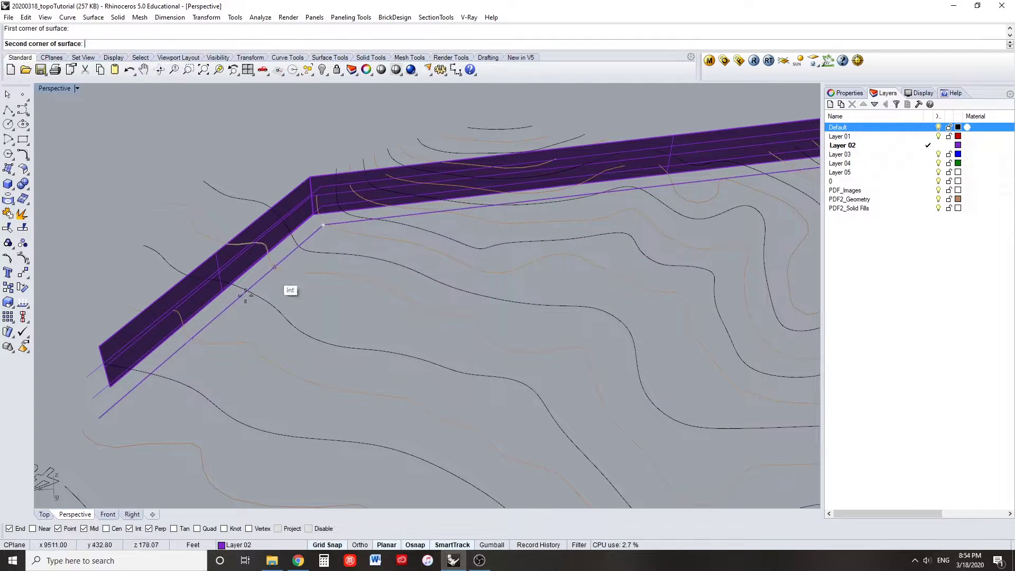
pyautogui.click(102, 417)
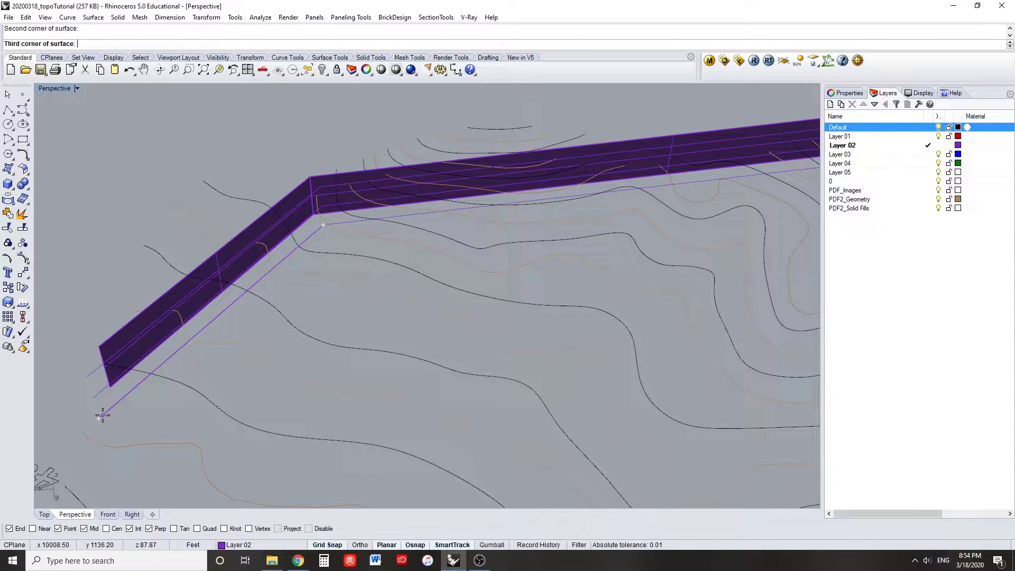
pyautogui.keyDown('shift'); pyautogui.moveTo(162, 394); pyautogui.dragTo(261, 317, button='right'); pyautogui.keyUp('shift')
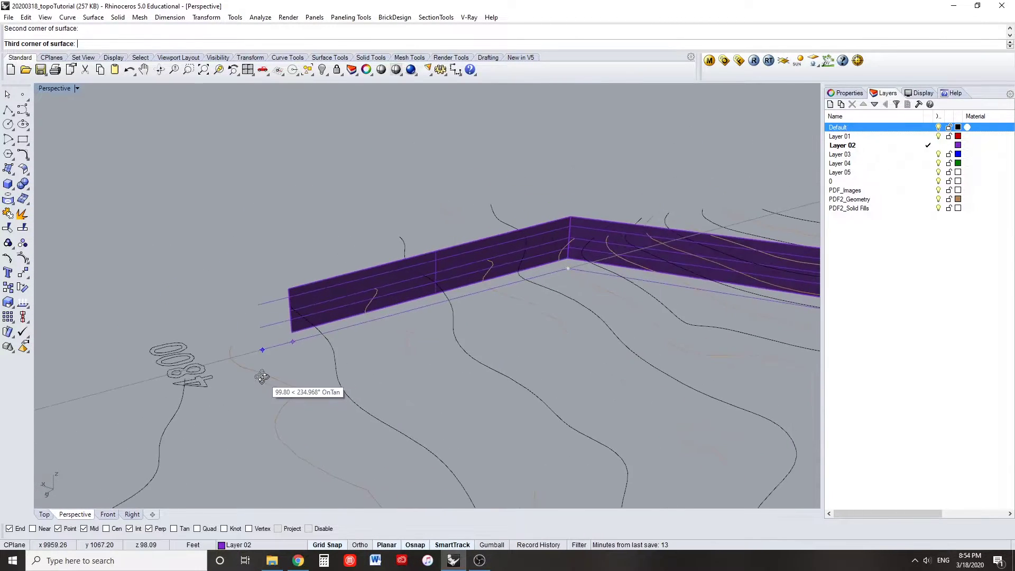
pyautogui.click(256, 305)
pyautogui.moveTo(268, 304); pyautogui.dragTo(380, 273, button='right')
pyautogui.scroll(5, 489, 238)
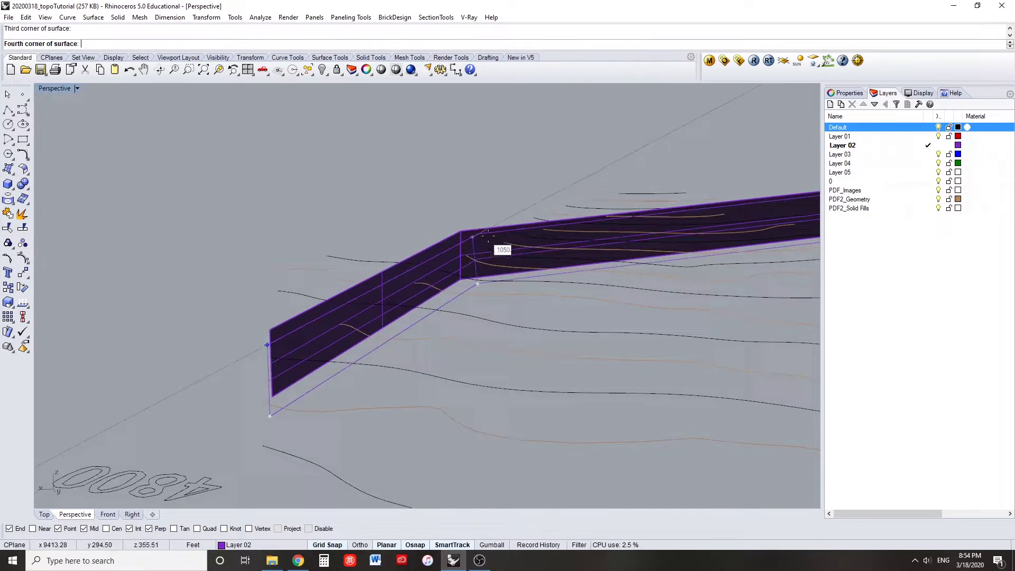
pyautogui.click(465, 233)
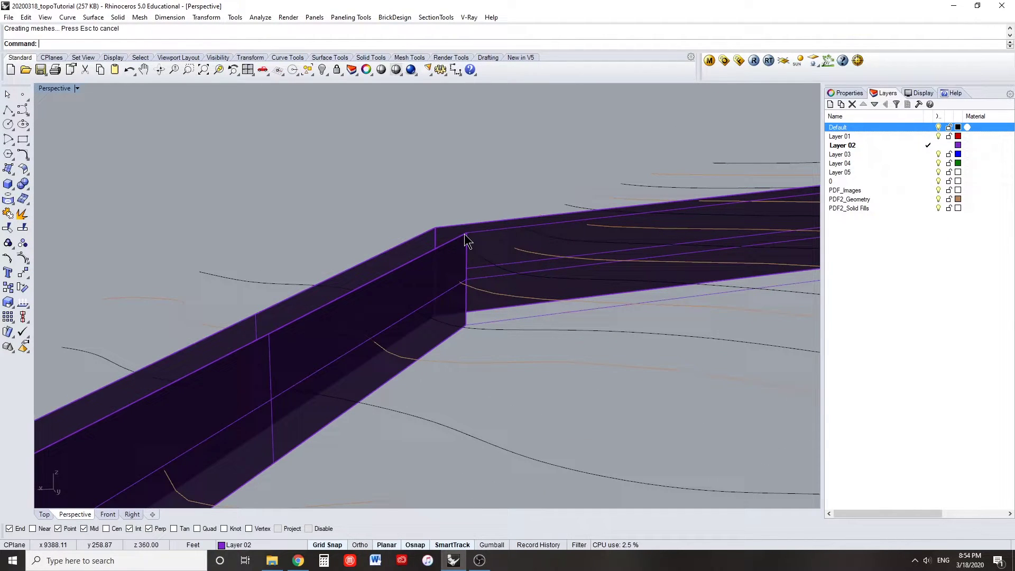
# Add another four-corner surface from the bend to cap the wall's far end
pyautogui.press('Return')
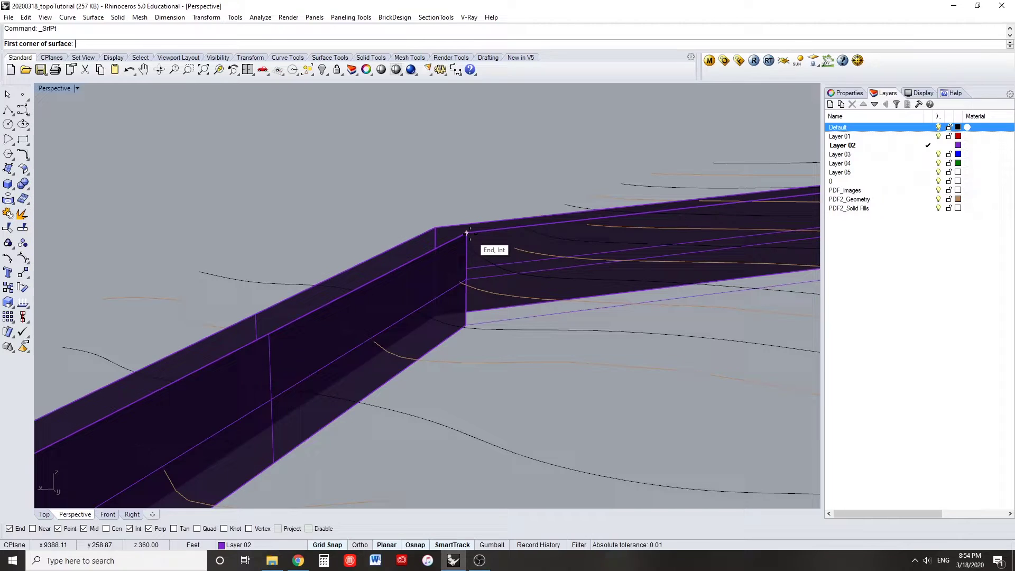
pyautogui.click(466, 233)
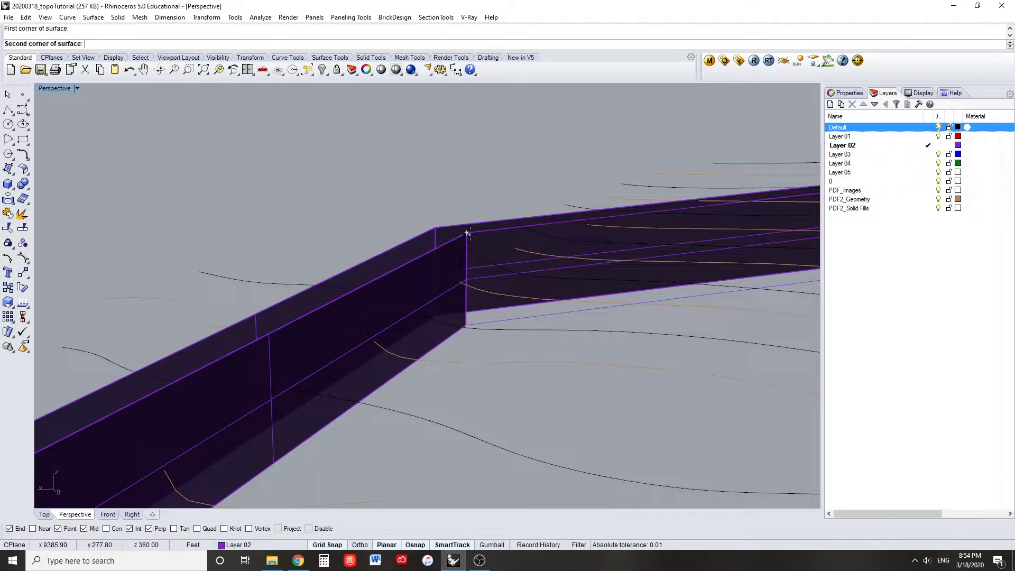
pyautogui.click(467, 324)
pyautogui.scroll(-5, 574, 301)
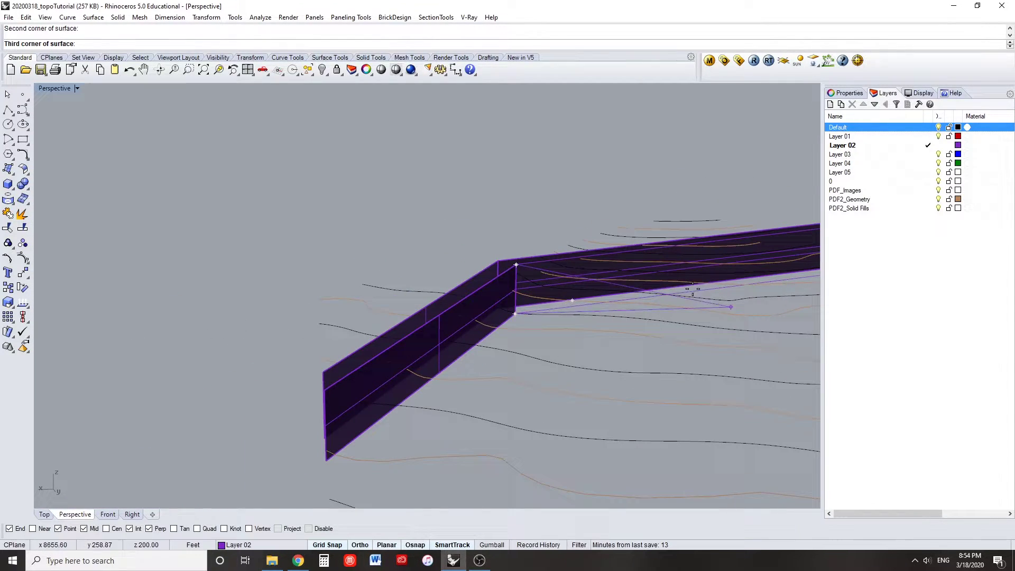
pyautogui.keyDown('shift'); pyautogui.moveTo(696, 290); pyautogui.dragTo(279, 327, button='right'); pyautogui.keyUp('shift')
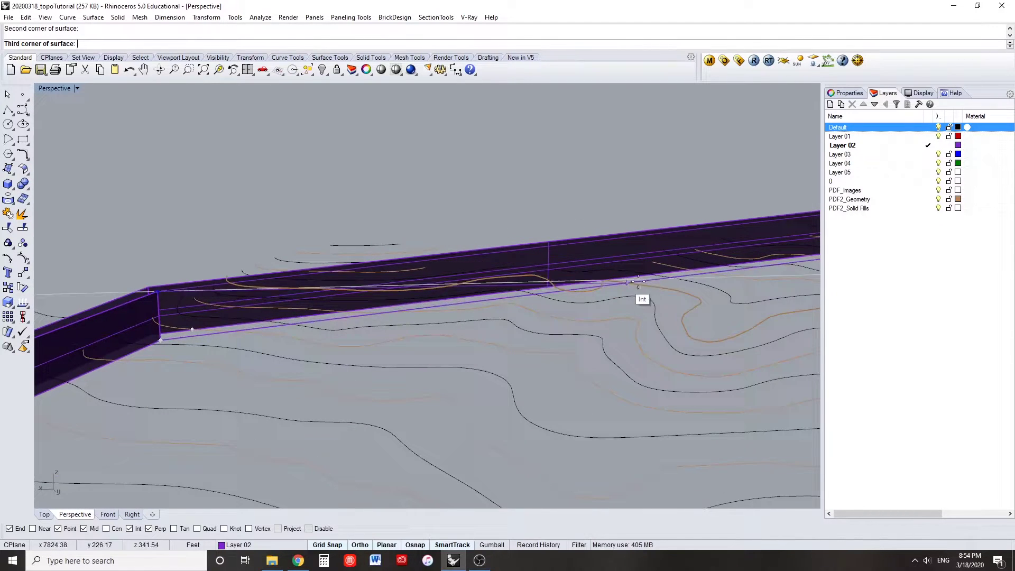
pyautogui.keyDown('shift'); pyautogui.moveTo(690, 271); pyautogui.dragTo(309, 330, button='right'); pyautogui.keyUp('shift')
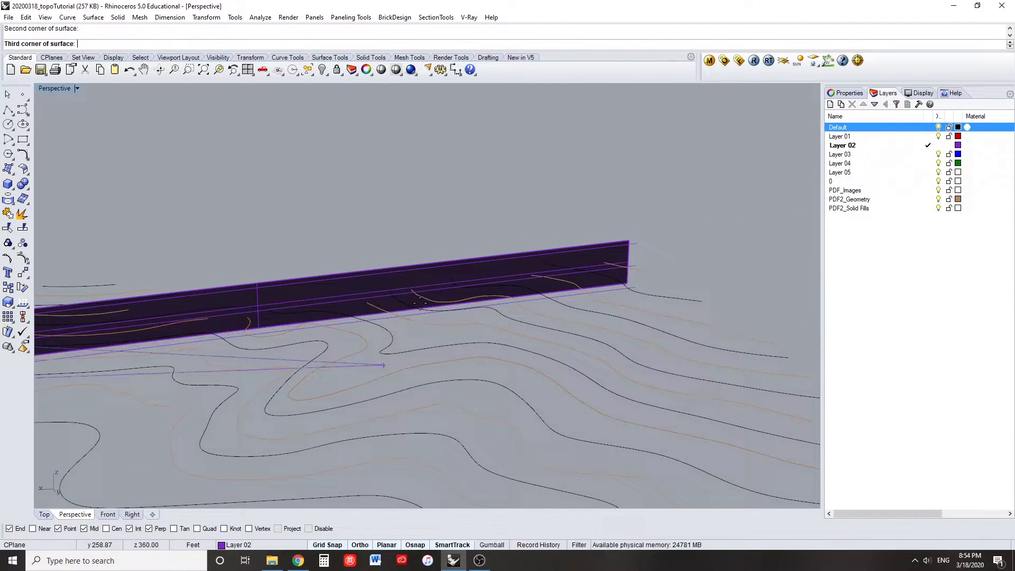
pyautogui.keyDown('shift'); pyautogui.moveTo(659, 272); pyautogui.dragTo(612, 278, button='right'); pyautogui.keyUp('shift')
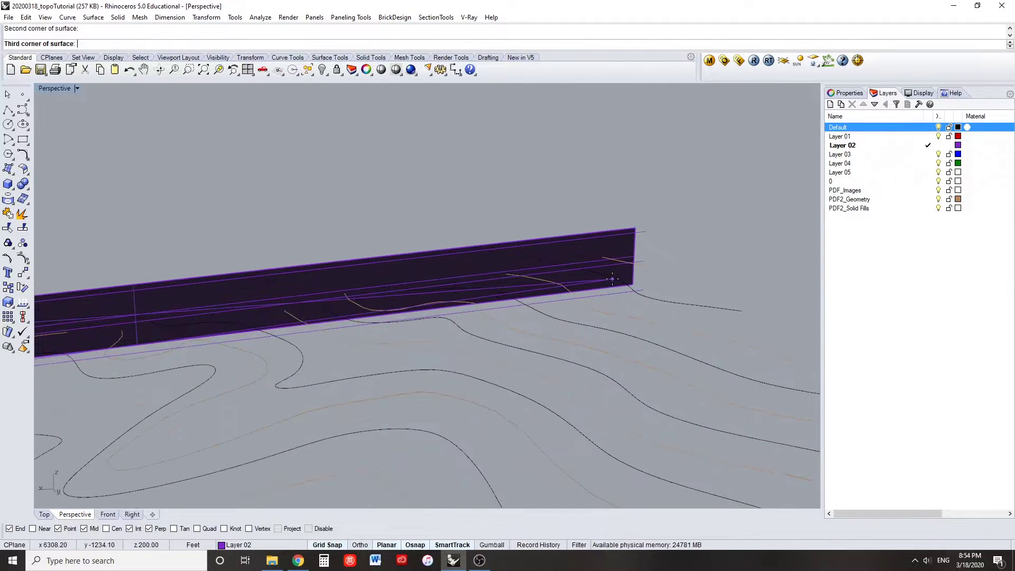
pyautogui.click(645, 292)
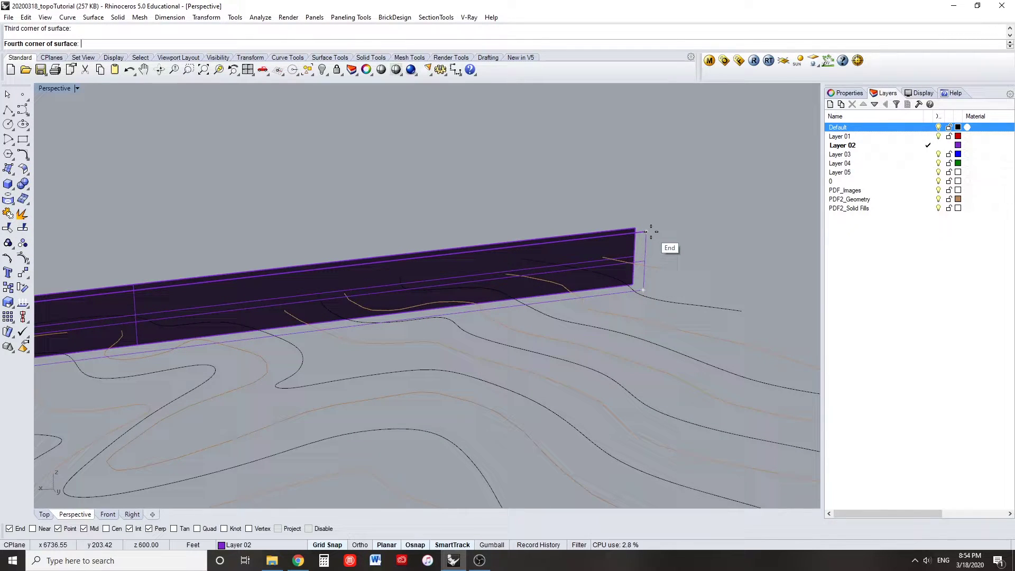
pyautogui.click(650, 231)
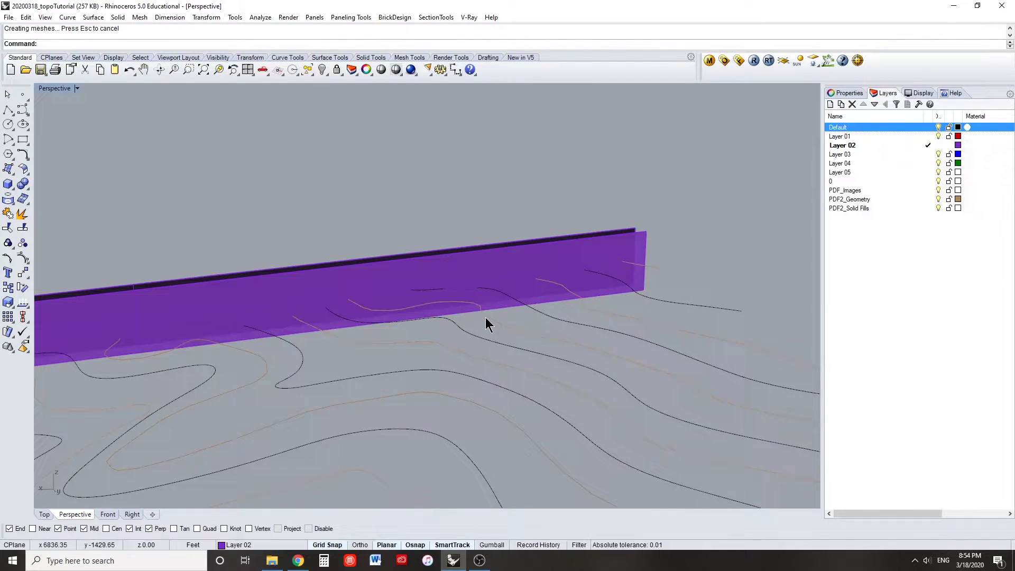
pyautogui.scroll(-1, 485, 317)
pyautogui.scroll(-4, 485, 317)
pyautogui.keyDown('shift'); pyautogui.moveTo(200, 369); pyautogui.dragTo(501, 316, button='right'); pyautogui.keyUp('shift')
pyautogui.moveTo(415, 327); pyautogui.dragTo(457, 350, button='right')
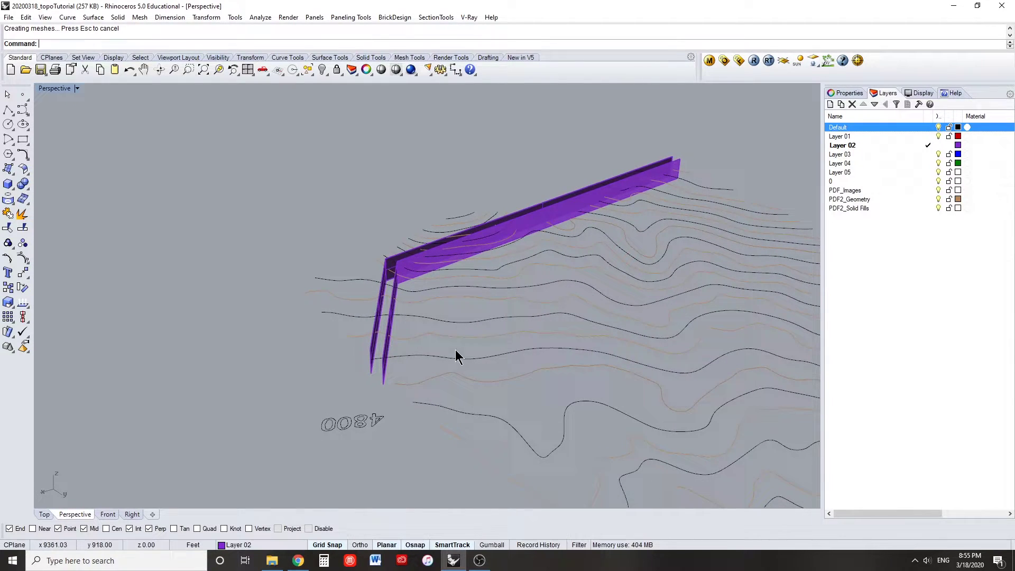
# Close off the channel wall's end with a four-corner surface between the wall tips
pyautogui.scroll(4, 368, 372)
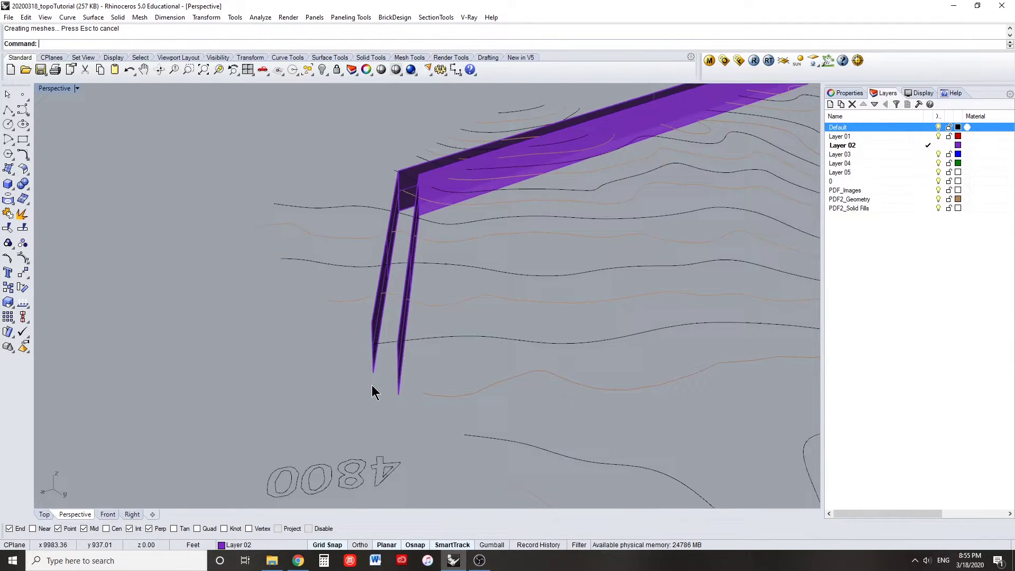
pyautogui.rightClick(369, 391)
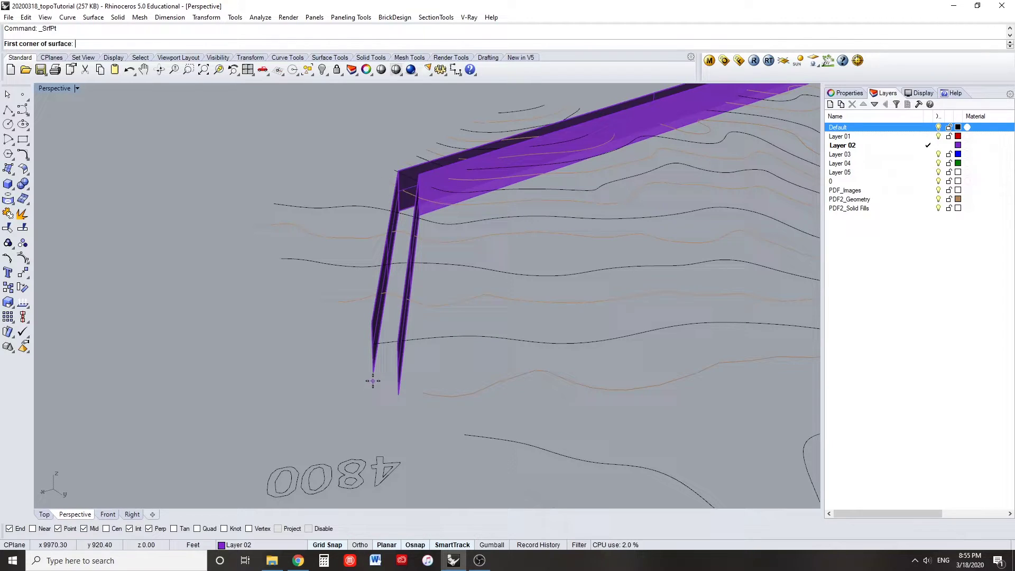
pyautogui.click(374, 374)
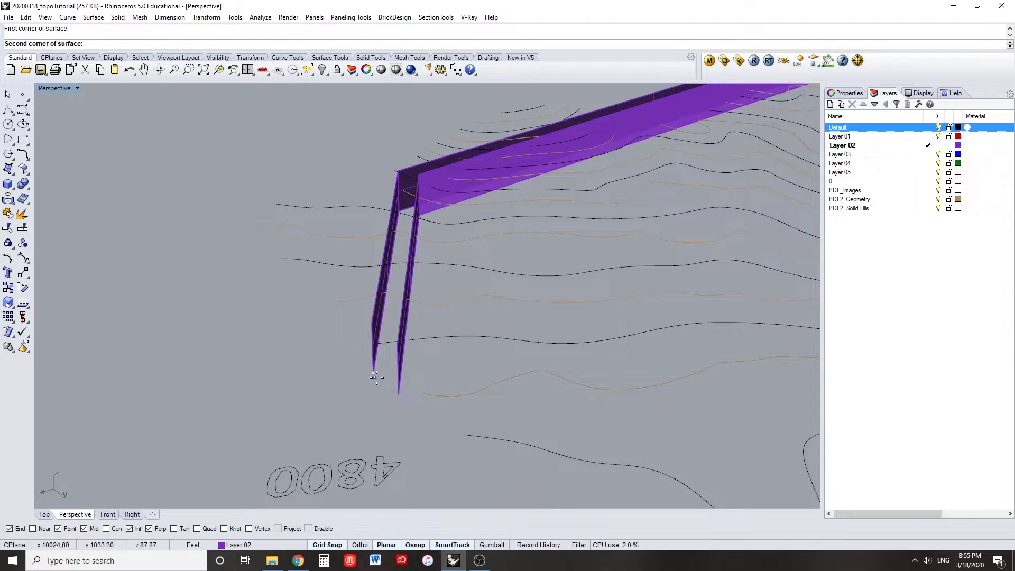
pyautogui.click(398, 399)
pyautogui.scroll(5, 406, 270)
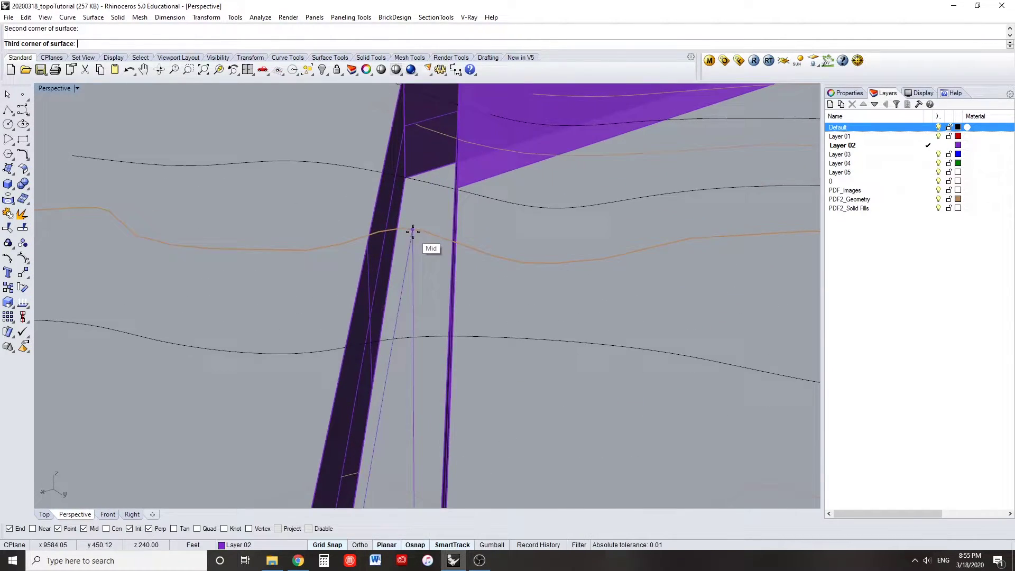
pyautogui.scroll(1, 410, 246)
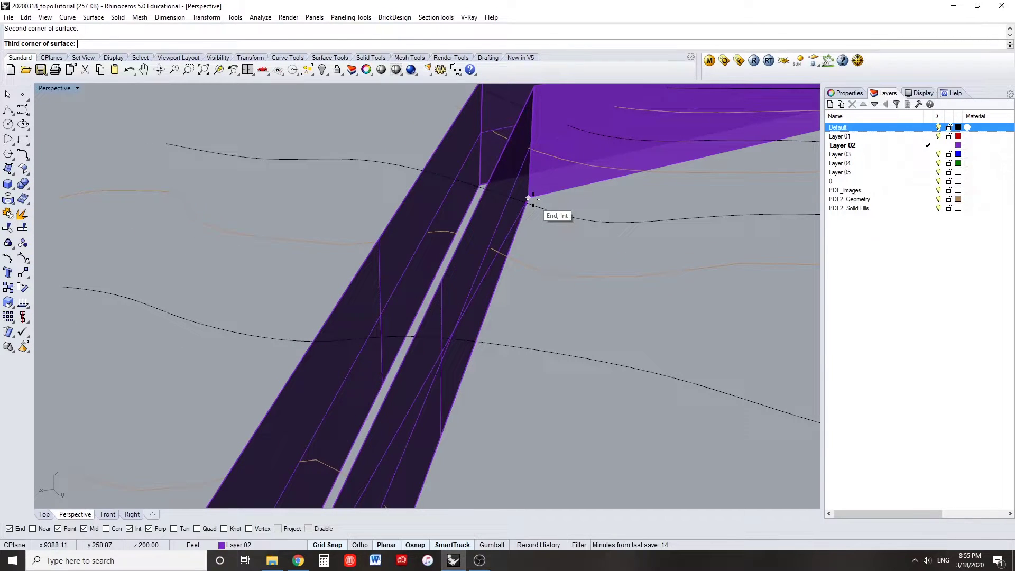
pyautogui.click(531, 198)
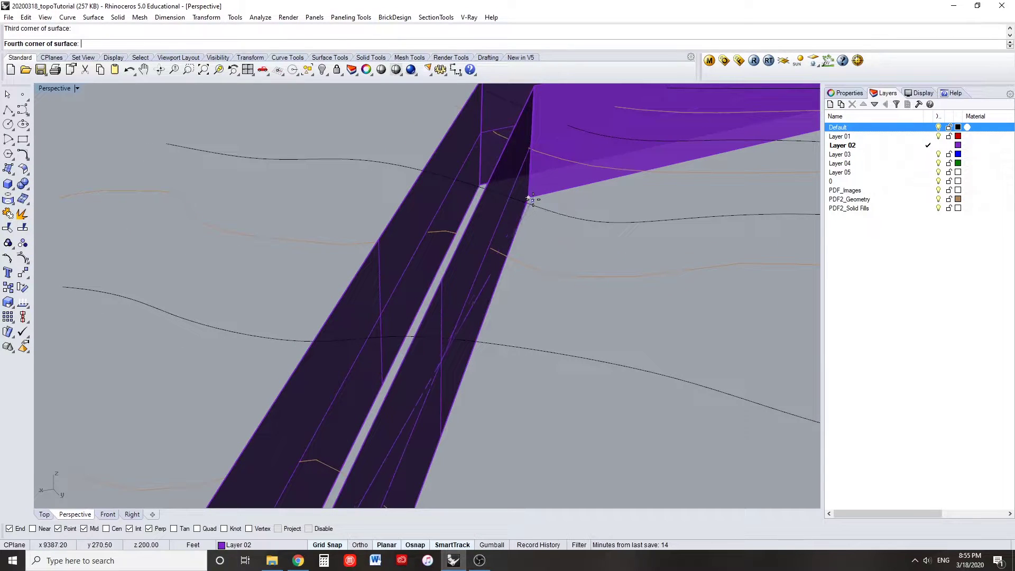
pyautogui.click(478, 186)
pyautogui.moveTo(374, 202); pyautogui.dragTo(423, 325, button='right')
# Create the channel floor surface spanning from the bend to the far wall tips
pyautogui.scroll(2, 424, 327)
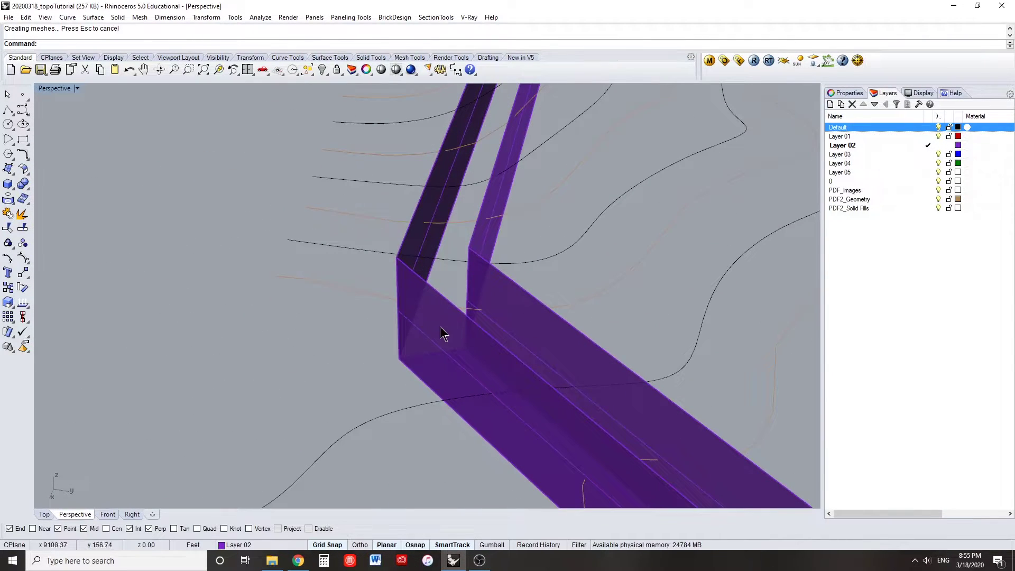
pyautogui.rightClick(440, 327)
pyautogui.click(465, 349)
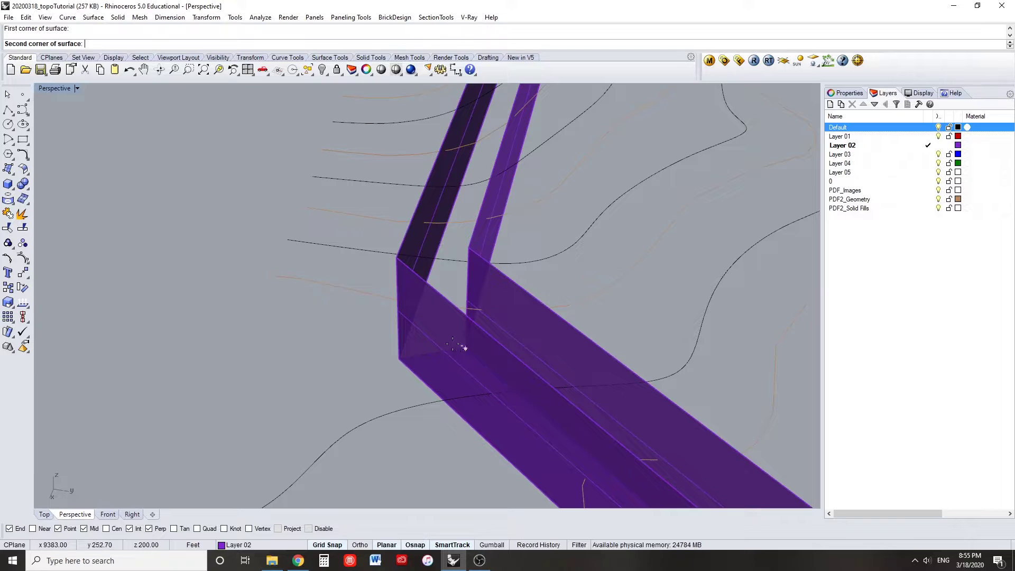
pyautogui.click(400, 358)
pyautogui.scroll(-4, 478, 346)
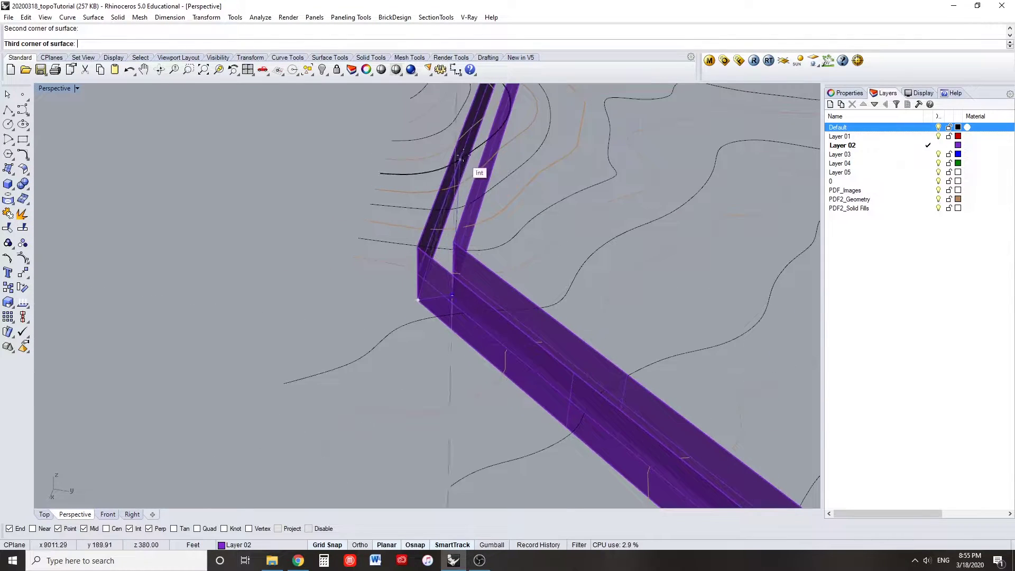
pyautogui.keyDown('shift'); pyautogui.moveTo(471, 159); pyautogui.dragTo(502, 169, button='right'); pyautogui.keyUp('shift')
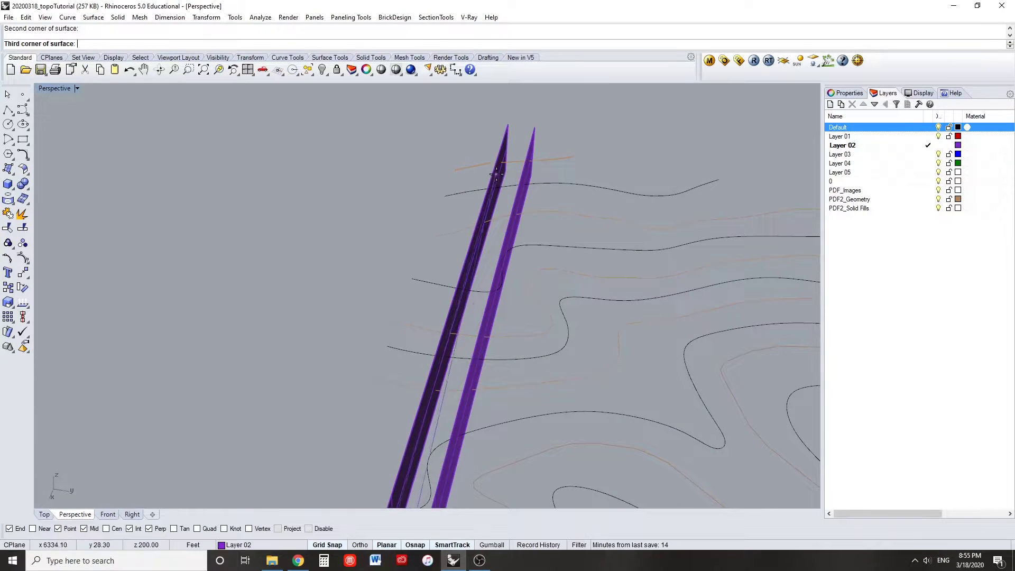
pyautogui.click(506, 172)
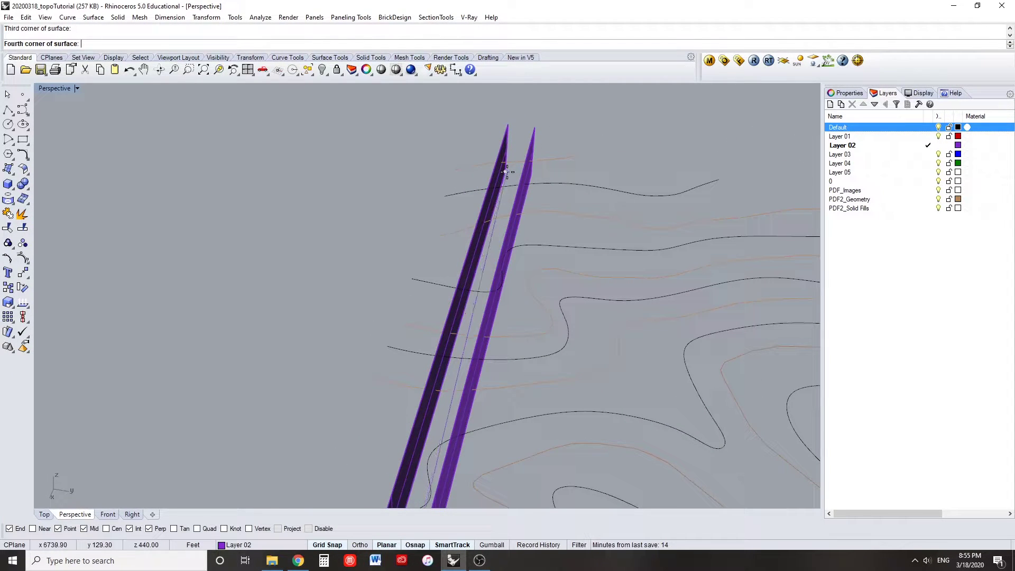
pyautogui.click(534, 176)
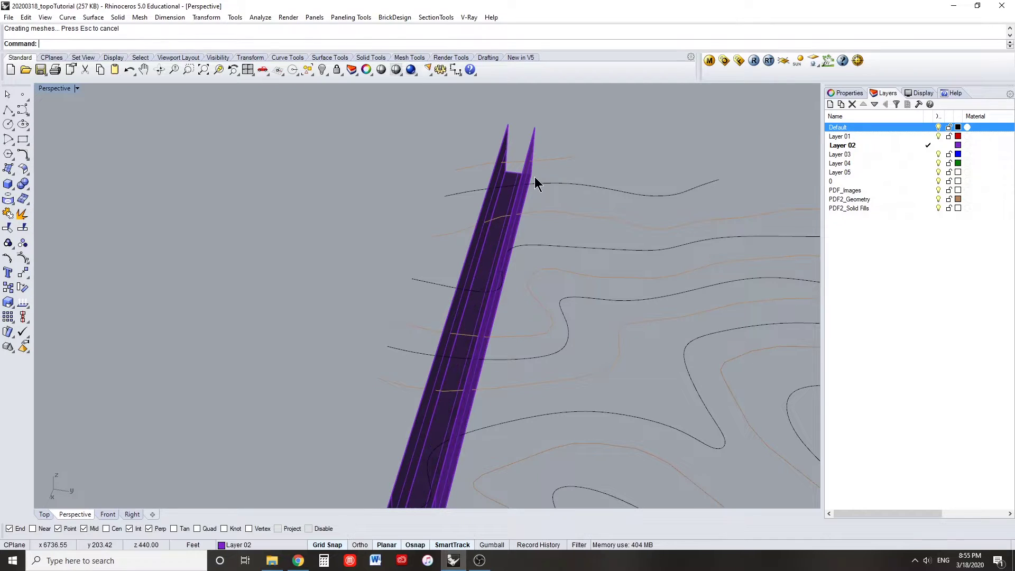
pyautogui.scroll(-4, 512, 278)
pyautogui.scroll(-3, 509, 285)
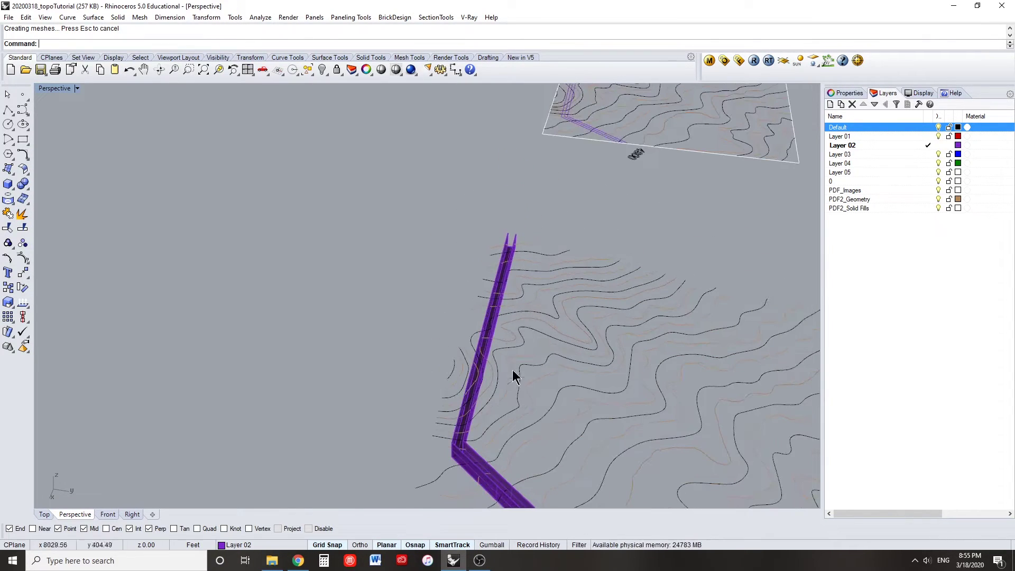
pyautogui.moveTo(534, 388); pyautogui.dragTo(465, 269, button='right')
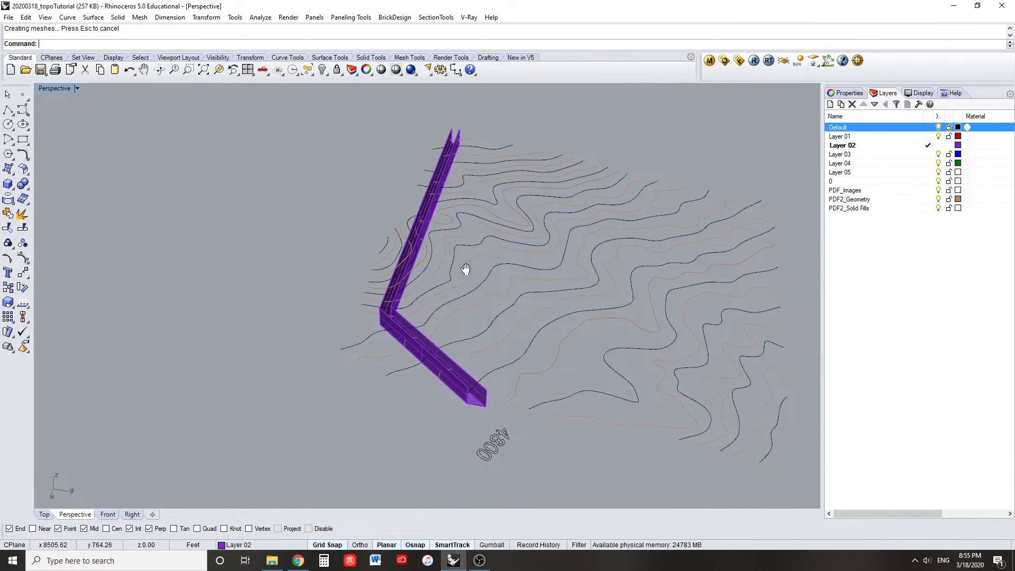
pyautogui.scroll(5, 453, 409)
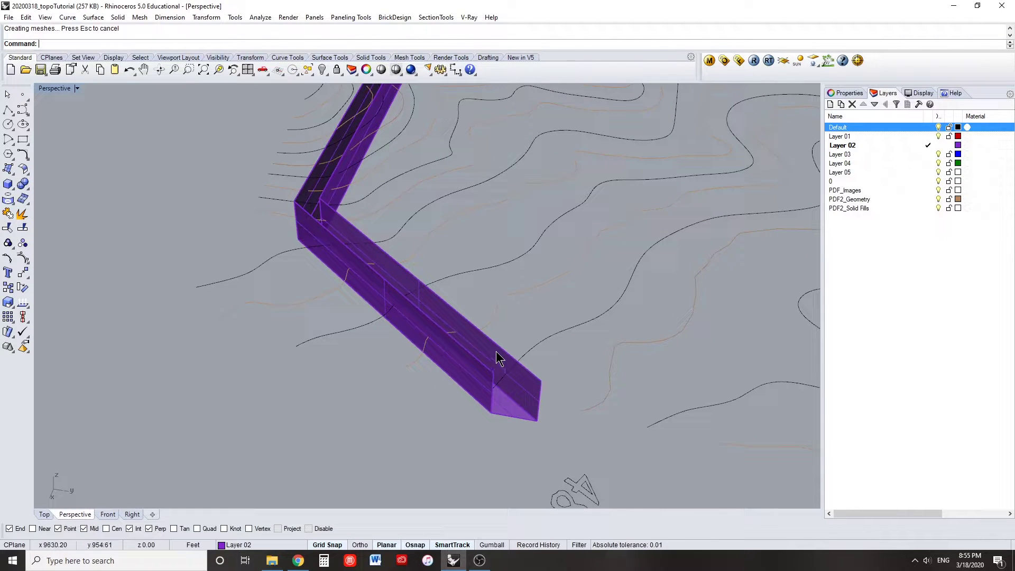
# Select the channel's walls, floor and end faces and Join them into one polysurface
pyautogui.keyDown('ctrl'); pyautogui.keyDown('shift'); pyautogui.click(495, 352); pyautogui.keyUp('shift'); pyautogui.keyUp('ctrl')
pyautogui.keyDown('ctrl'); pyautogui.keyDown('shift'); pyautogui.click(502, 409); pyautogui.keyUp('shift'); pyautogui.keyUp('ctrl')
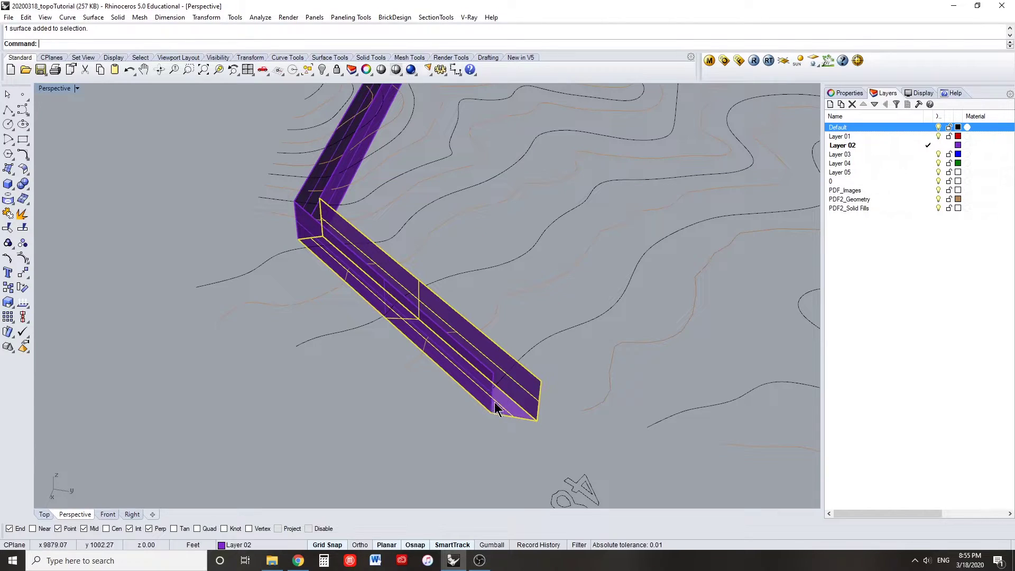
pyautogui.keyDown('ctrl'); pyautogui.keyDown('shift'); pyautogui.click(481, 385); pyautogui.keyUp('shift'); pyautogui.keyUp('ctrl')
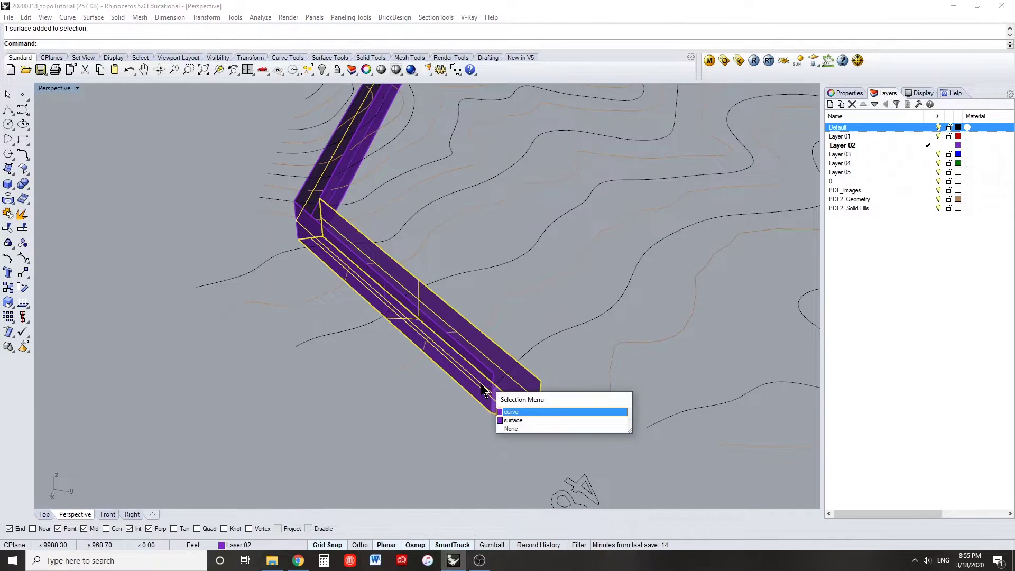
pyautogui.click(515, 423)
pyautogui.scroll(6, 434, 315)
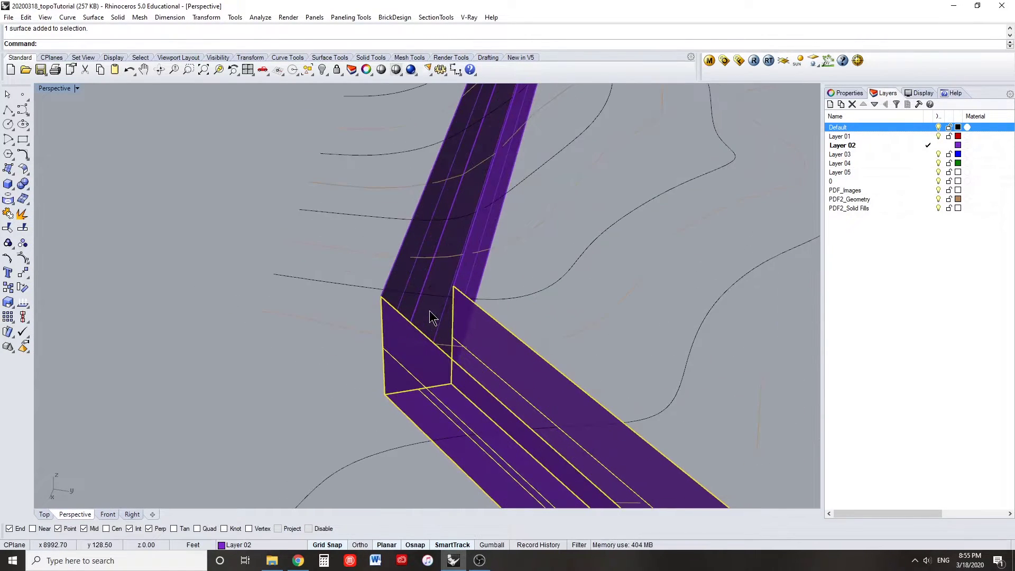
pyautogui.keyDown('ctrl'); pyautogui.keyDown('shift'); pyautogui.click(404, 276); pyautogui.keyUp('shift'); pyautogui.keyUp('ctrl')
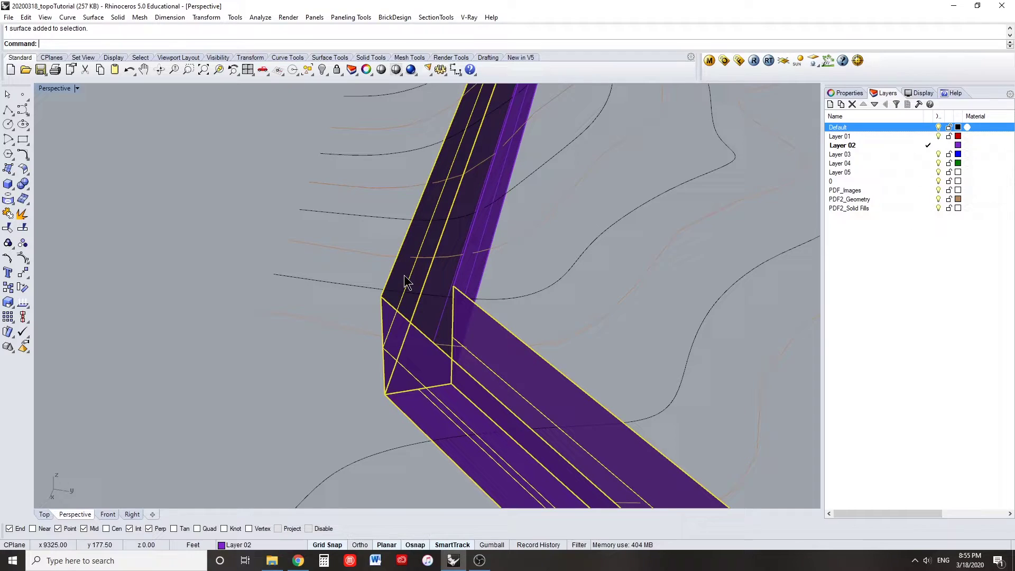
pyautogui.keyDown('ctrl'); pyautogui.keyDown('shift'); pyautogui.click(436, 280); pyautogui.keyUp('shift'); pyautogui.keyUp('ctrl')
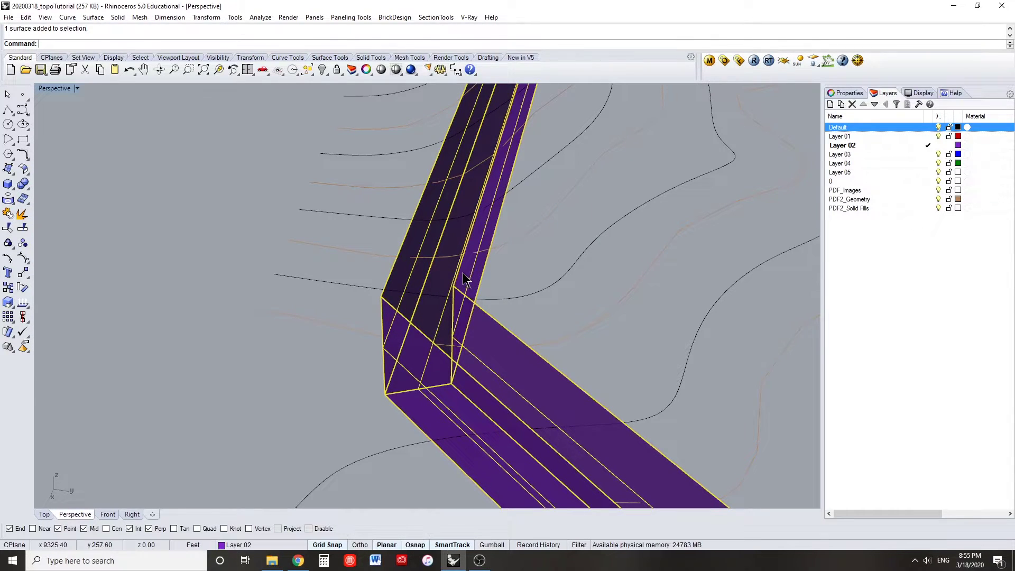
pyautogui.write('Join')
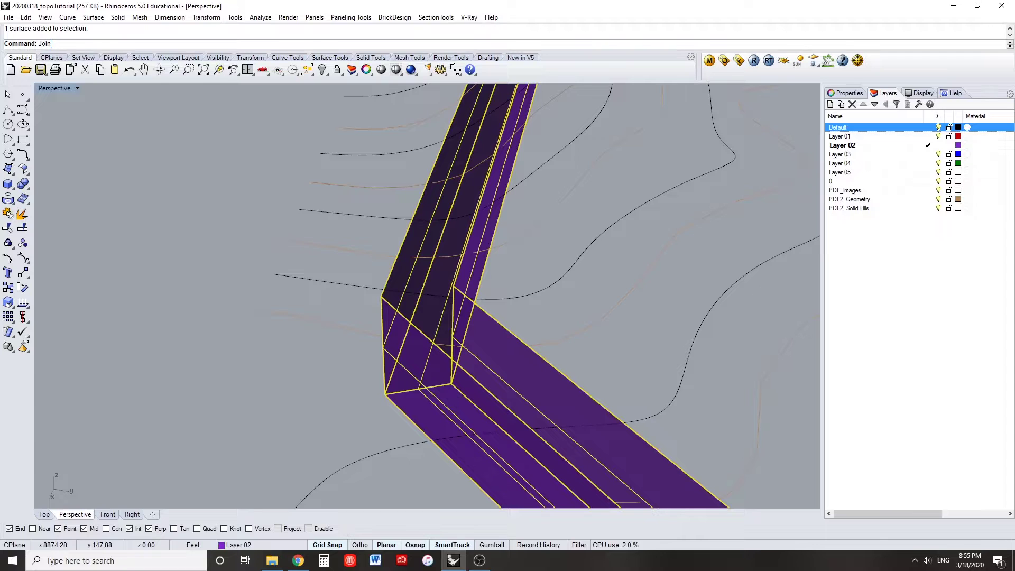
pyautogui.press('Return')
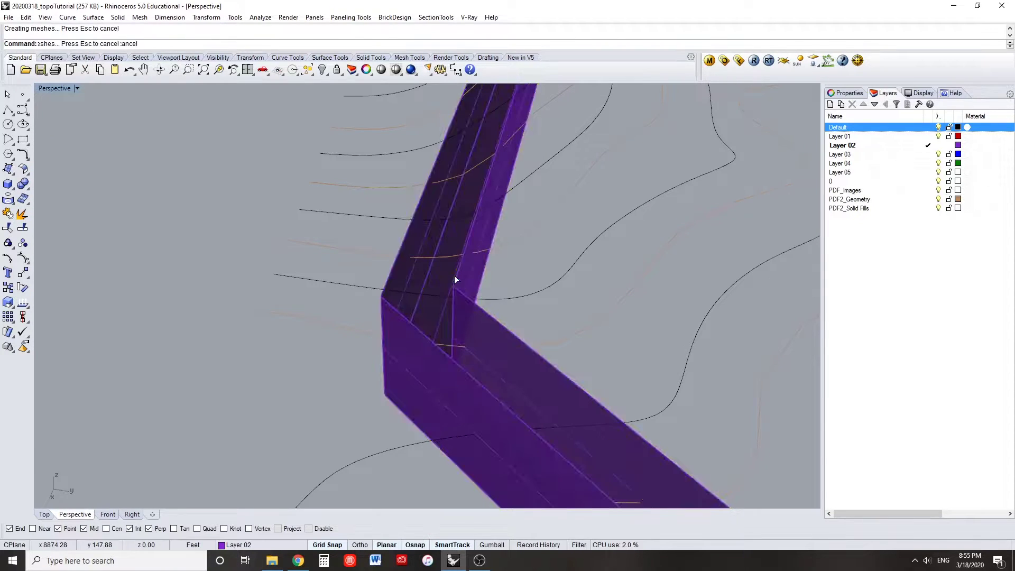
pyautogui.scroll(-3, 483, 274)
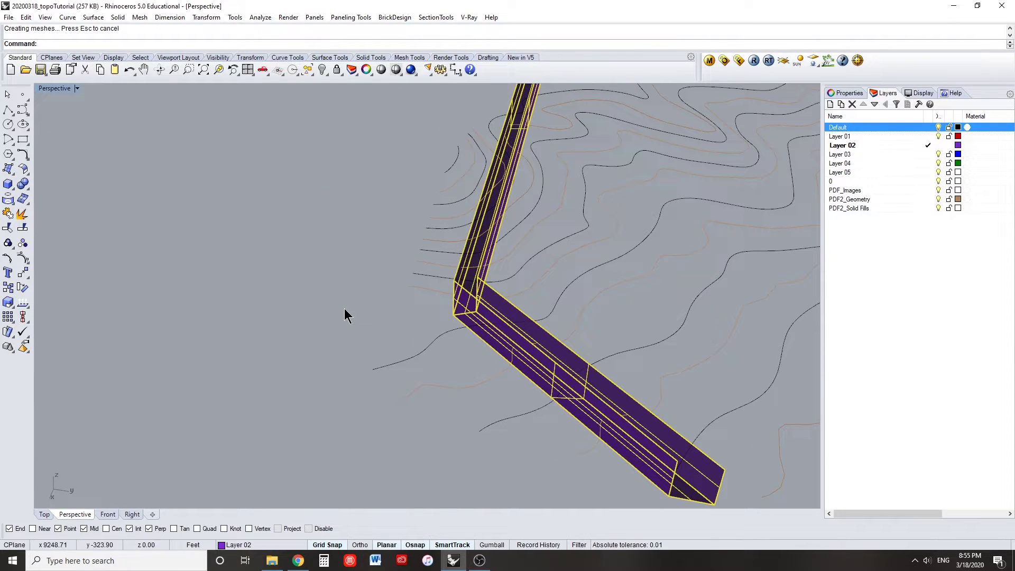
pyautogui.press('Escape')
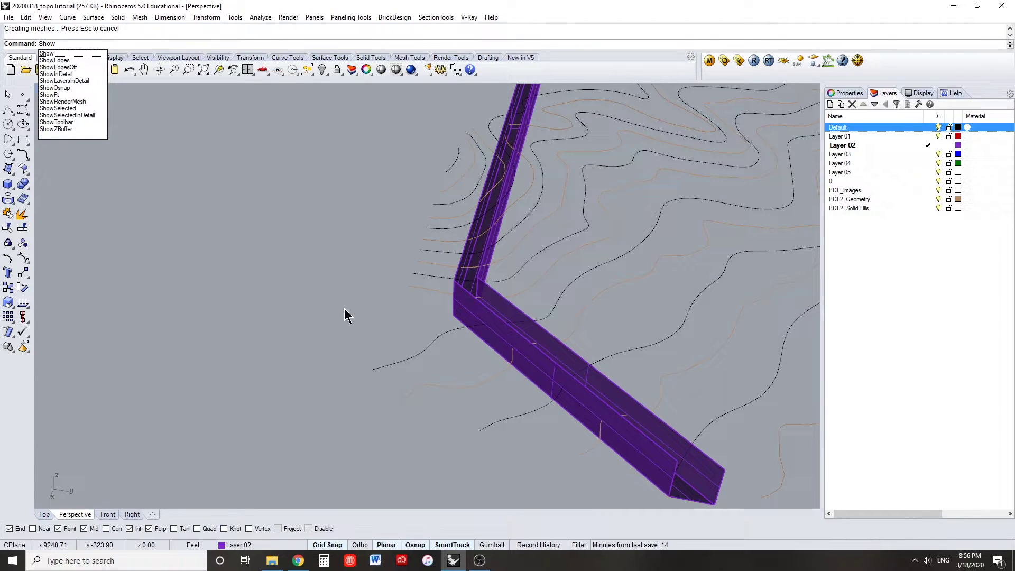
# Show the hidden terrain again and select the purple channel polysurface
pyautogui.press('Return')
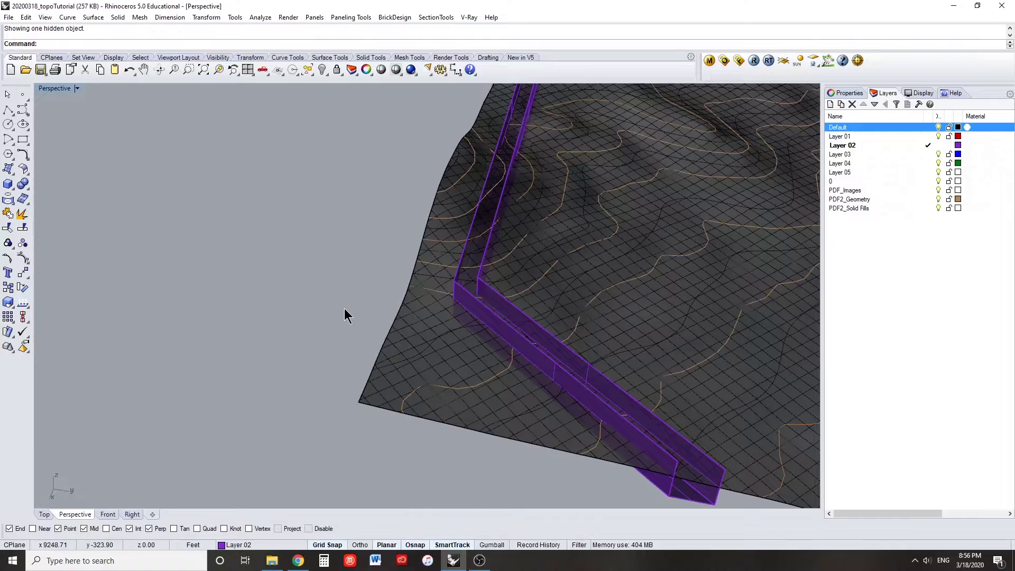
pyautogui.moveTo(319, 280); pyautogui.dragTo(414, 242, button='right')
pyautogui.scroll(-3, 453, 274)
pyautogui.keyDown('shift'); pyautogui.moveTo(453, 275); pyautogui.dragTo(420, 284, button='right'); pyautogui.keyUp('shift')
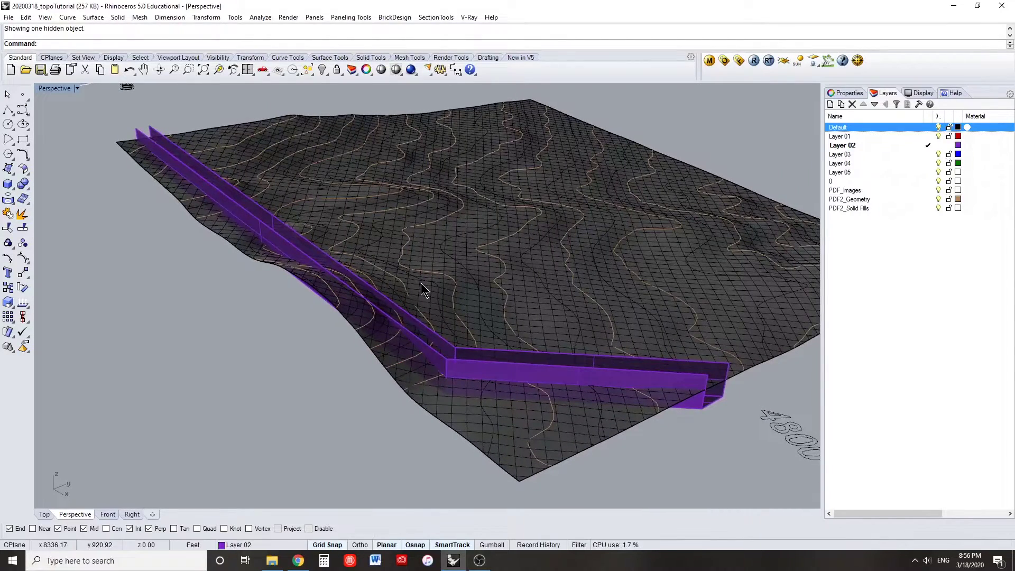
pyautogui.click(708, 368)
pyautogui.click(744, 404)
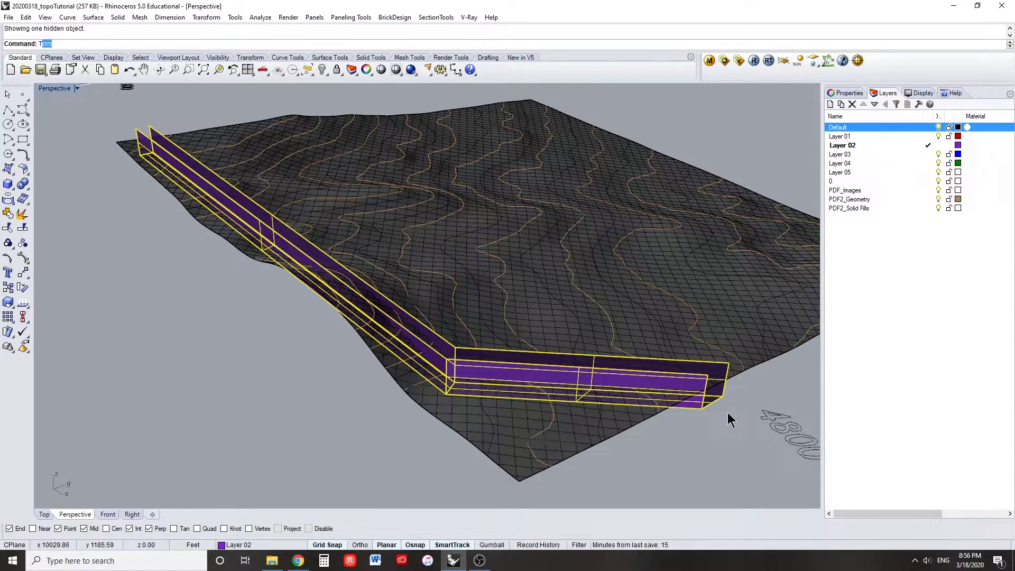
# Trim with the channel as the cutting object, removing the clicked piece where it meets the terrain
pyautogui.write('im')
pyautogui.press('Return')
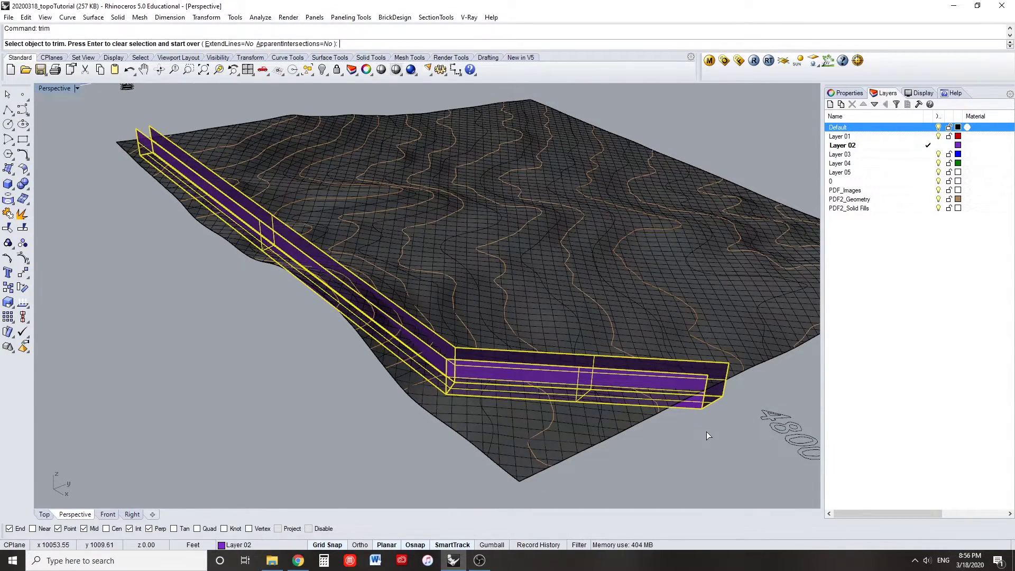
pyautogui.moveTo(705, 432); pyautogui.dragTo(582, 410, button='right')
pyautogui.scroll(5, 349, 417)
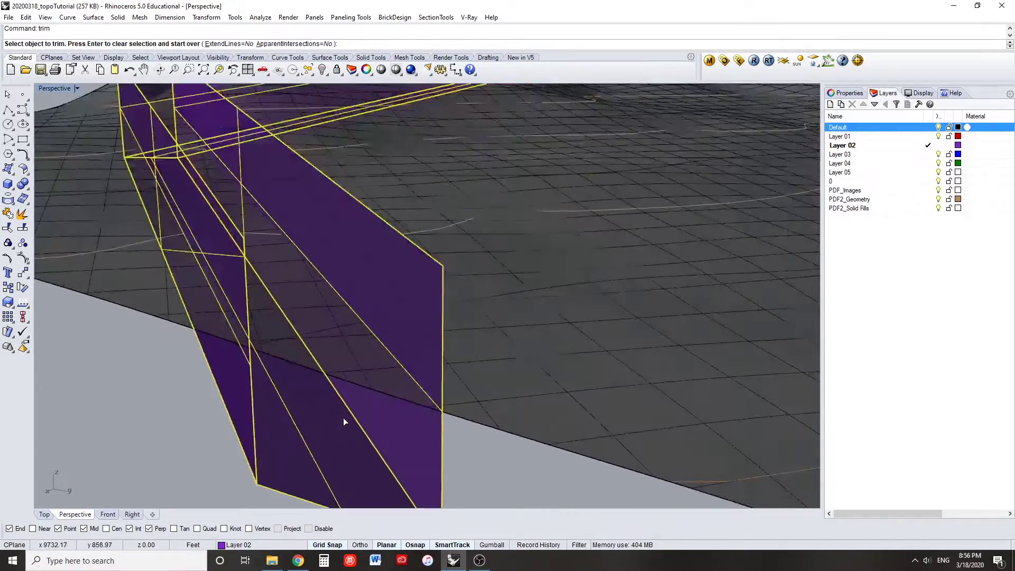
pyautogui.click(303, 366)
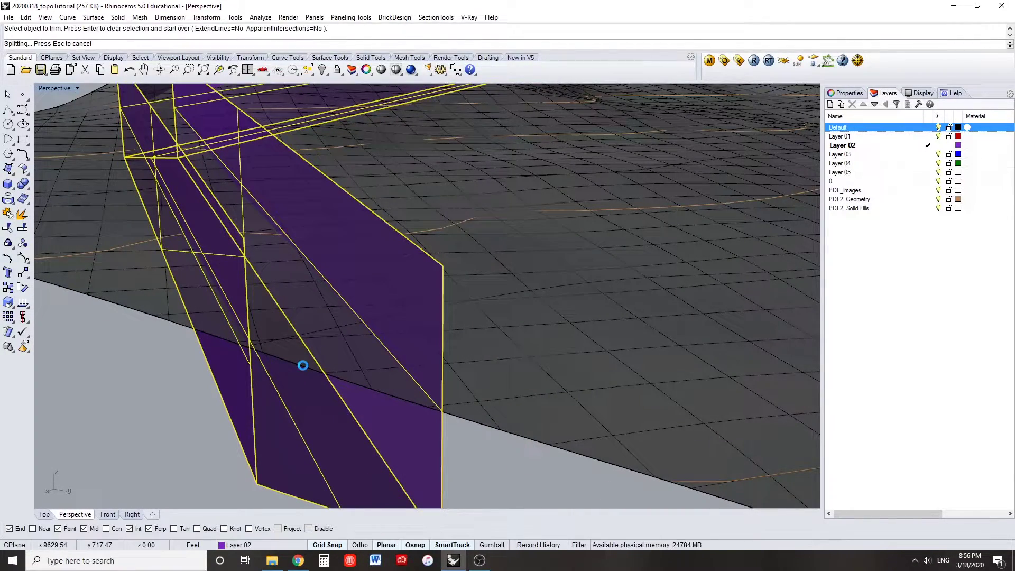
pyautogui.scroll(-5, 306, 363)
pyautogui.scroll(-3, 306, 363)
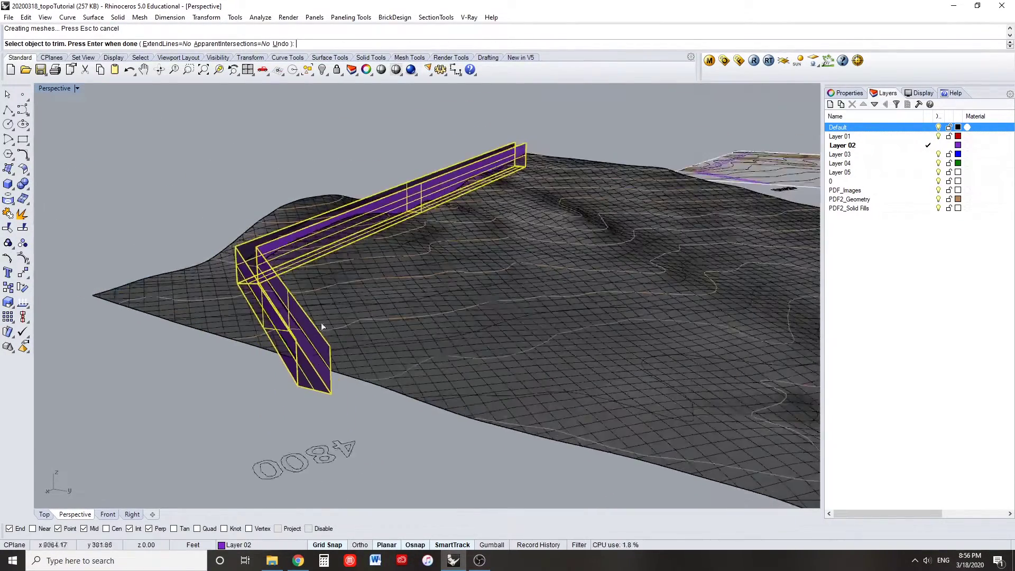
pyautogui.moveTo(322, 322); pyautogui.dragTo(383, 295, button='right')
pyautogui.press('Return')
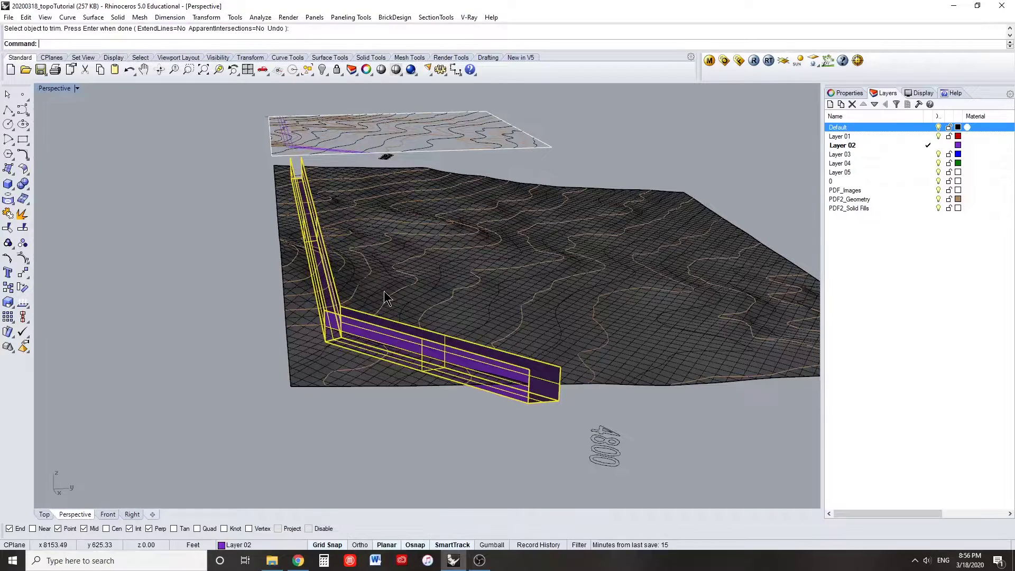
# Switch the Perspective view to Shaded display
pyautogui.click(77, 89)
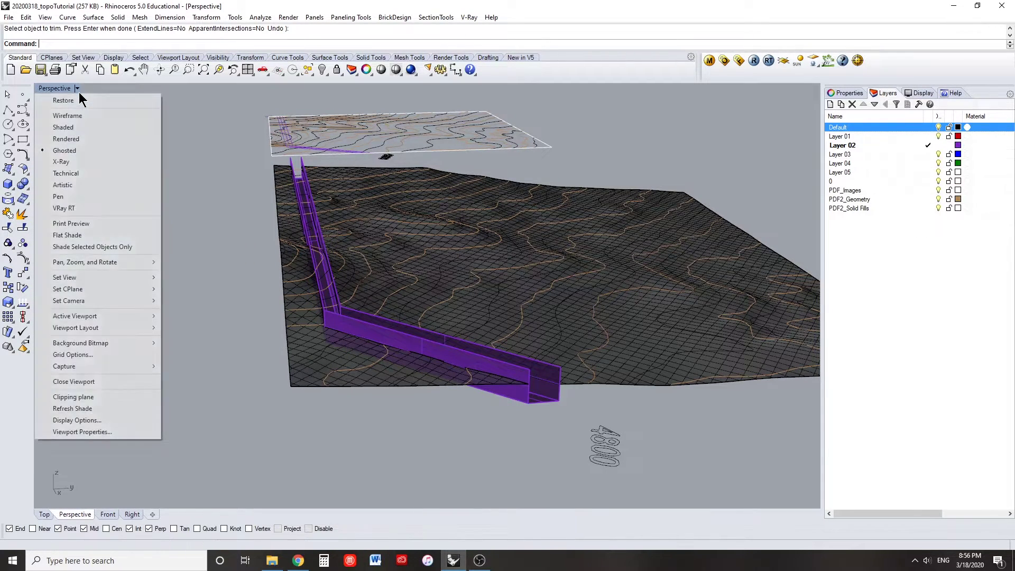
pyautogui.click(84, 132)
pyautogui.moveTo(397, 423); pyautogui.dragTo(350, 423, button='right')
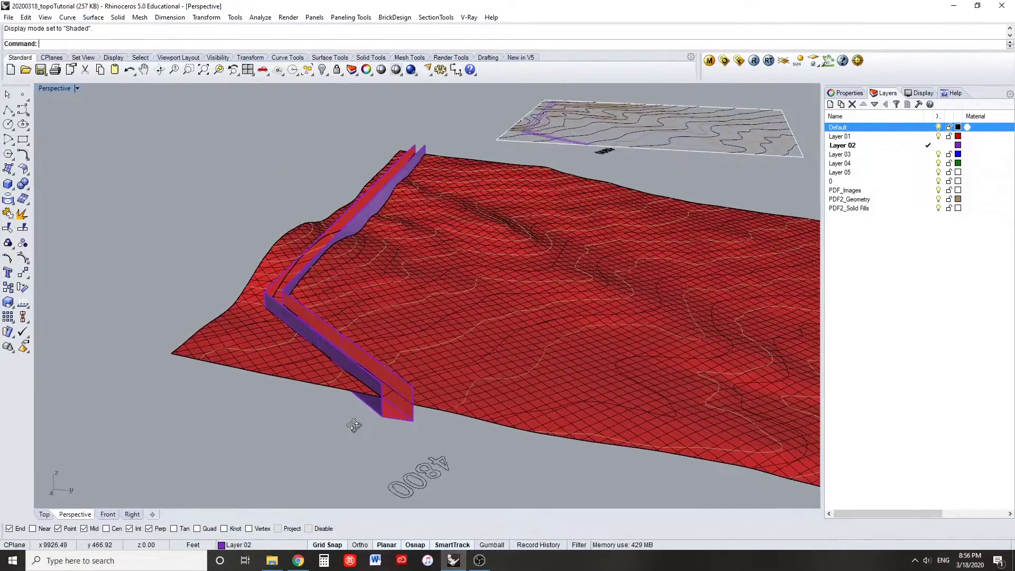
# Trim the channel box polysurface using the left terrain piece as the cutter
pyautogui.click(240, 357)
pyautogui.write('tr')
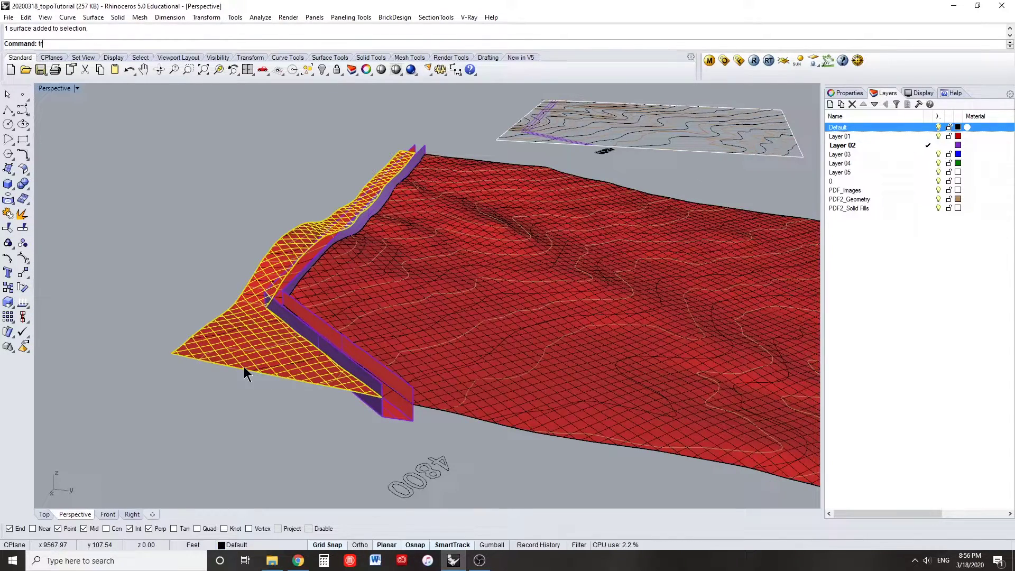
pyautogui.write('im')
pyautogui.press('Return')
pyautogui.moveTo(329, 350); pyautogui.dragTo(274, 259, button='right')
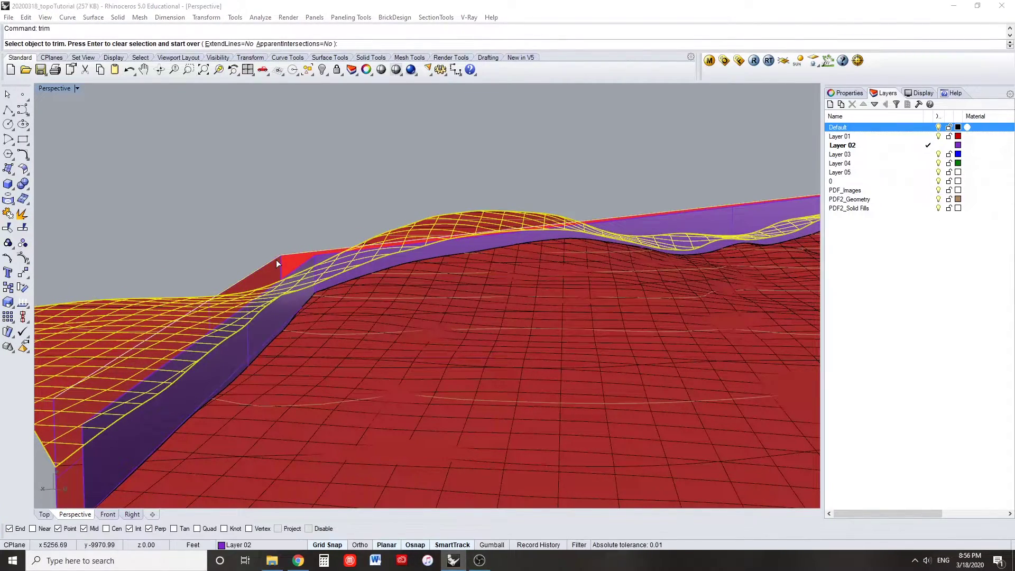
pyautogui.click(276, 259)
pyautogui.click(312, 293)
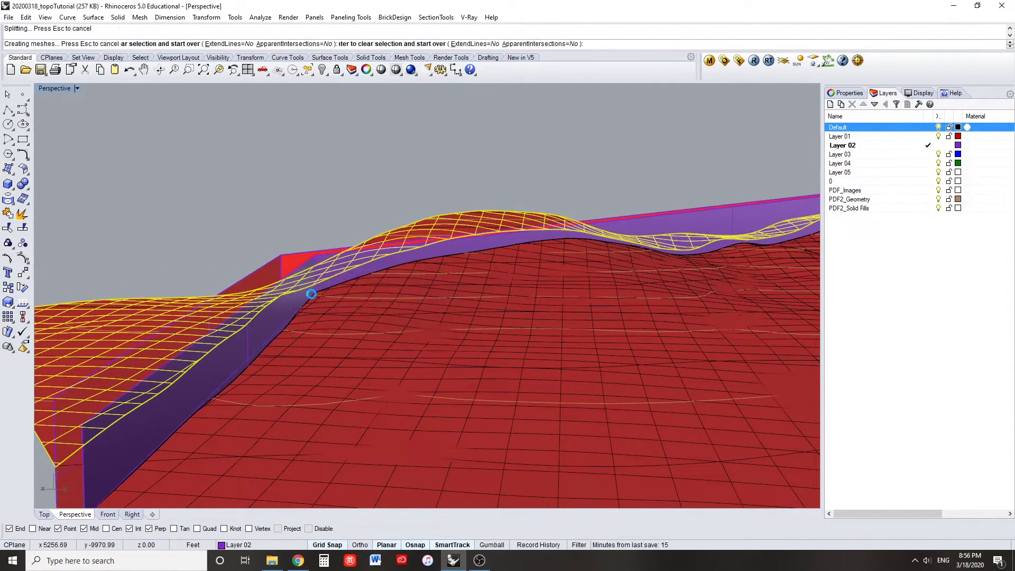
pyautogui.moveTo(233, 243); pyautogui.dragTo(375, 256, button='right')
pyautogui.press('Return')
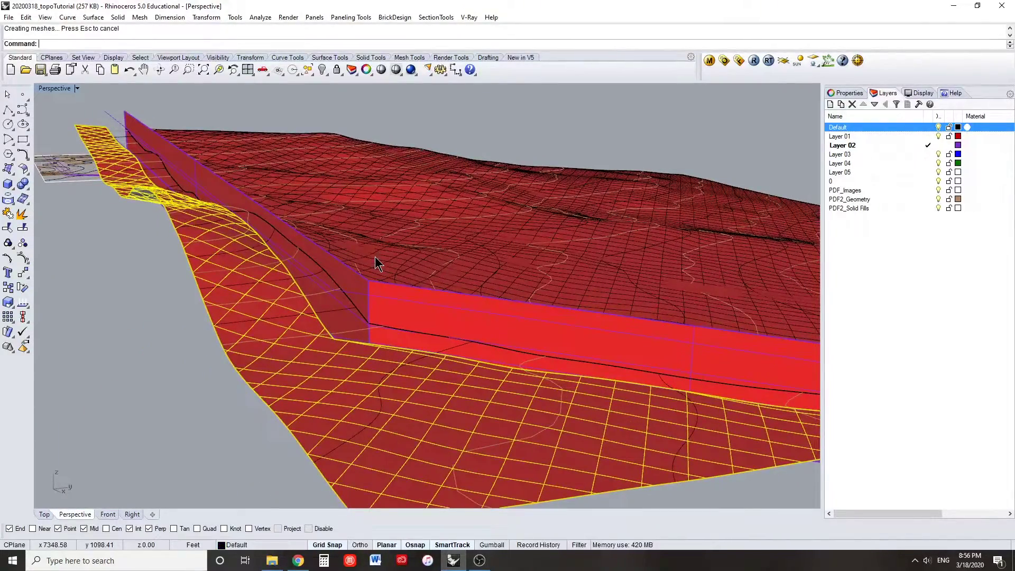
# Trim away the channel box's part above ground, using the terrain surface as the cutter
pyautogui.click(407, 155)
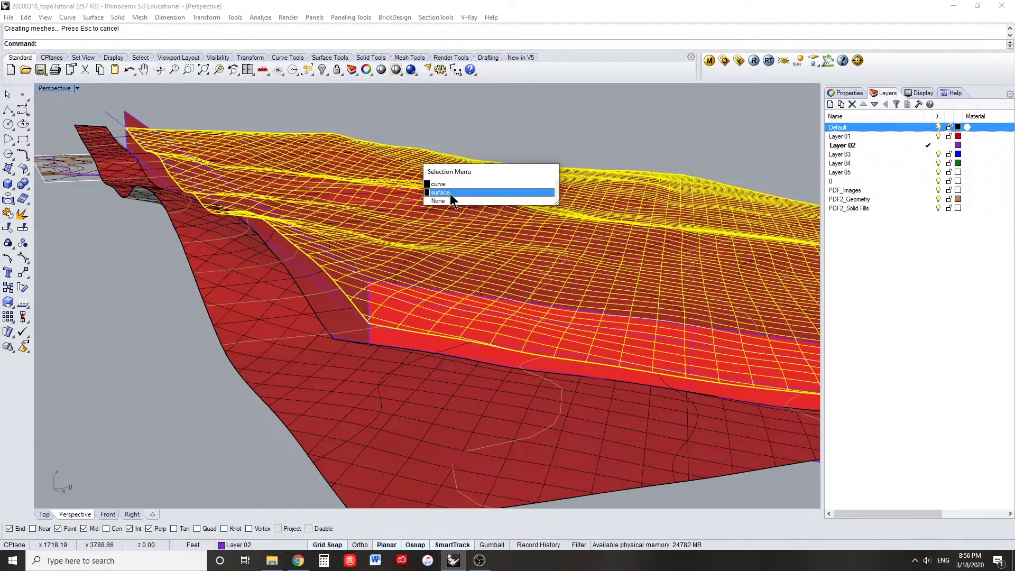
pyautogui.click(449, 193)
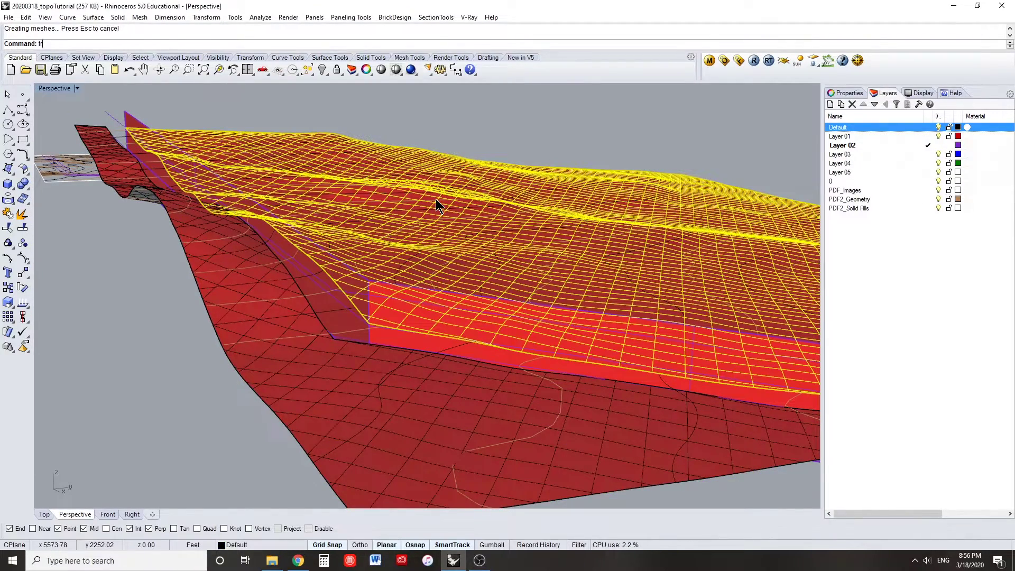
pyautogui.write('im')
pyautogui.press('Return')
pyautogui.moveTo(426, 207); pyautogui.dragTo(270, 242, button='right')
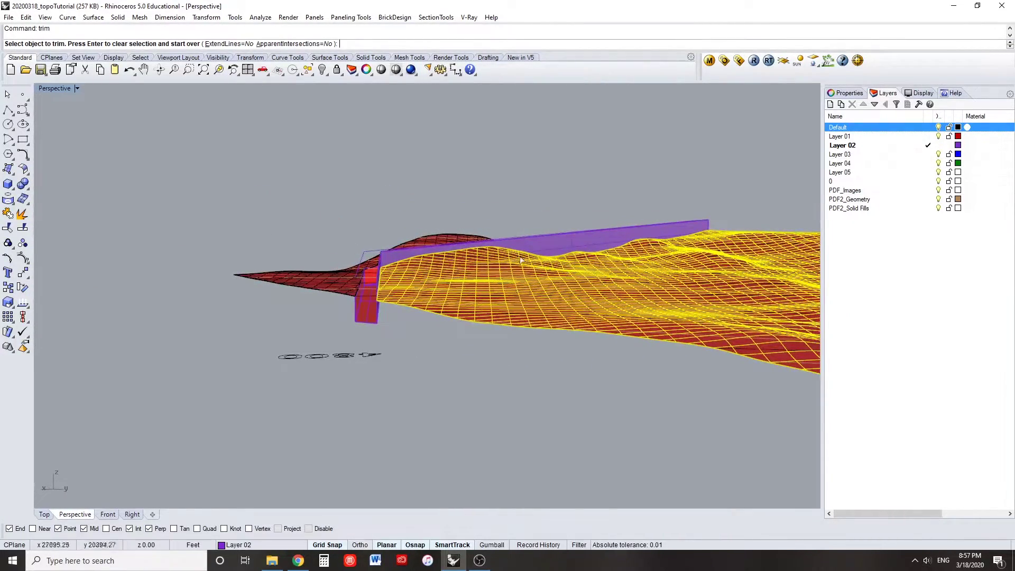
pyautogui.click(570, 239)
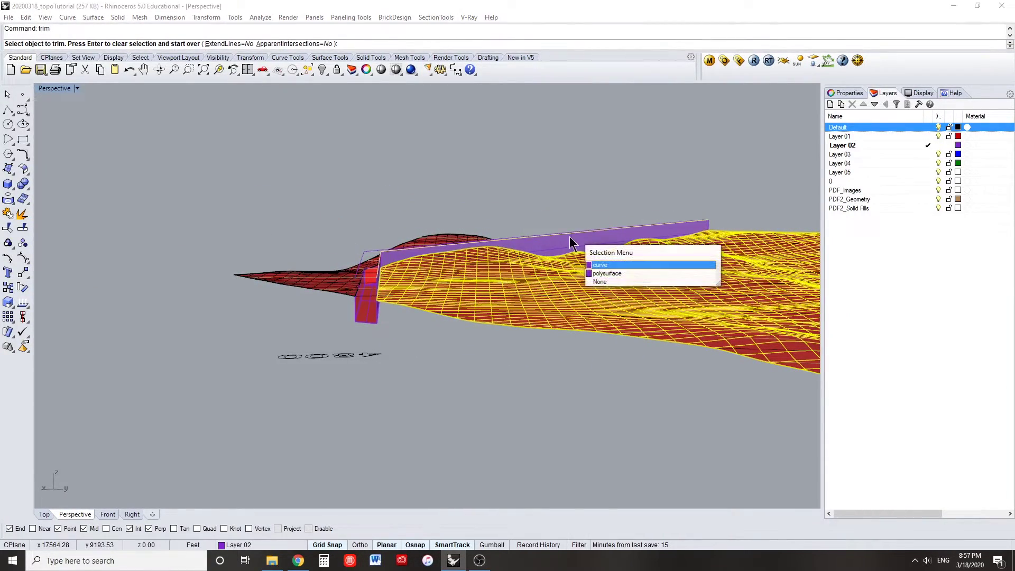
pyautogui.click(603, 271)
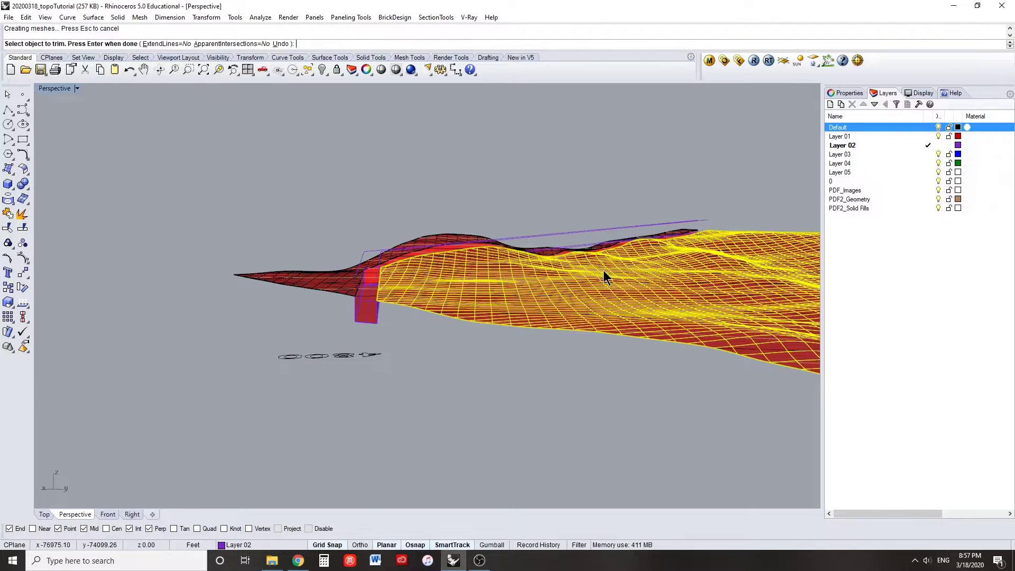
pyautogui.rightClick(515, 182)
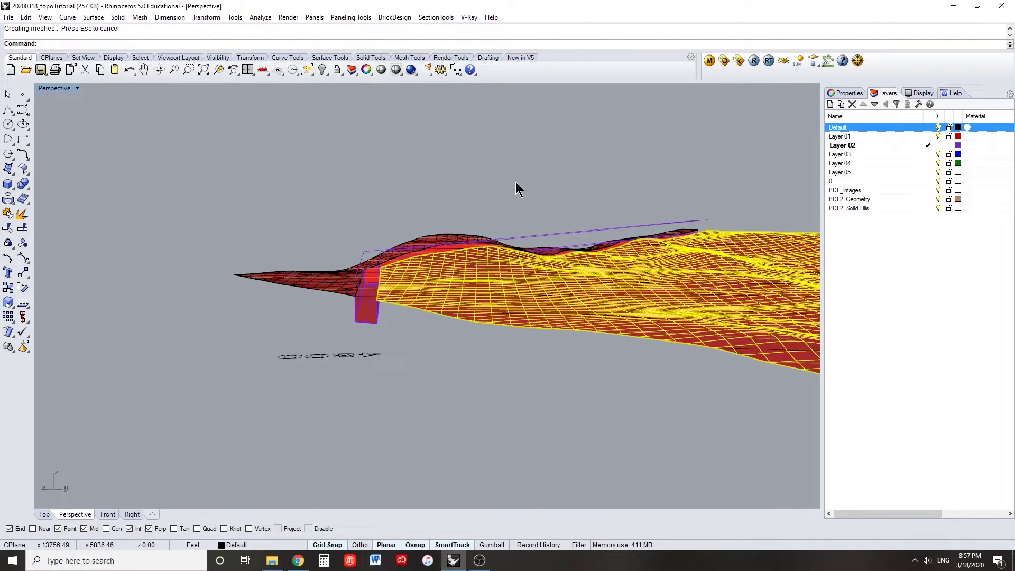
pyautogui.moveTo(319, 177); pyautogui.dragTo(325, 213, button='right')
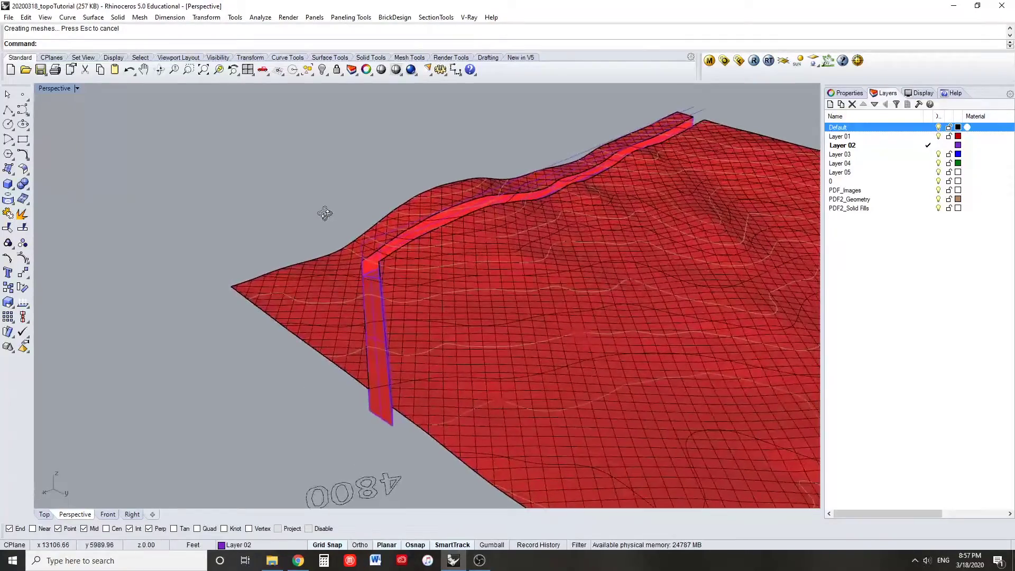
# Join the left terrain, the channel wall polysurface and the right terrain into one polysurface
pyautogui.click(325, 287)
pyautogui.scroll(3, 356, 281)
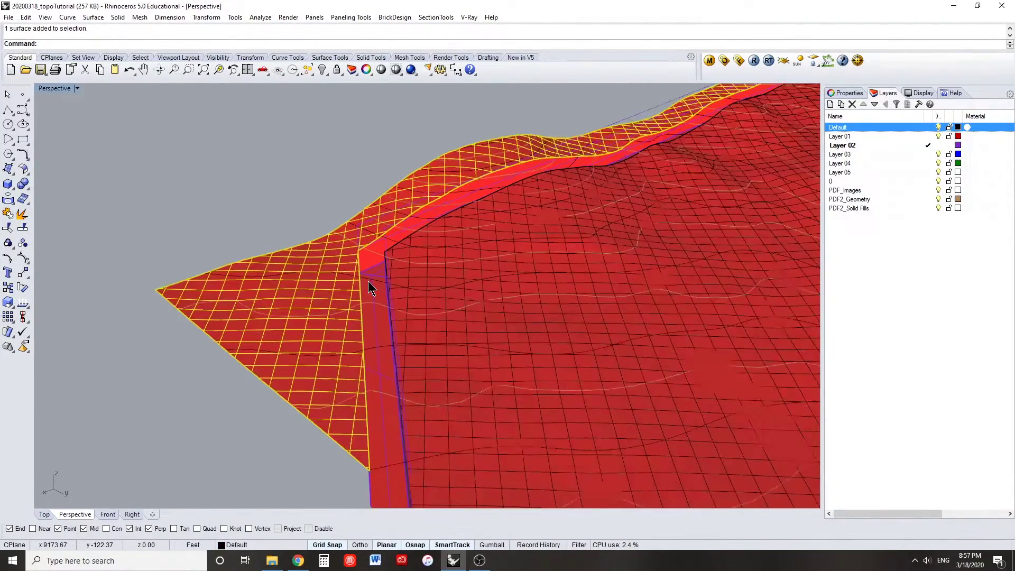
pyautogui.click(369, 328)
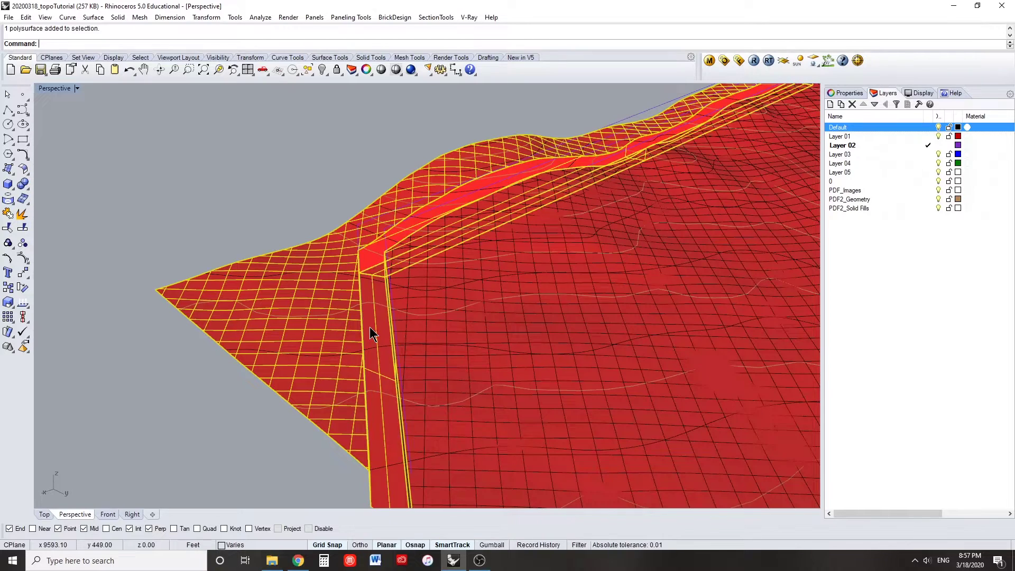
pyautogui.click(528, 337)
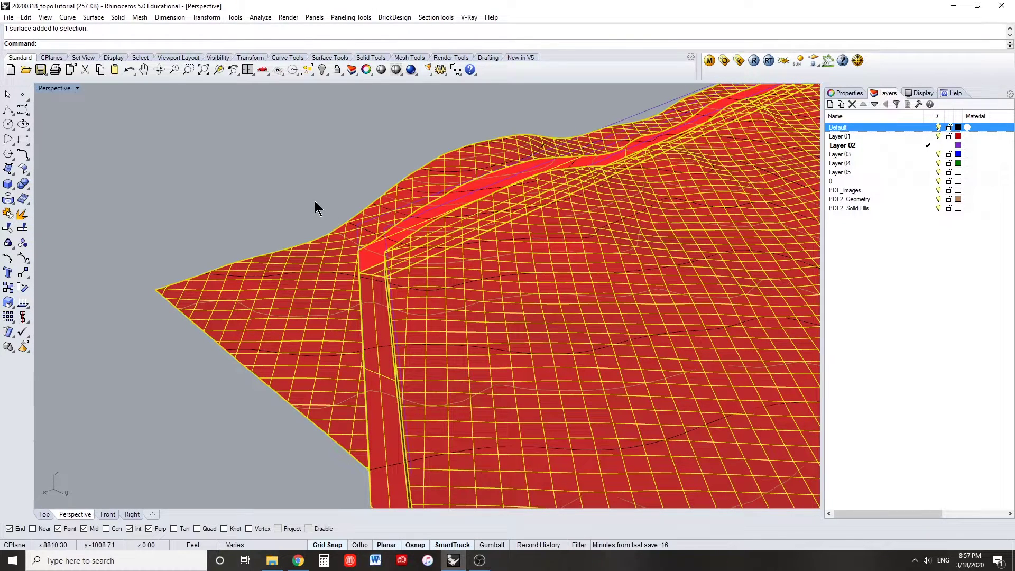
pyautogui.write('Join')
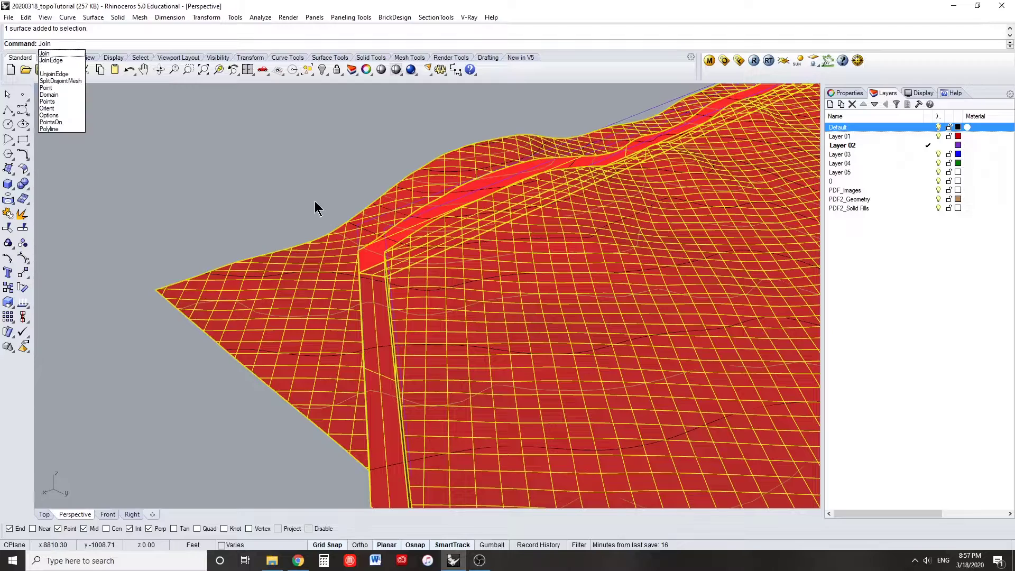
pyautogui.press('Return')
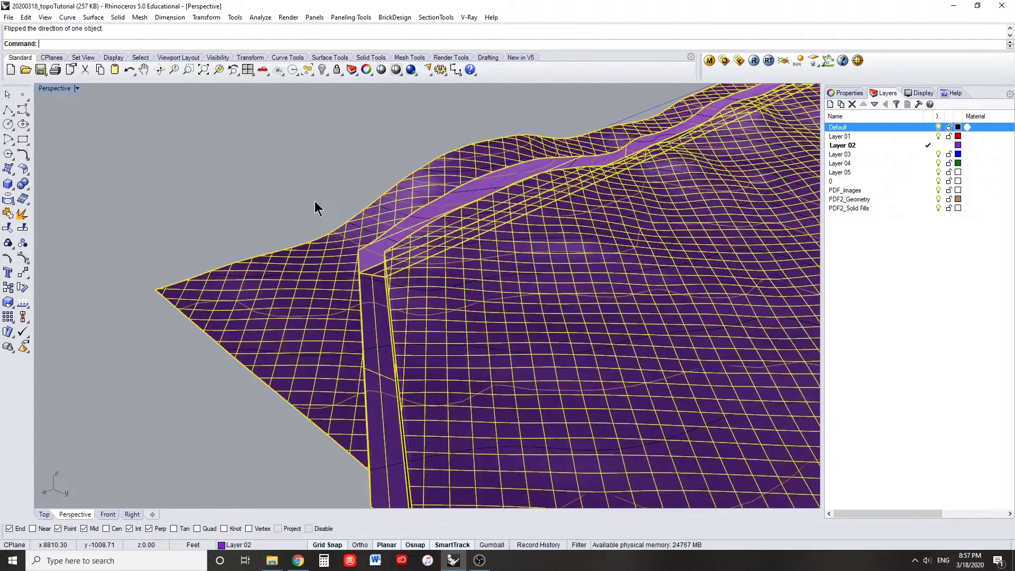
pyautogui.click(284, 176)
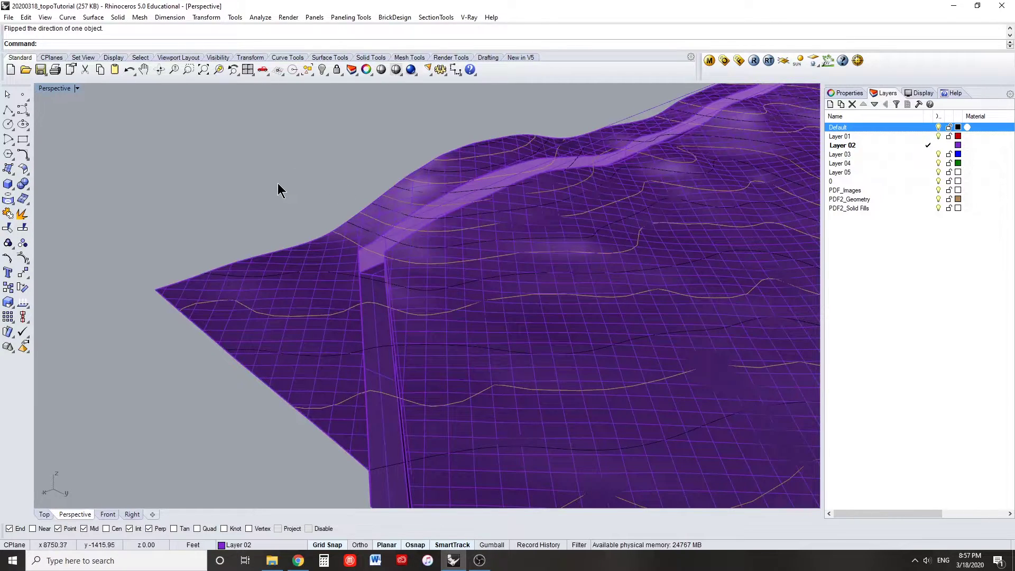
# Switch the Perspective view to Rendered display and orbit to inspect the channel wall
pyautogui.click(76, 88)
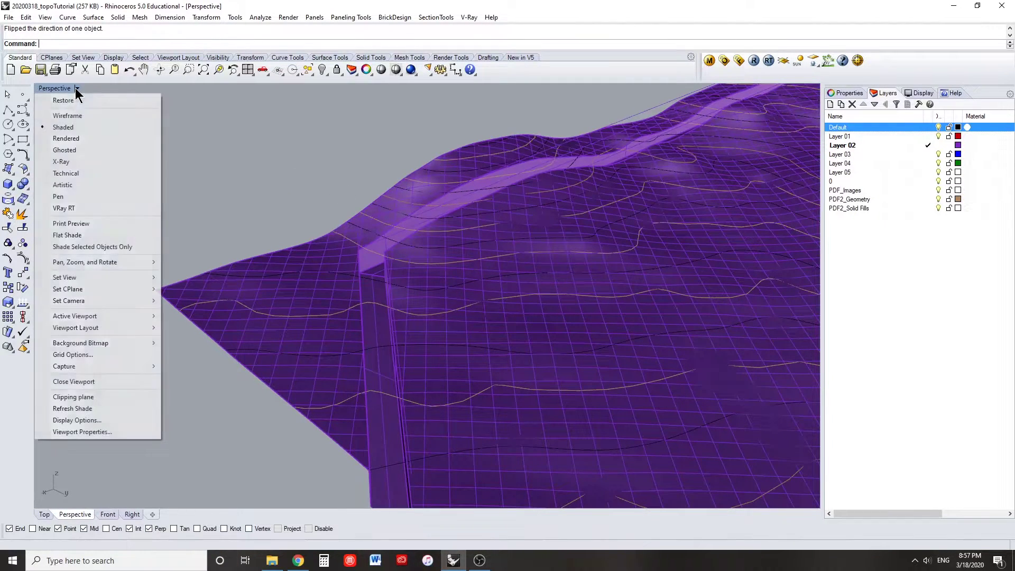
pyautogui.click(88, 138)
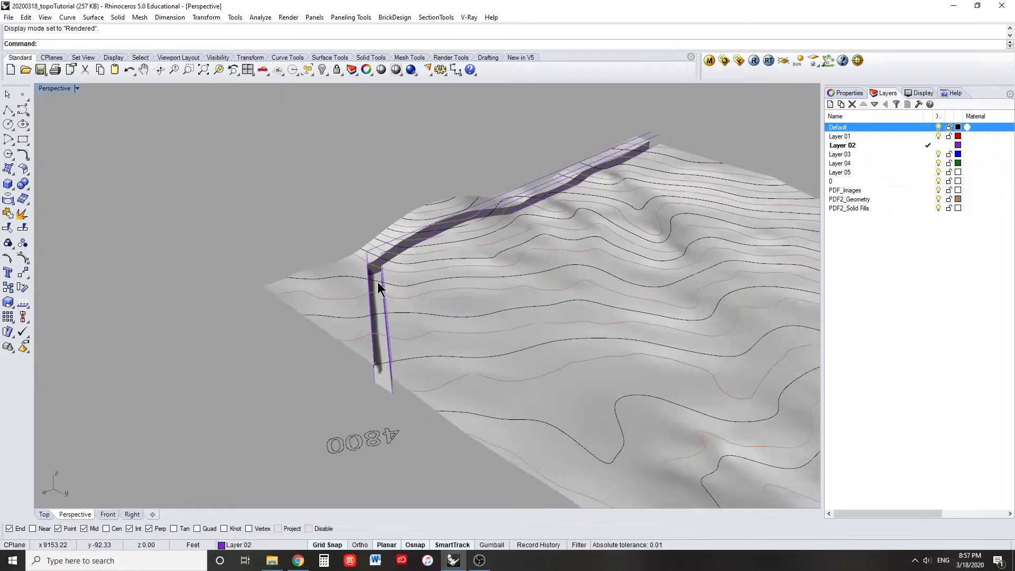
pyautogui.moveTo(515, 320); pyautogui.dragTo(556, 322, button='right')
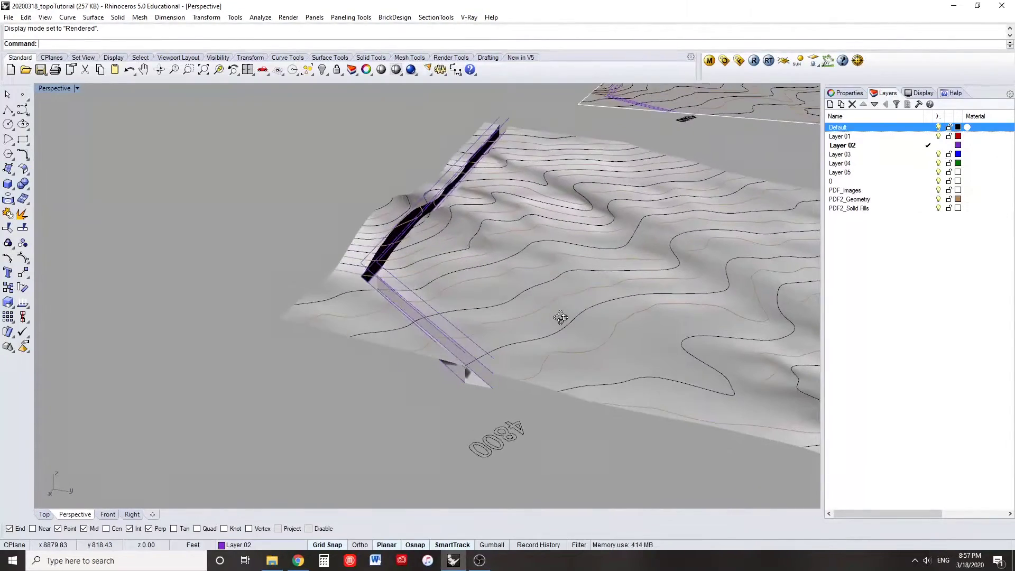
pyautogui.scroll(5, 479, 366)
pyautogui.moveTo(482, 369); pyautogui.dragTo(521, 362, button='right')
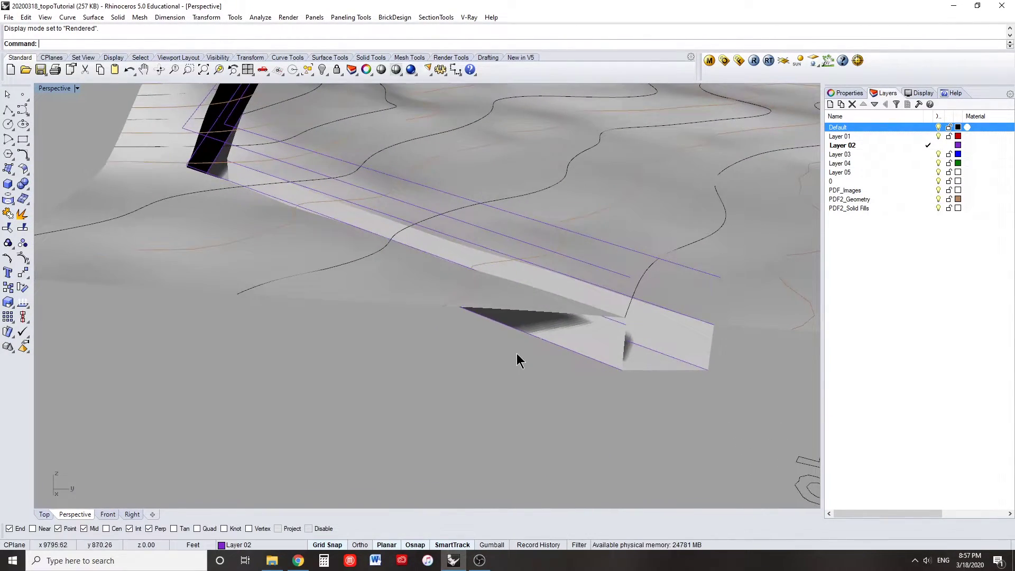
pyautogui.moveTo(327, 198); pyautogui.dragTo(446, 333, button='right')
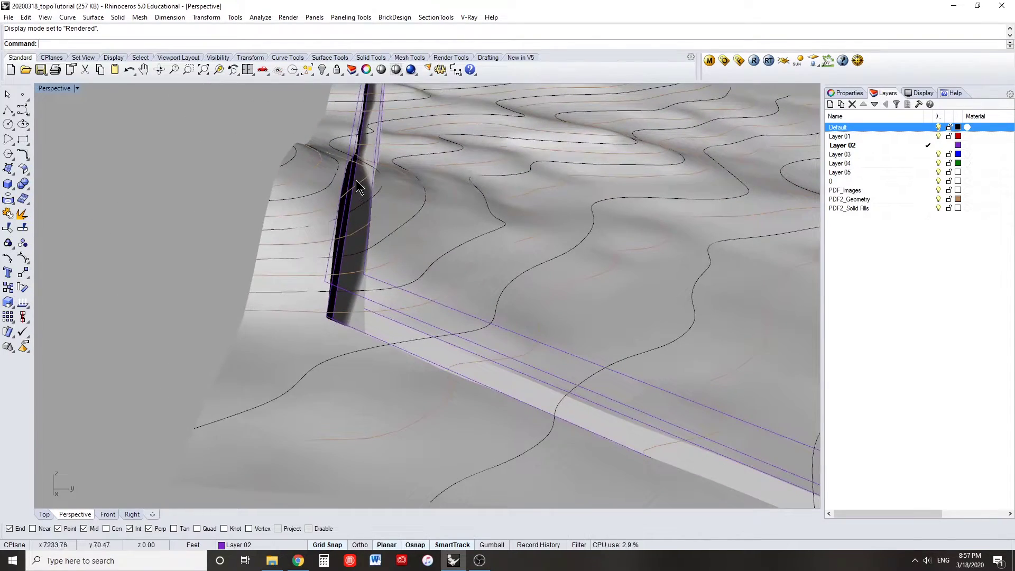
pyautogui.moveTo(356, 180)
pyautogui.keyDown('shift'); pyautogui.mouseDown(button='right')
pyautogui.moveTo(420, 339)
pyautogui.moveTo(457, 319)
pyautogui.moveTo(550, 353)
pyautogui.moveTo(444, 324)
pyautogui.moveTo(425, 264)
pyautogui.mouseUp(button='right'); pyautogui.keyUp('shift')
pyautogui.scroll(-5, 550, 353)
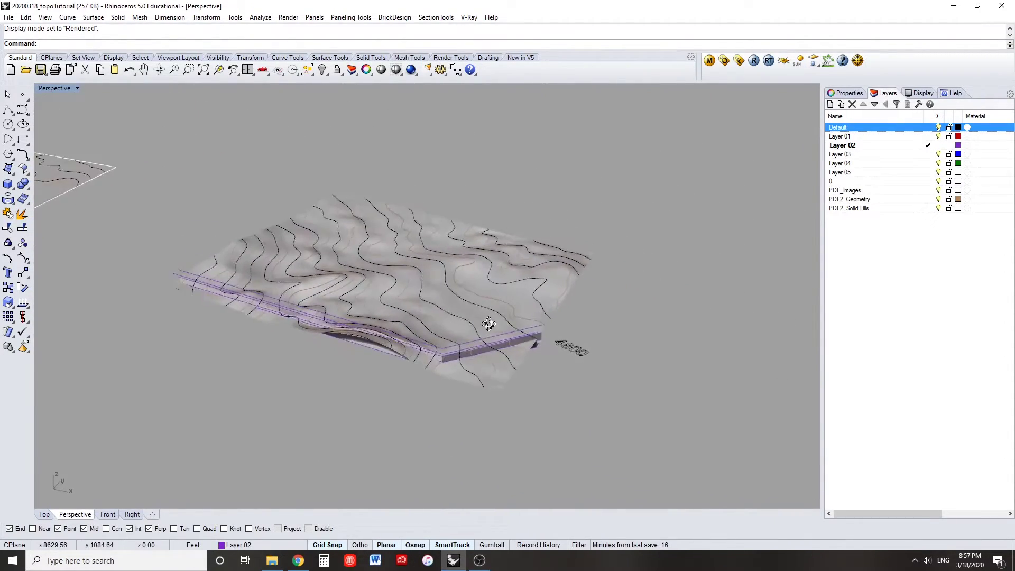
# Change the Perspective view's display mode to Ghosted
pyautogui.click(77, 88)
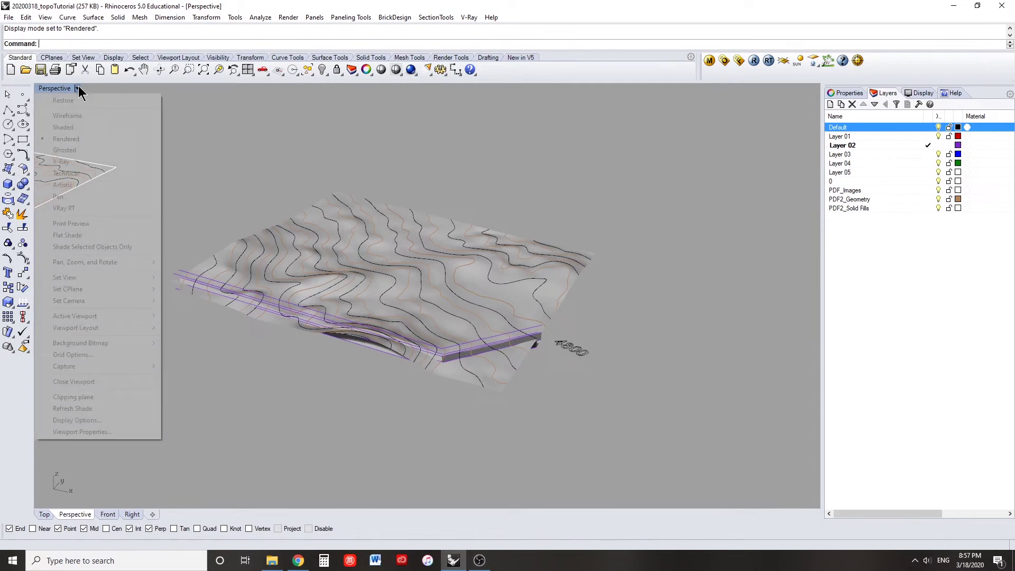
pyautogui.click(95, 148)
pyautogui.moveTo(375, 209); pyautogui.dragTo(420, 220, button='right')
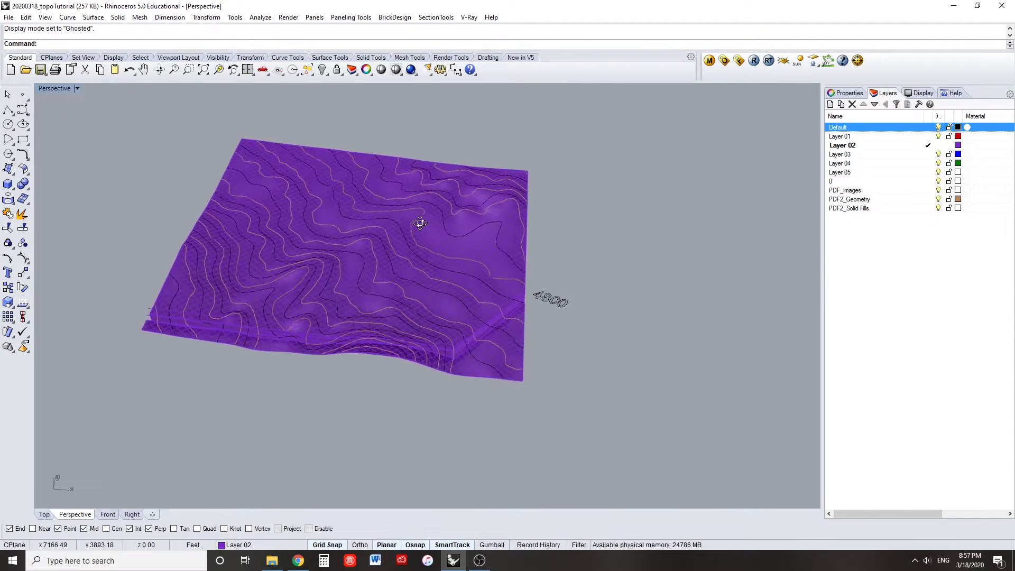
# Copy the joined terrain straight to the right of the original with Ortho on
pyautogui.click(442, 245)
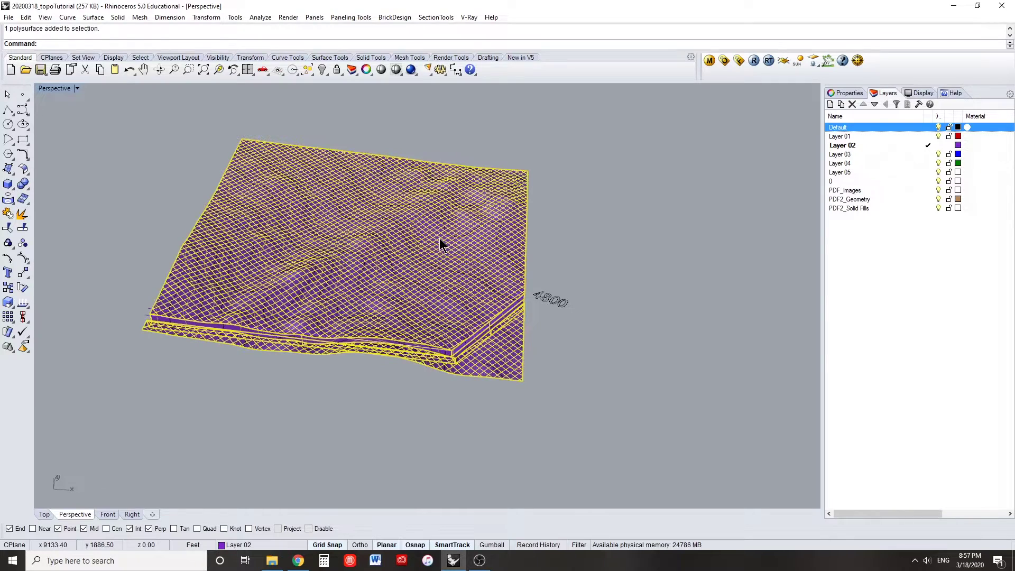
pyautogui.write('copy')
pyautogui.press('Return')
pyautogui.scroll(-4, 439, 241)
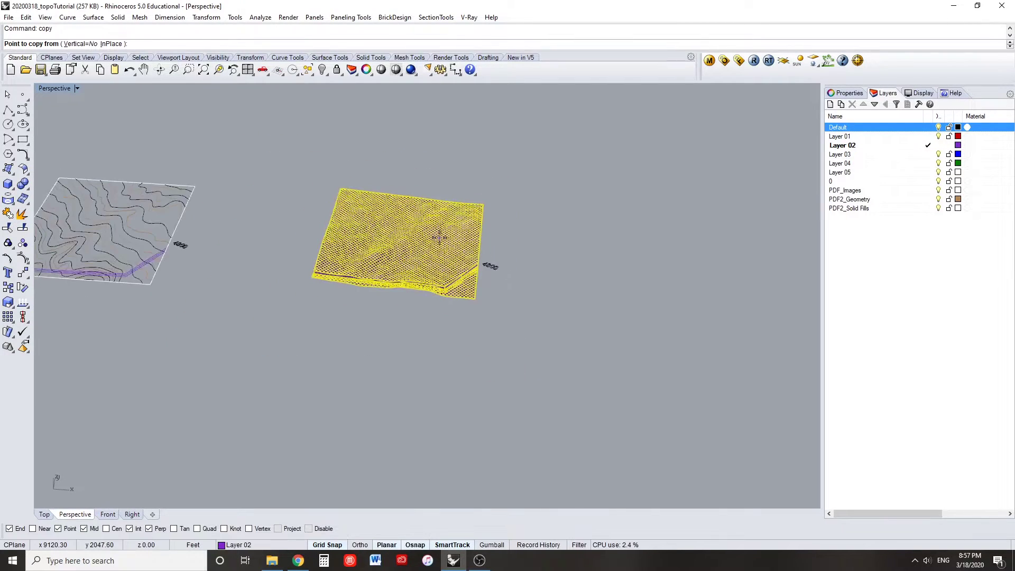
pyautogui.click(373, 330)
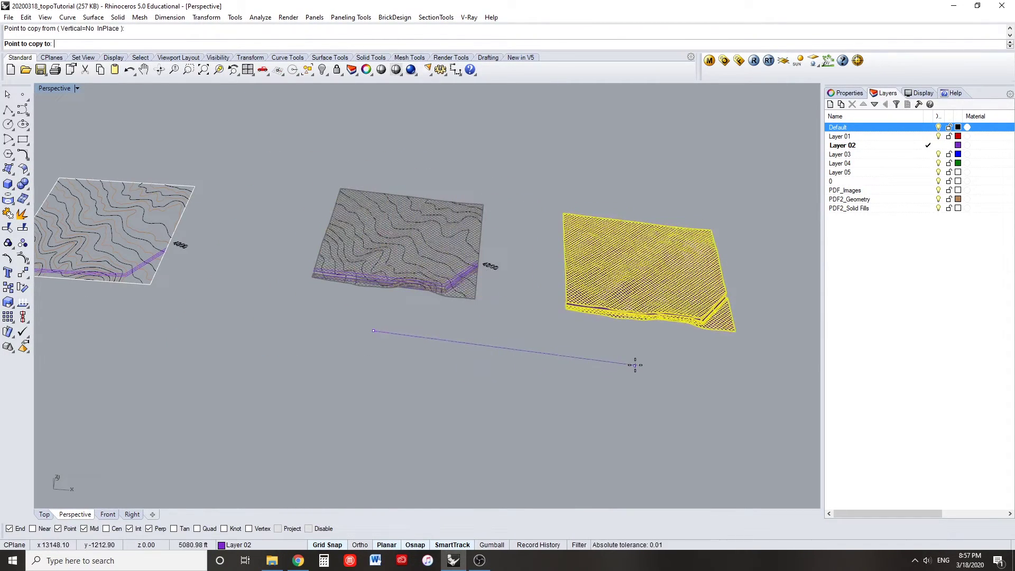
pyautogui.press('F8')
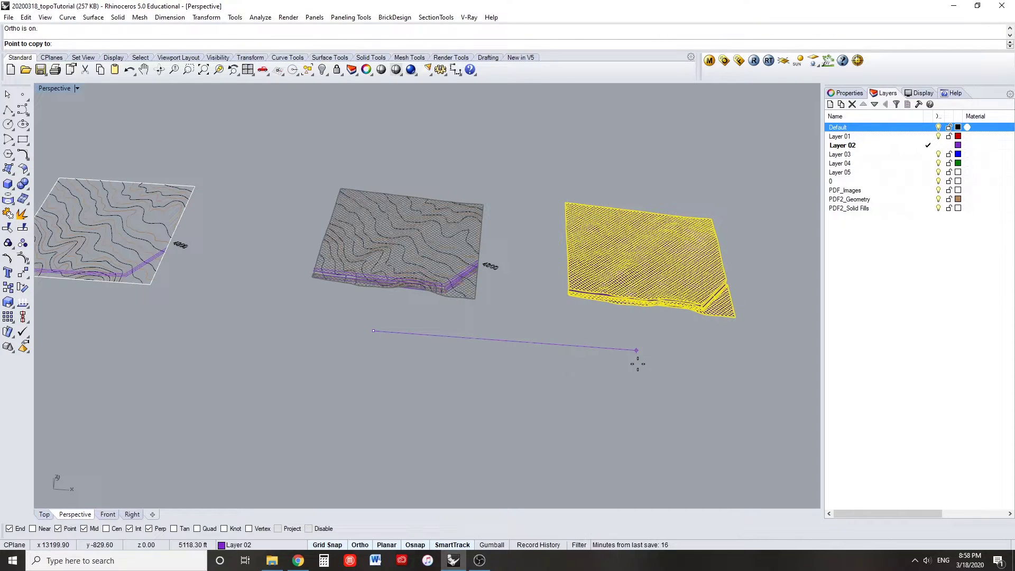
pyautogui.click(637, 363)
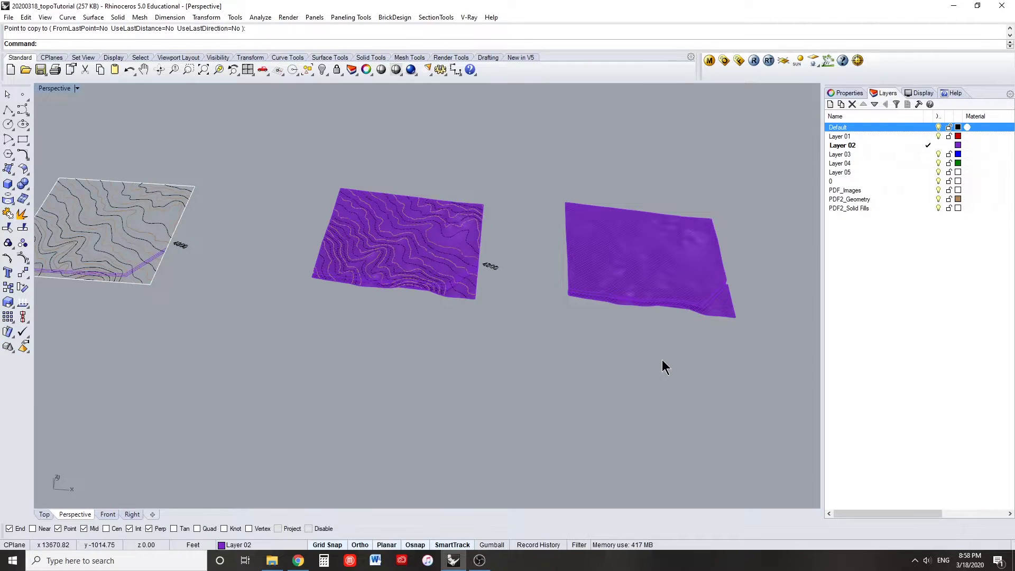
pyautogui.keyDown('shift'); pyautogui.moveTo(661, 359); pyautogui.dragTo(511, 310, button='right'); pyautogui.keyUp('shift')
# Zoom to the terrain copy with ZS and save the file
pyautogui.click(507, 274)
pyautogui.write('zs')
pyautogui.press('Return')
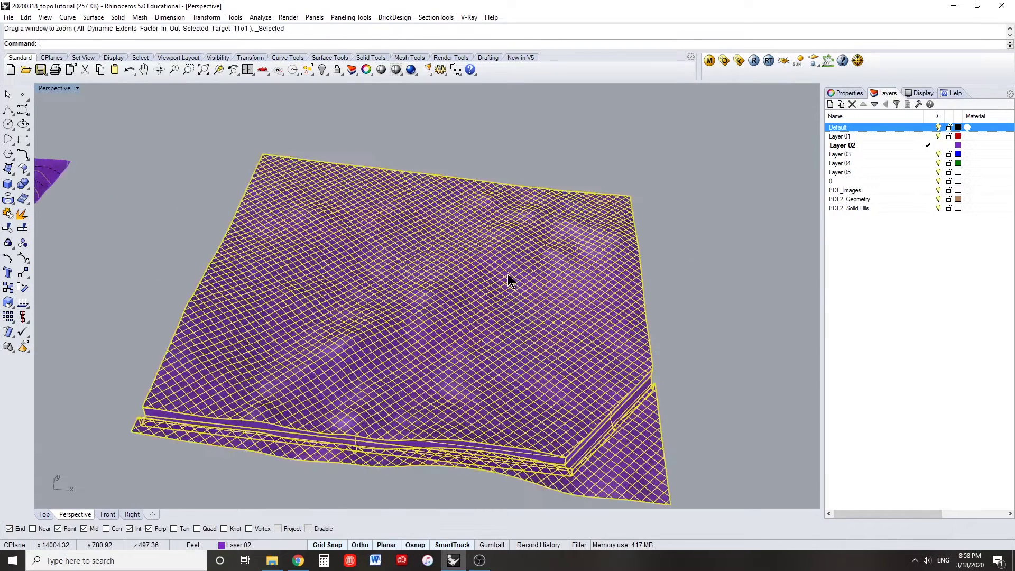
pyautogui.press('Escape')
pyautogui.hotkey('ctrl', 's')
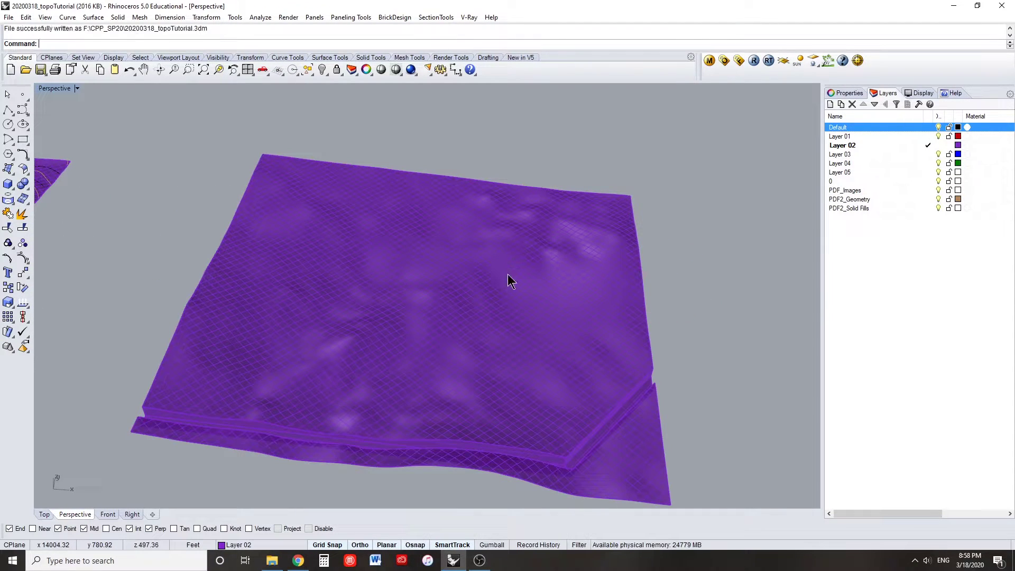
pyautogui.moveTo(506, 328); pyautogui.dragTo(515, 304, button='right')
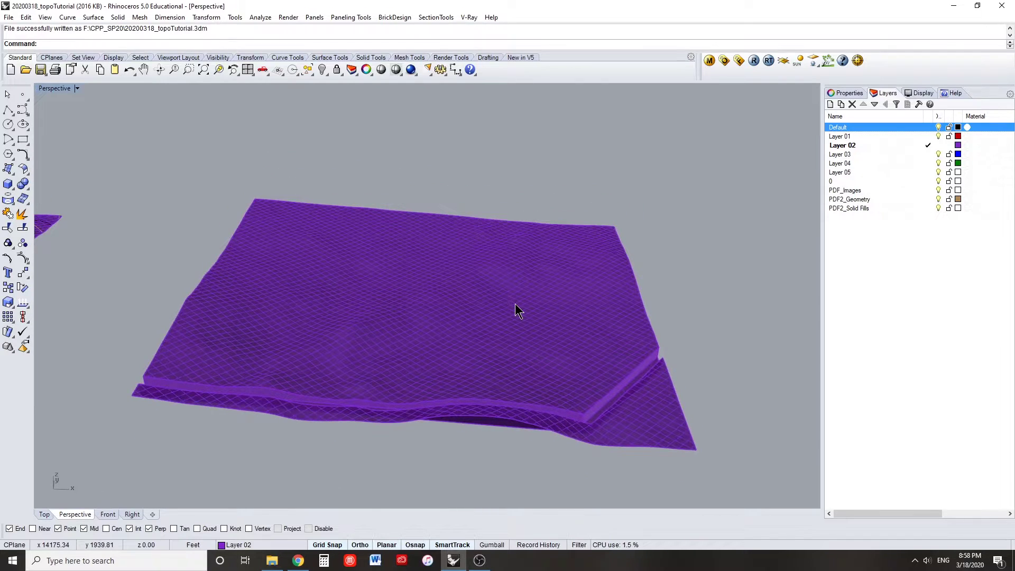
# Create a BoundingBox solid around the copied terrain polysurface
pyautogui.click(515, 305)
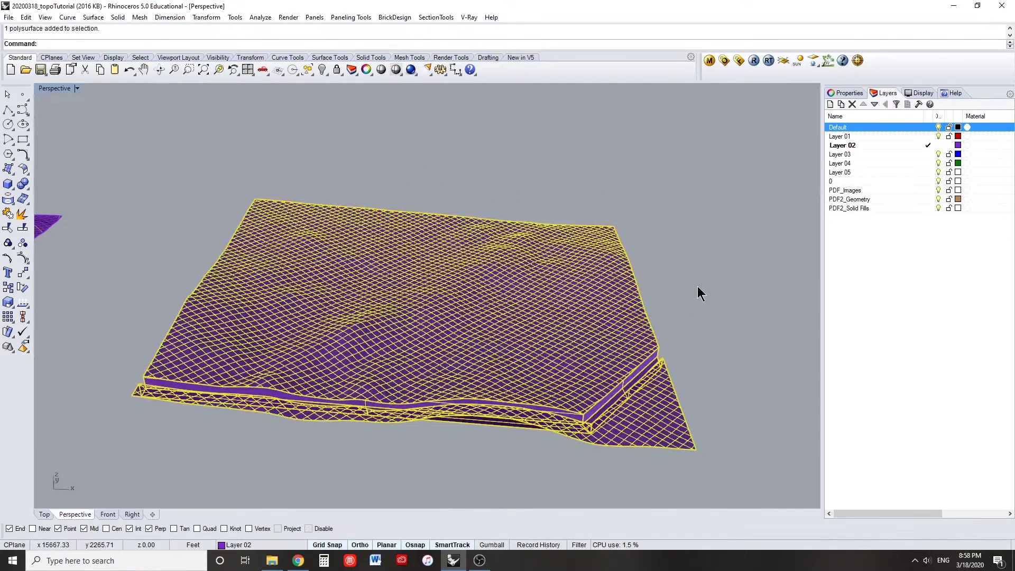
pyautogui.write('bound')
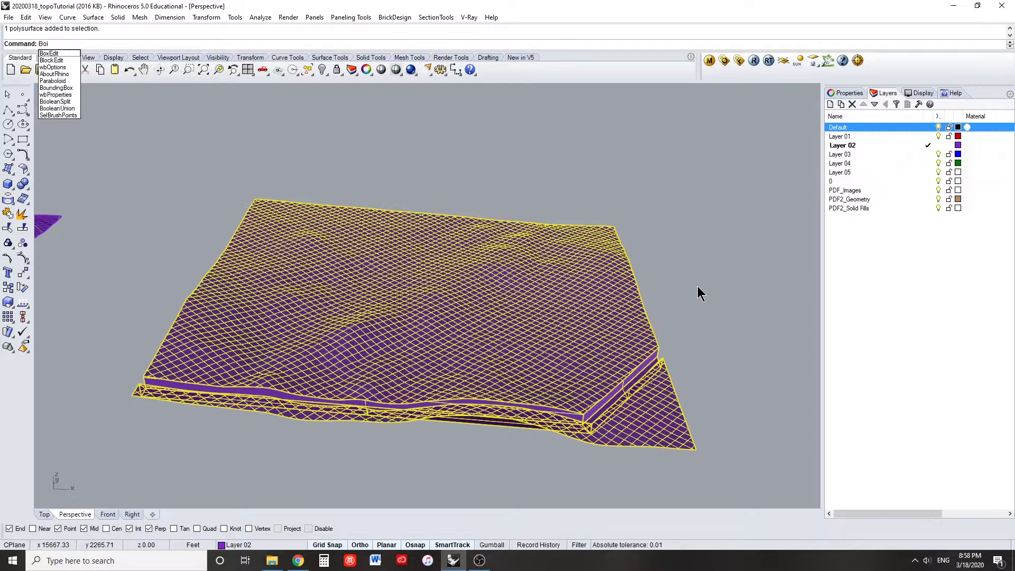
pyautogui.write('ingBox')
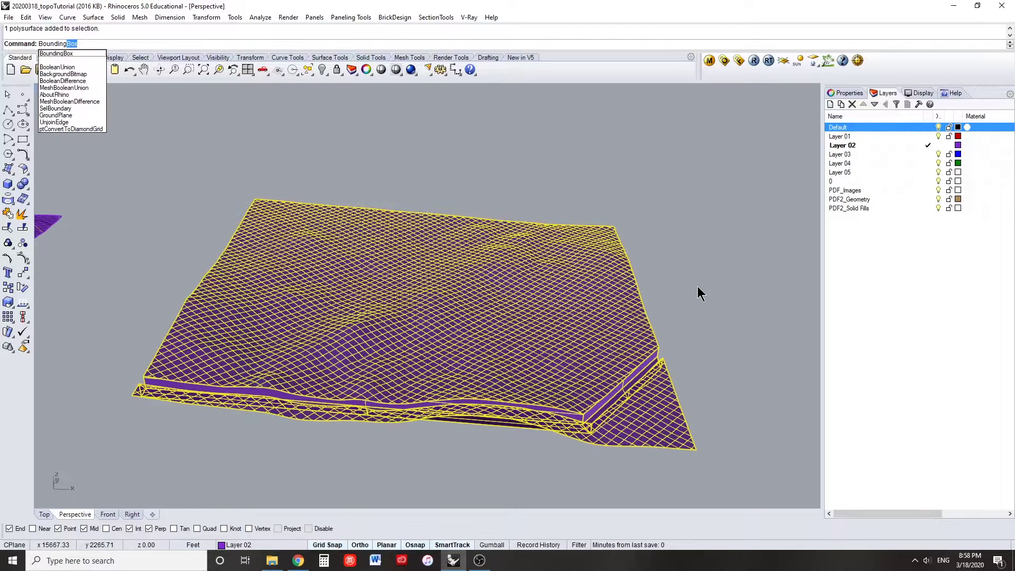
pyautogui.press('Return')
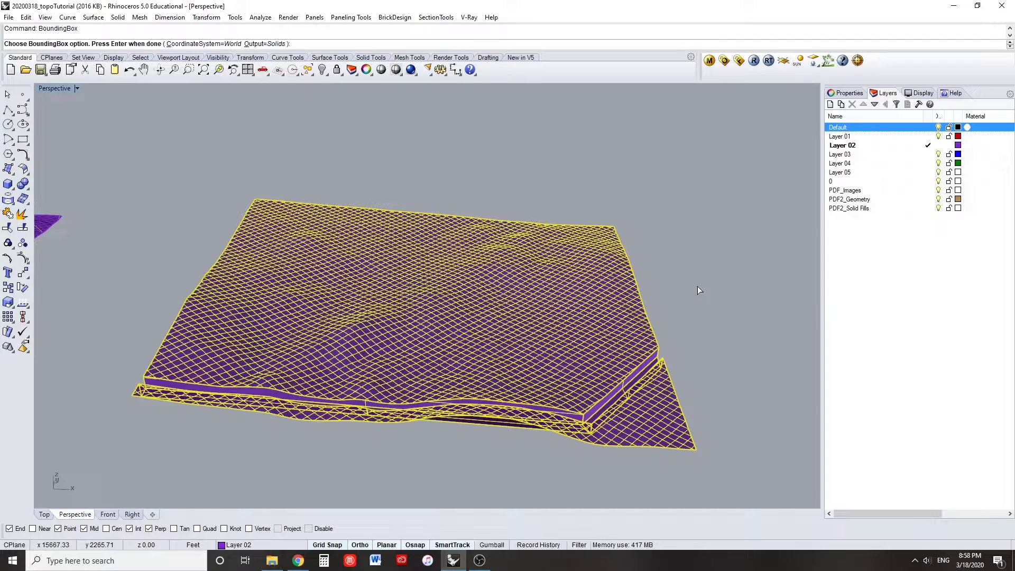
pyautogui.press('Return')
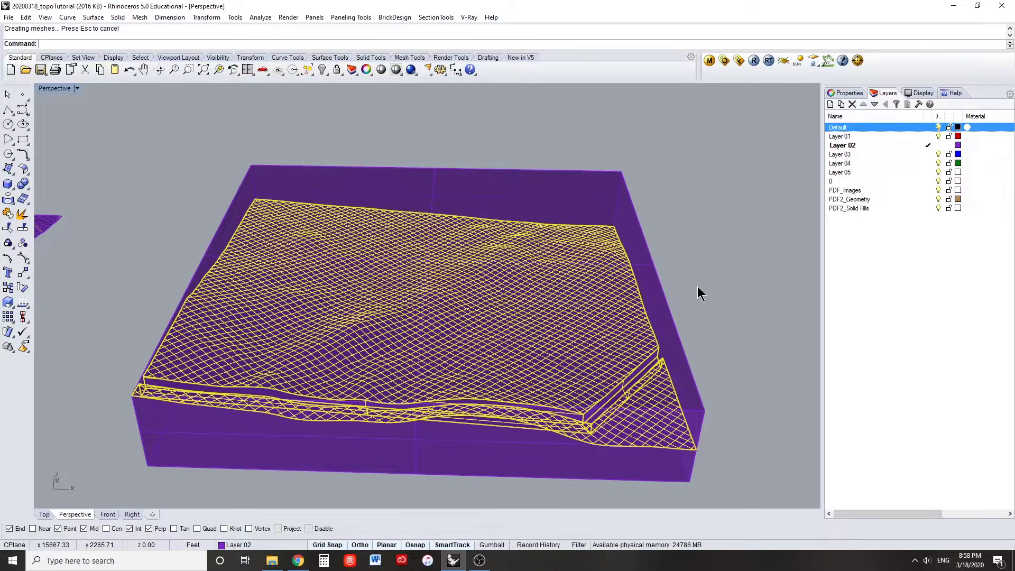
pyautogui.moveTo(736, 375); pyautogui.dragTo(715, 348, button='right')
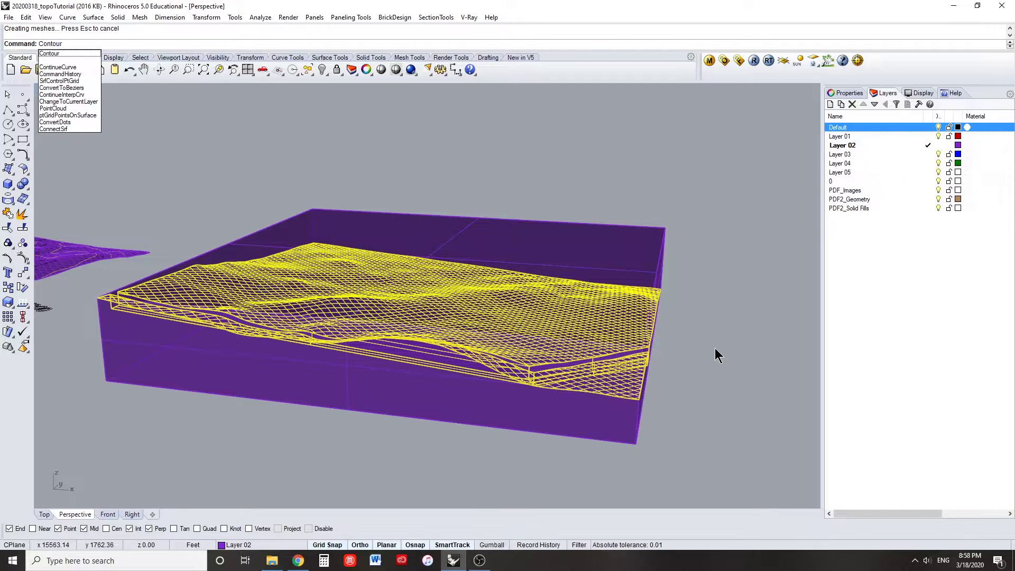
# Contour the terrain at 20-foot spacing between the box's bottom and top corners, then select the box
pyautogui.press('Return')
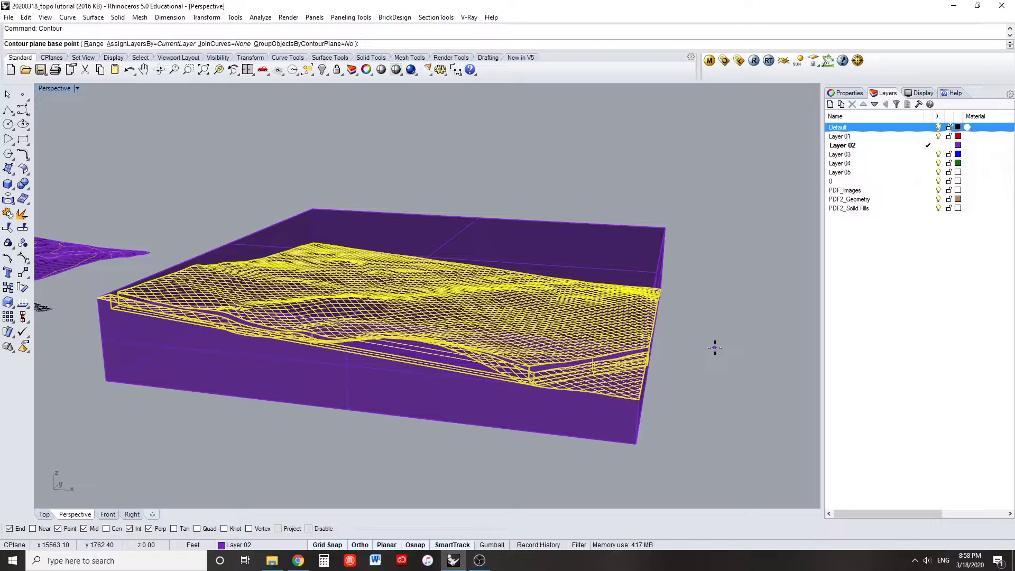
pyautogui.moveTo(714, 414); pyautogui.dragTo(736, 412, button='right')
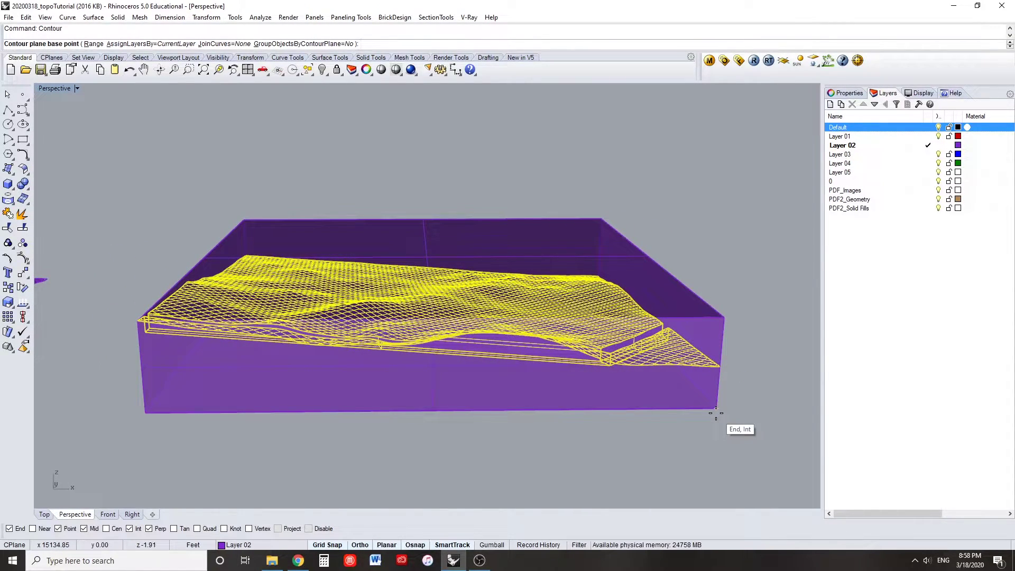
pyautogui.click(715, 413)
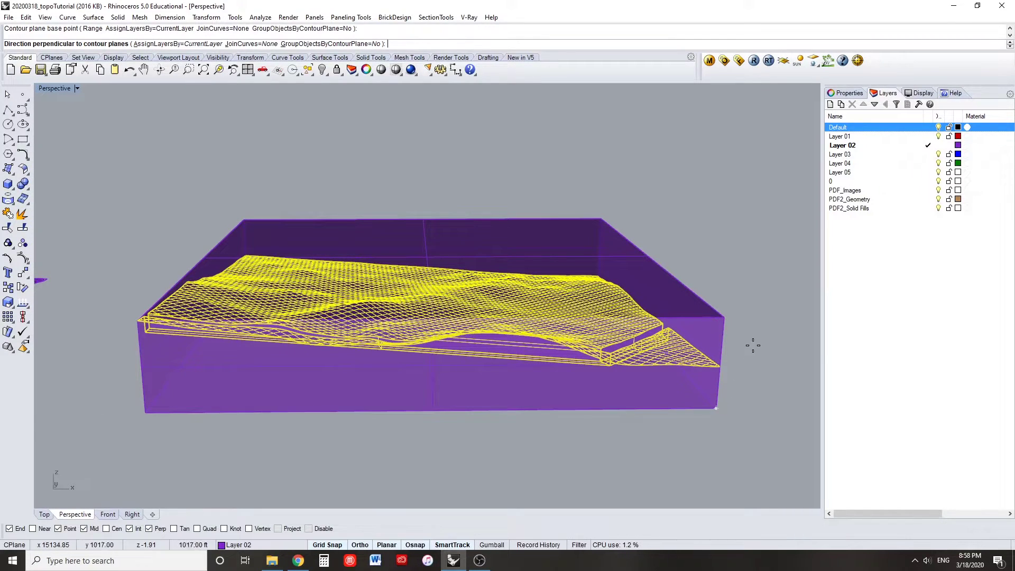
pyautogui.click(728, 317)
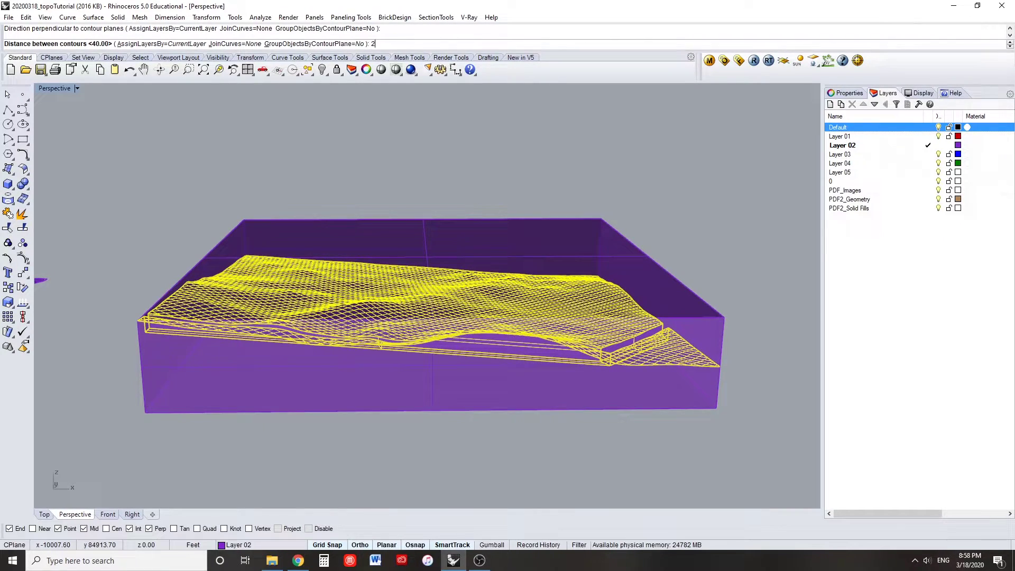
pyautogui.write('20')
pyautogui.press('Return')
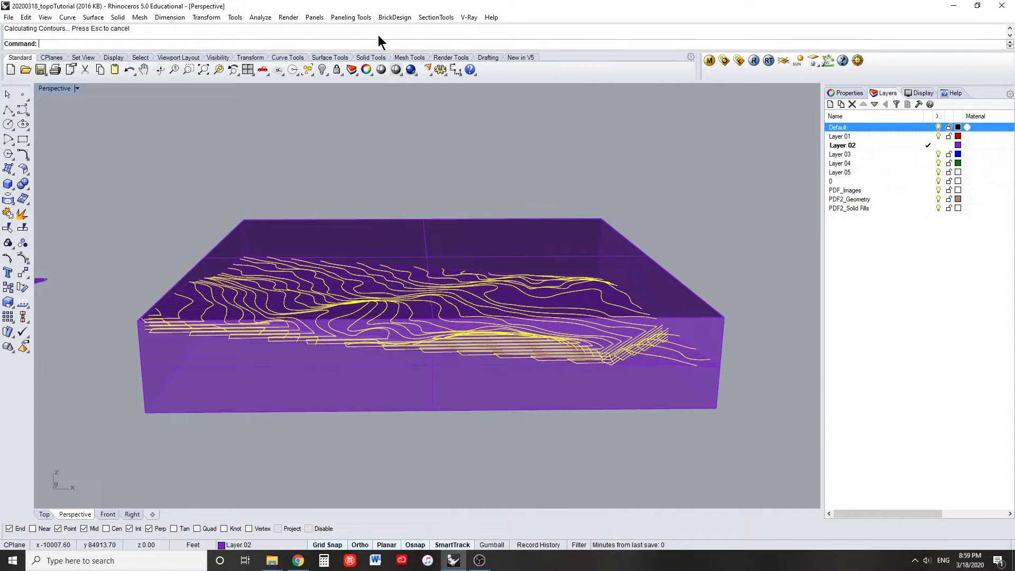
pyautogui.press('Delete')
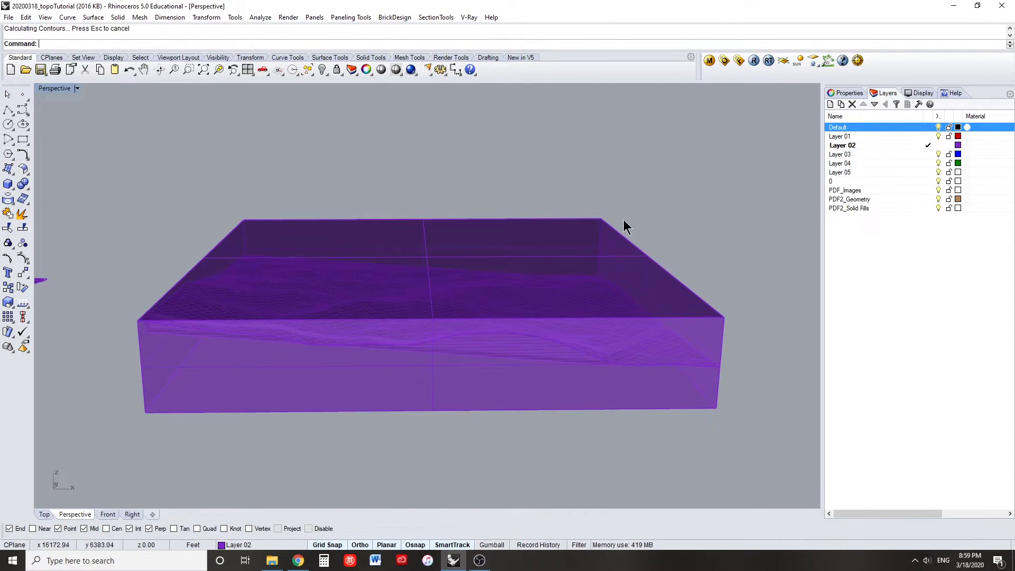
pyautogui.click(571, 221)
# Delete the bounding box and hide the terrain polysurface so only its contour curves remain
pyautogui.press('Delete')
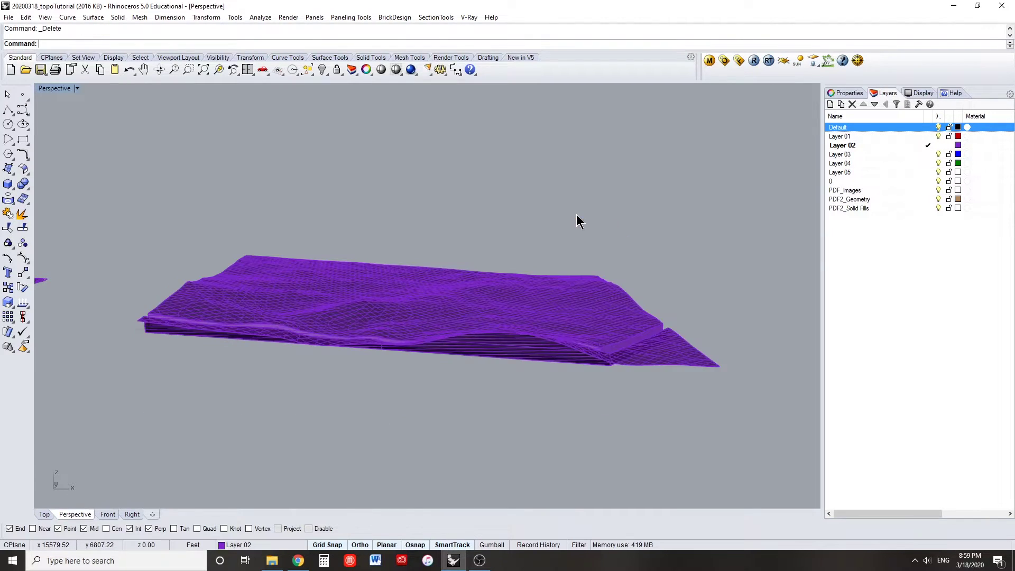
pyautogui.moveTo(618, 228); pyautogui.dragTo(576, 247, button='right')
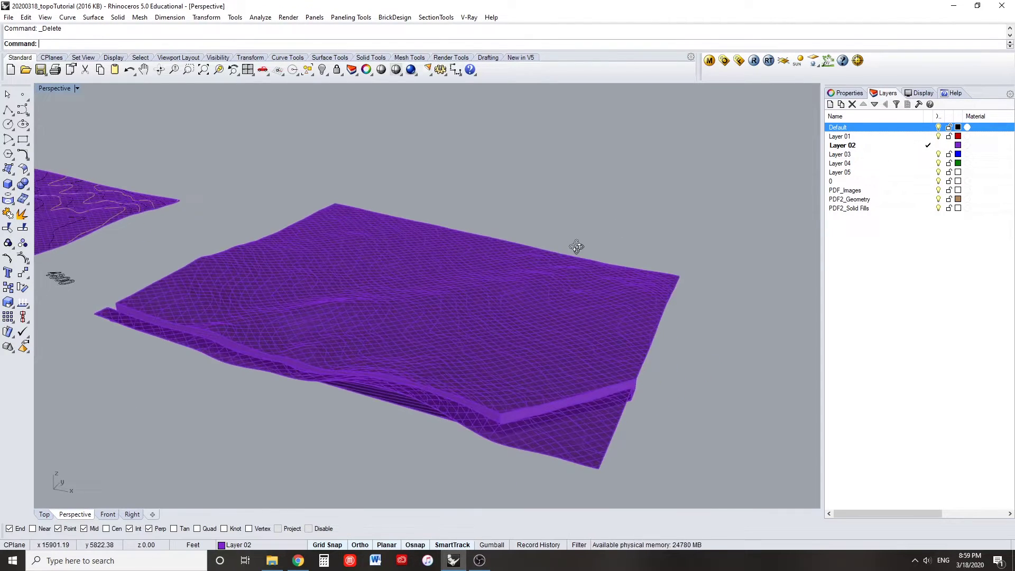
pyautogui.click(603, 325)
pyautogui.write('hid')
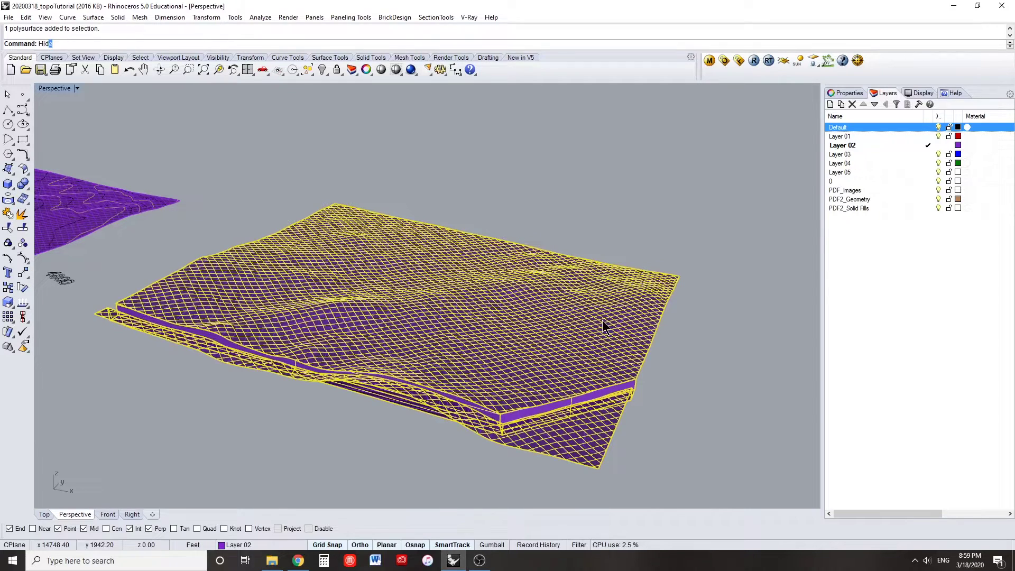
pyautogui.press('Return')
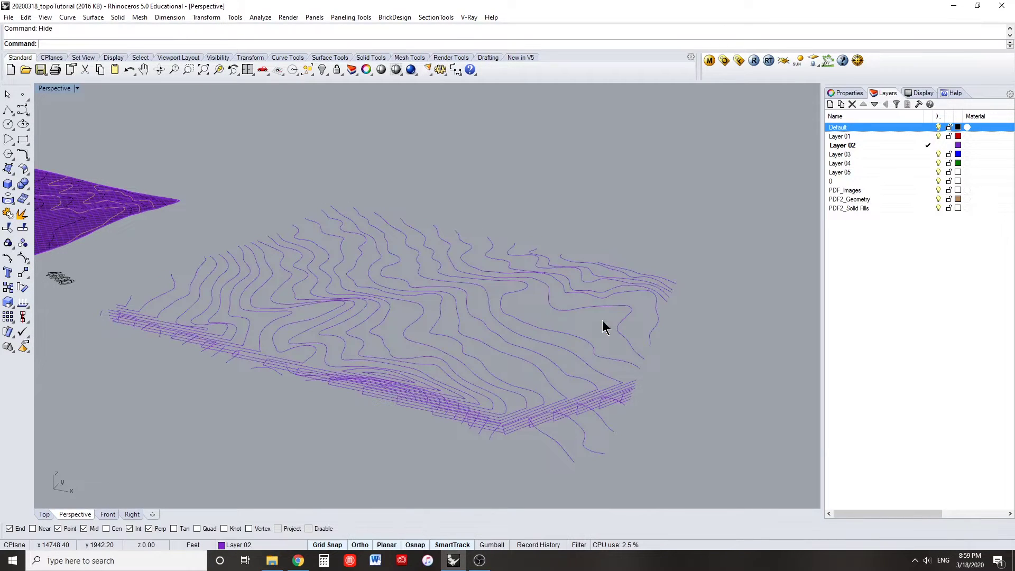
pyautogui.moveTo(709, 376); pyautogui.dragTo(544, 362, button='right')
pyautogui.scroll(5, 204, 361)
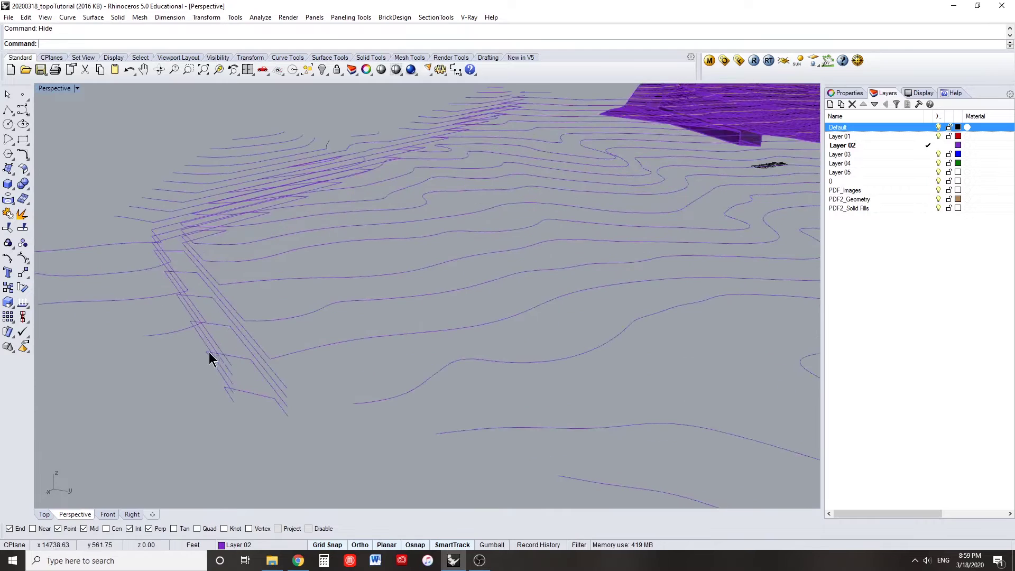
pyautogui.click(297, 351)
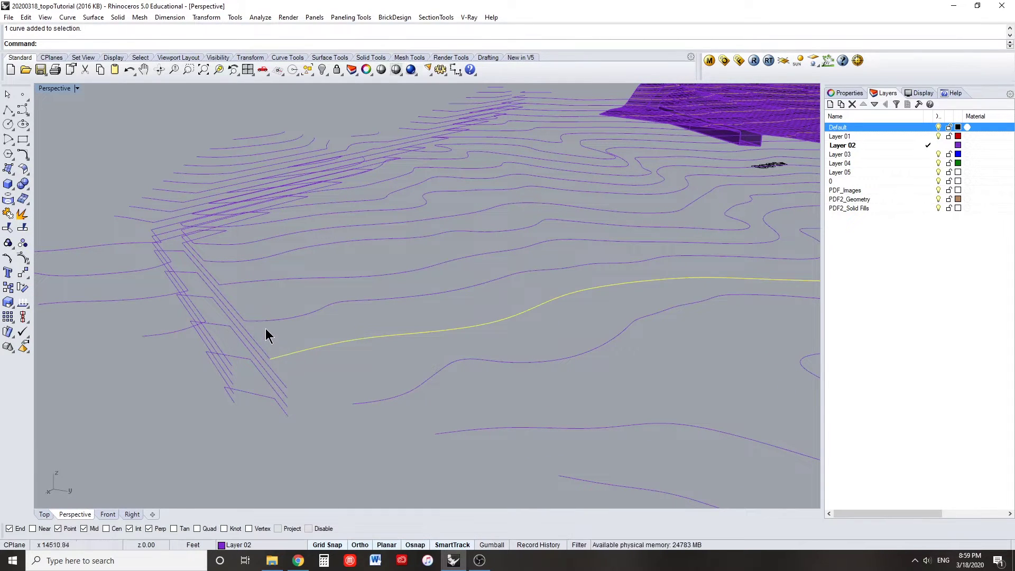
pyautogui.moveTo(264, 320); pyautogui.dragTo(362, 347, button='right')
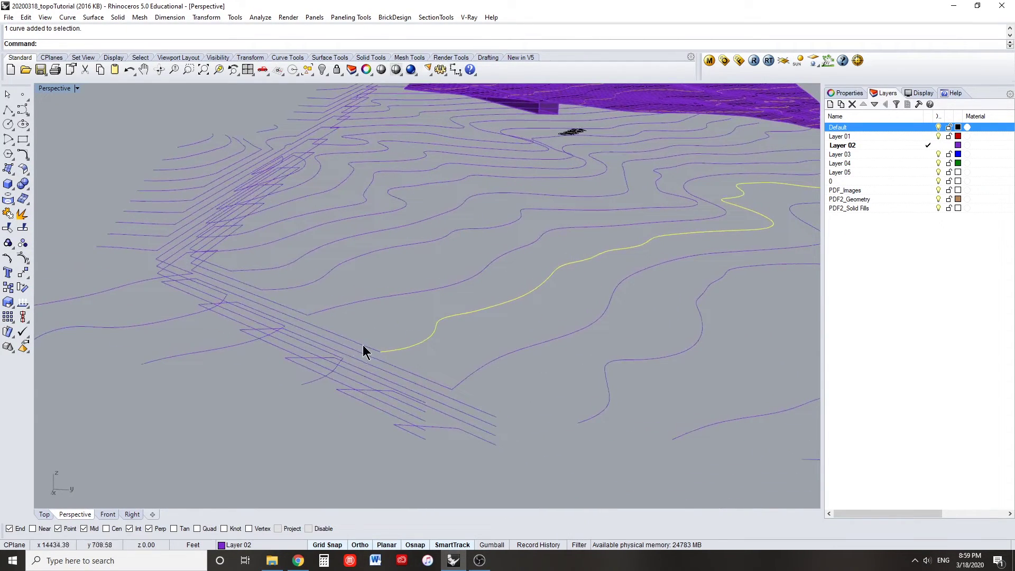
pyautogui.keyDown('shift'); pyautogui.click(364, 345); pyautogui.keyUp('shift')
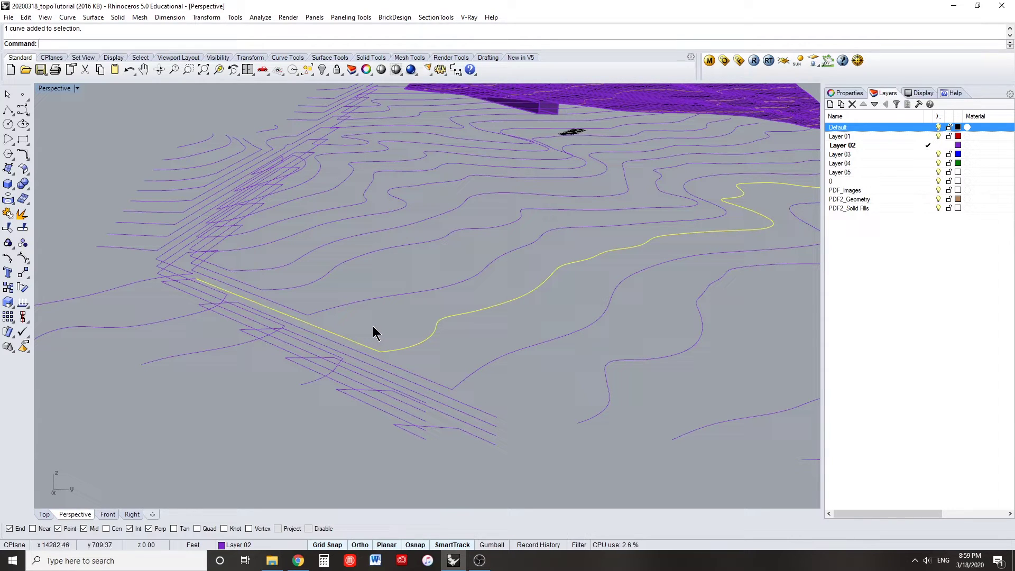
pyautogui.press('Escape')
pyautogui.moveTo(301, 227); pyautogui.dragTo(427, 340, button='right')
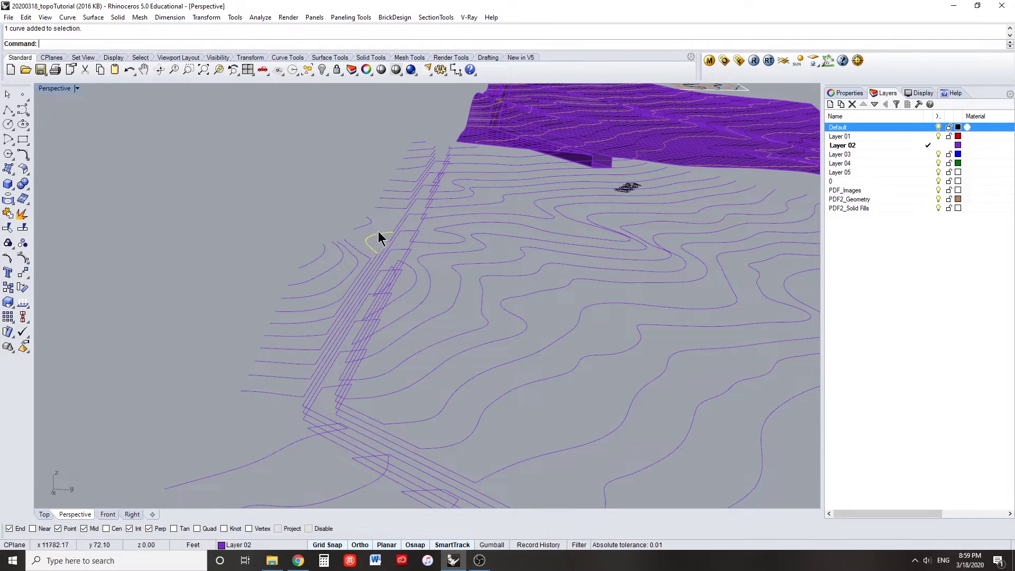
pyautogui.click(330, 206)
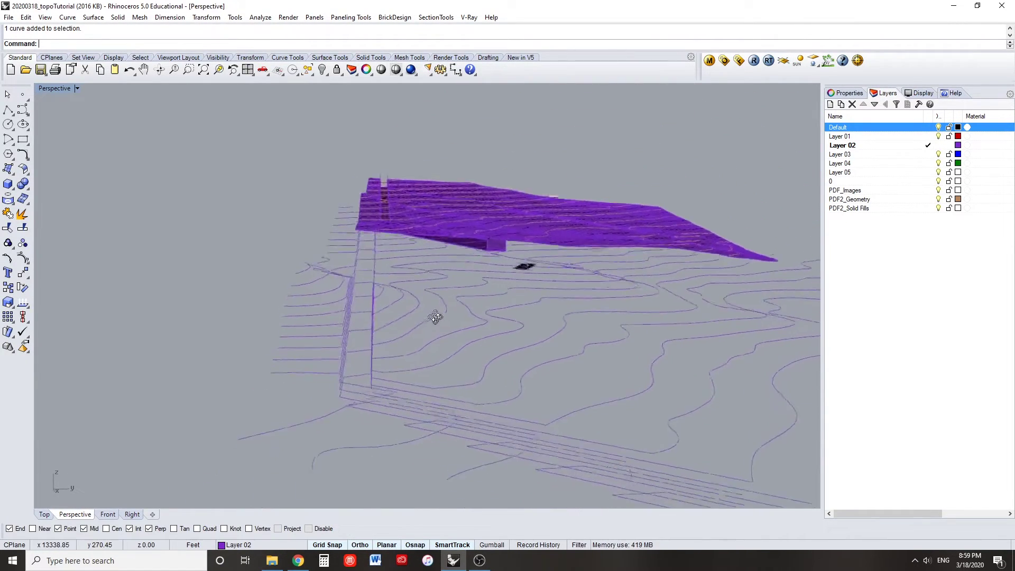